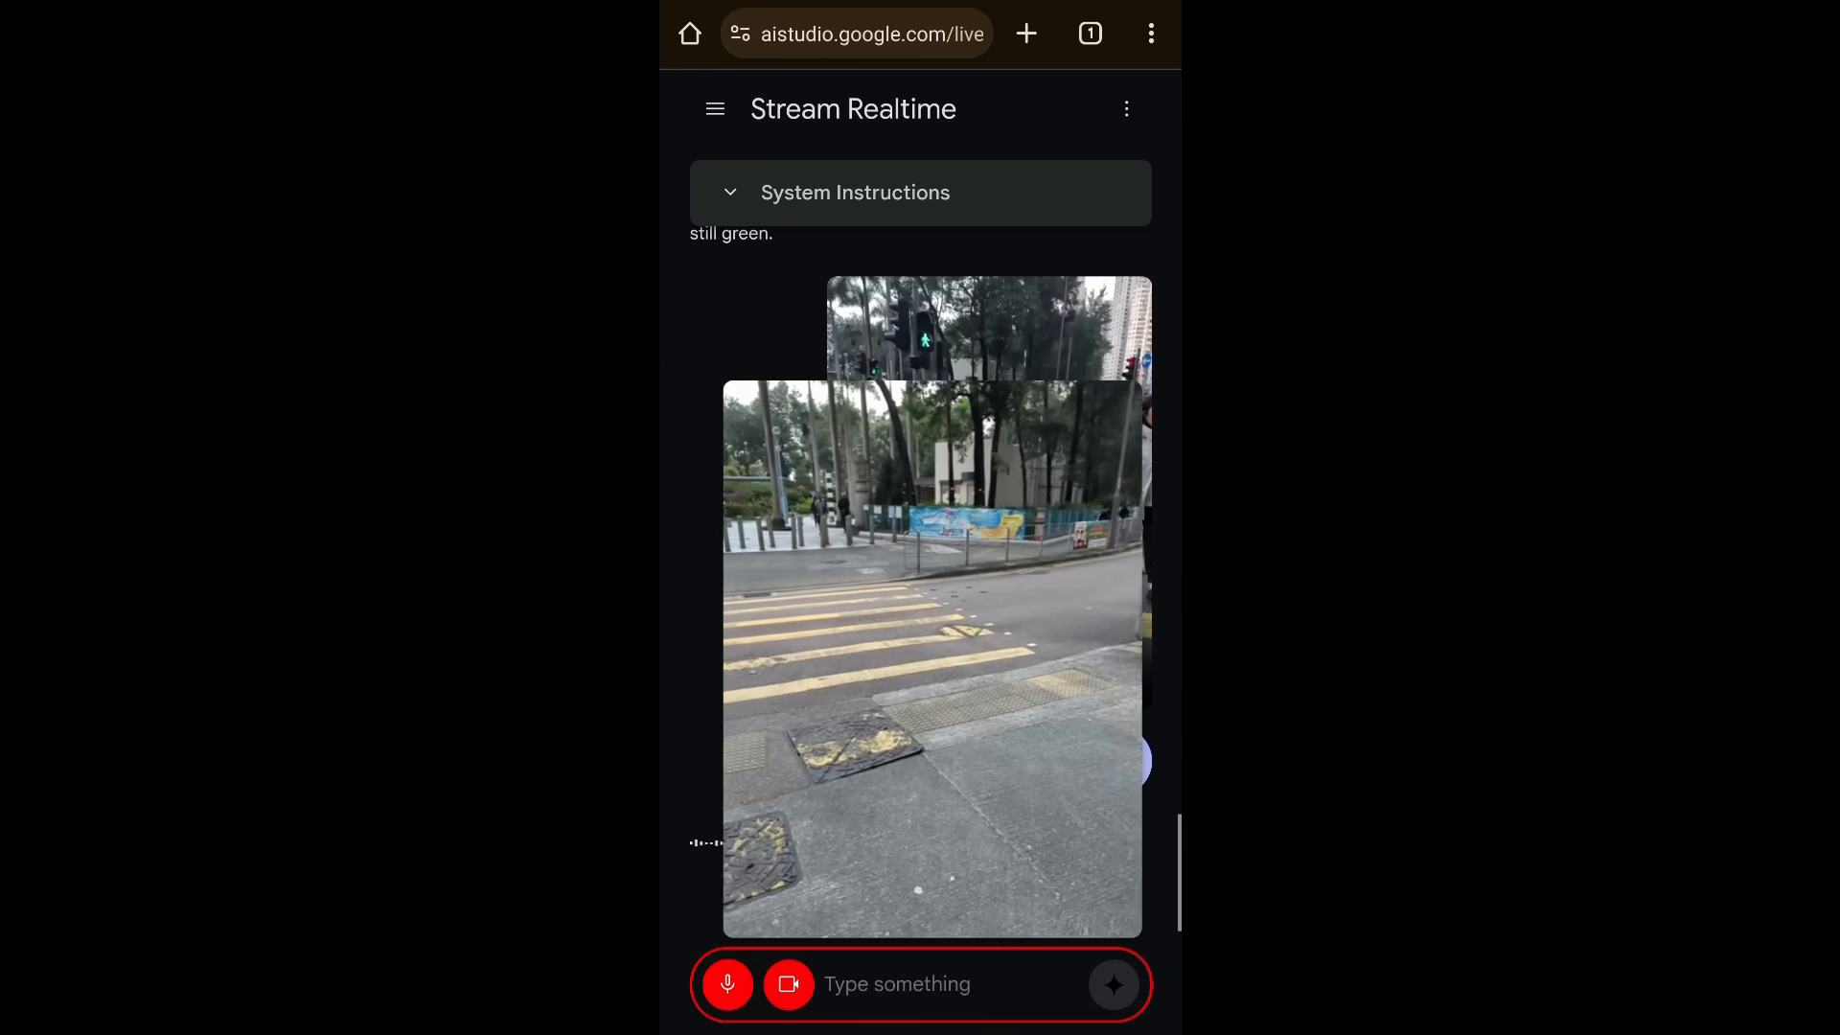
# Open the Stream Realtime page of Google AI Studio on the phone.
pyautogui.click(715, 108)
pyautogui.click(734, 312)
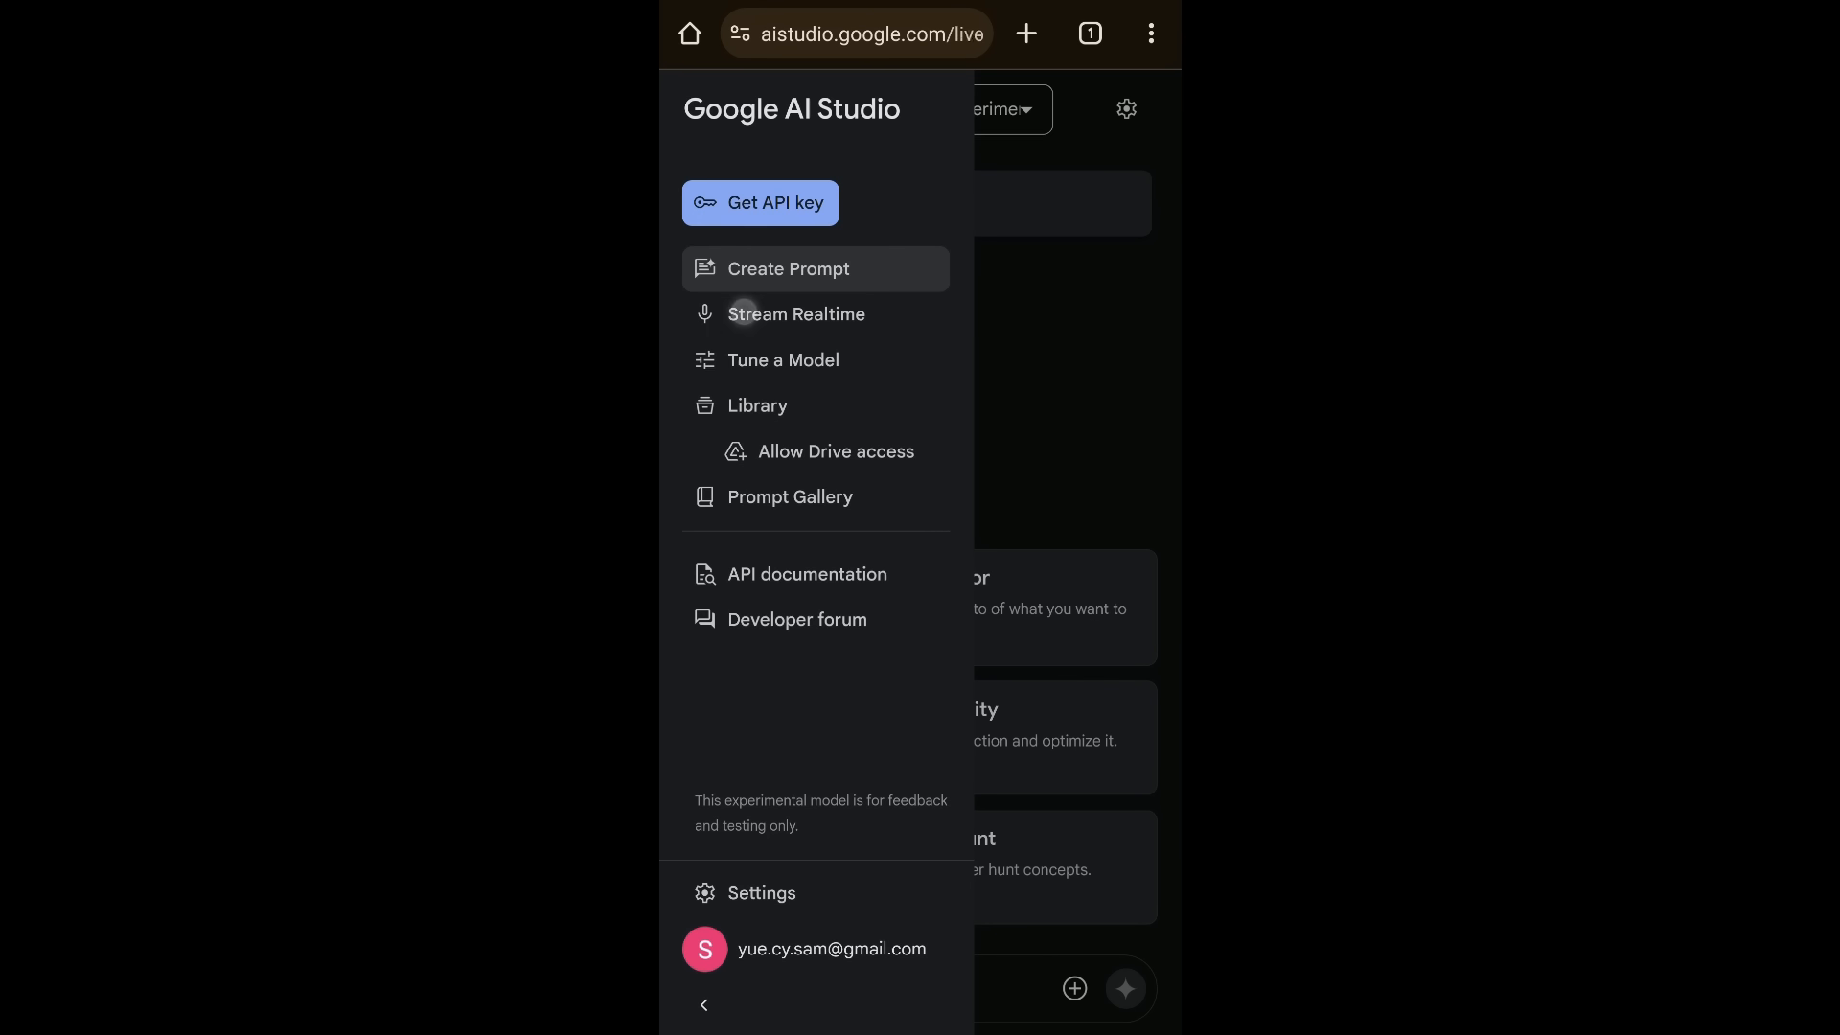
pyautogui.click(863, 846)
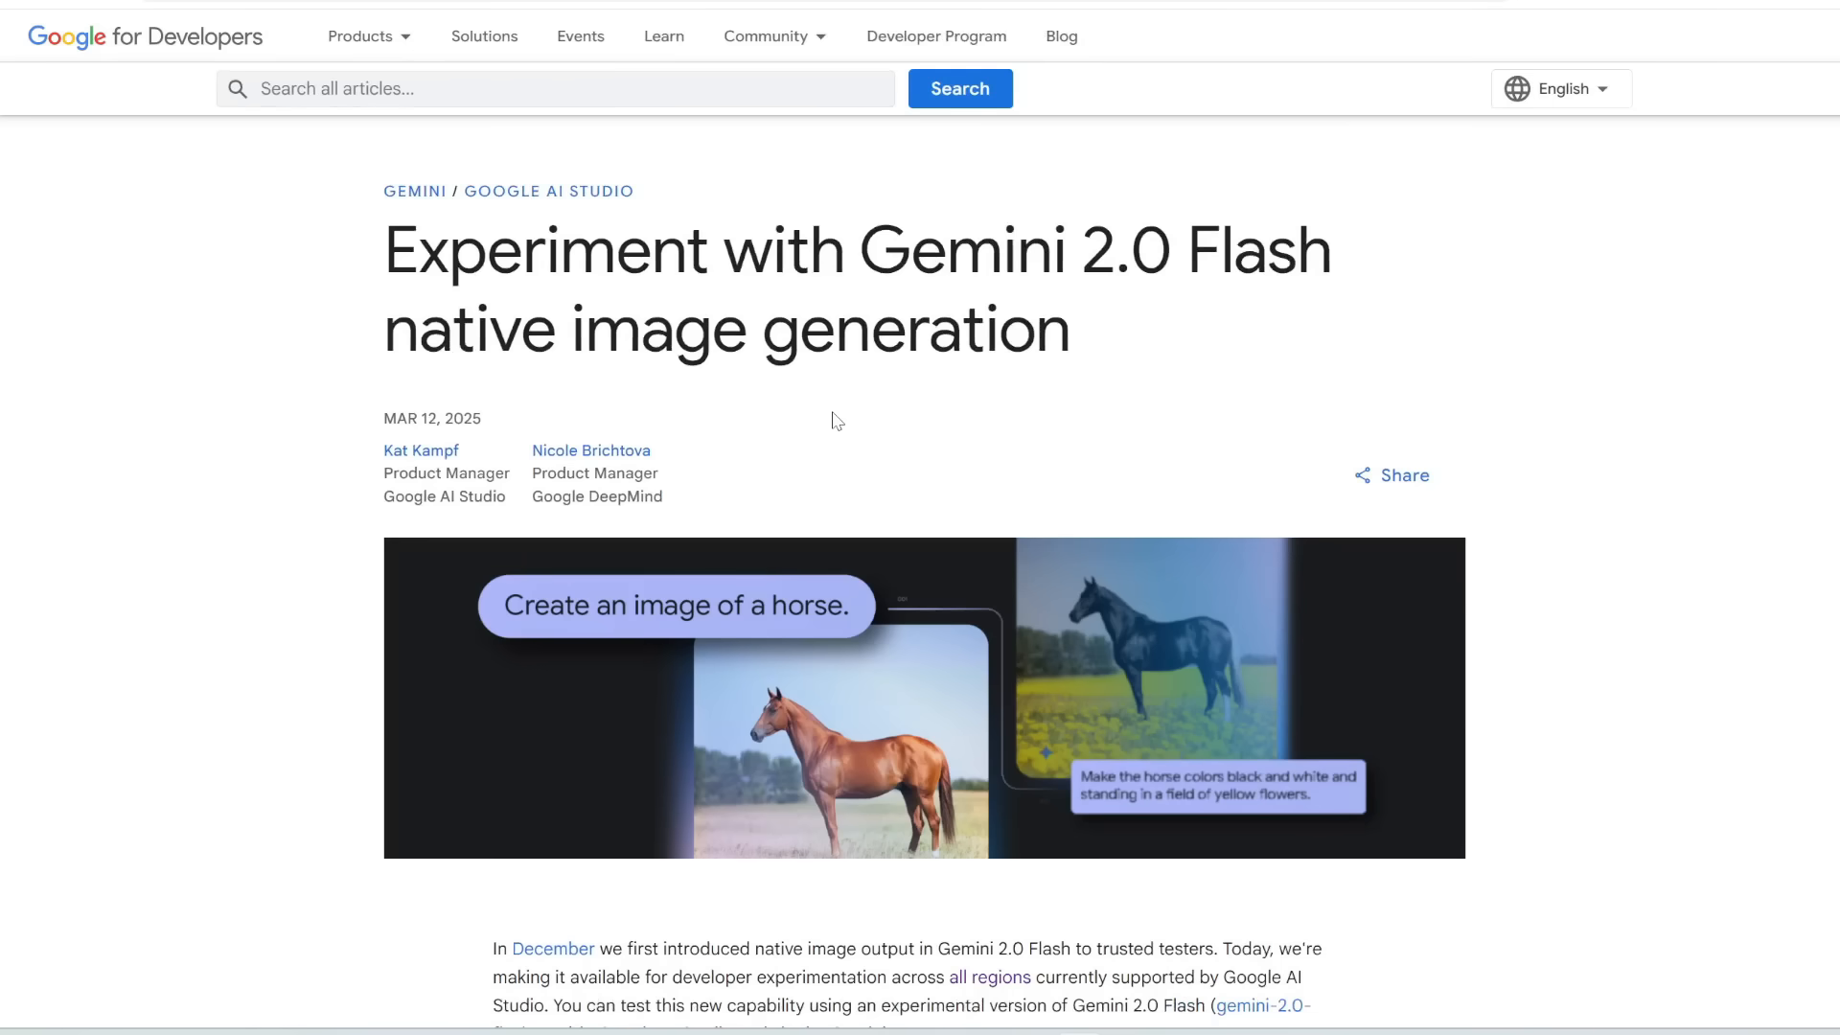
# Read the article's headline about experimenting with Gemini 2.0 Flash native image generation.
pyautogui.moveTo(882, 249); pyautogui.dragTo(1323, 239)
pyautogui.click(428, 331)
pyautogui.moveTo(429, 331); pyautogui.dragTo(1057, 336)
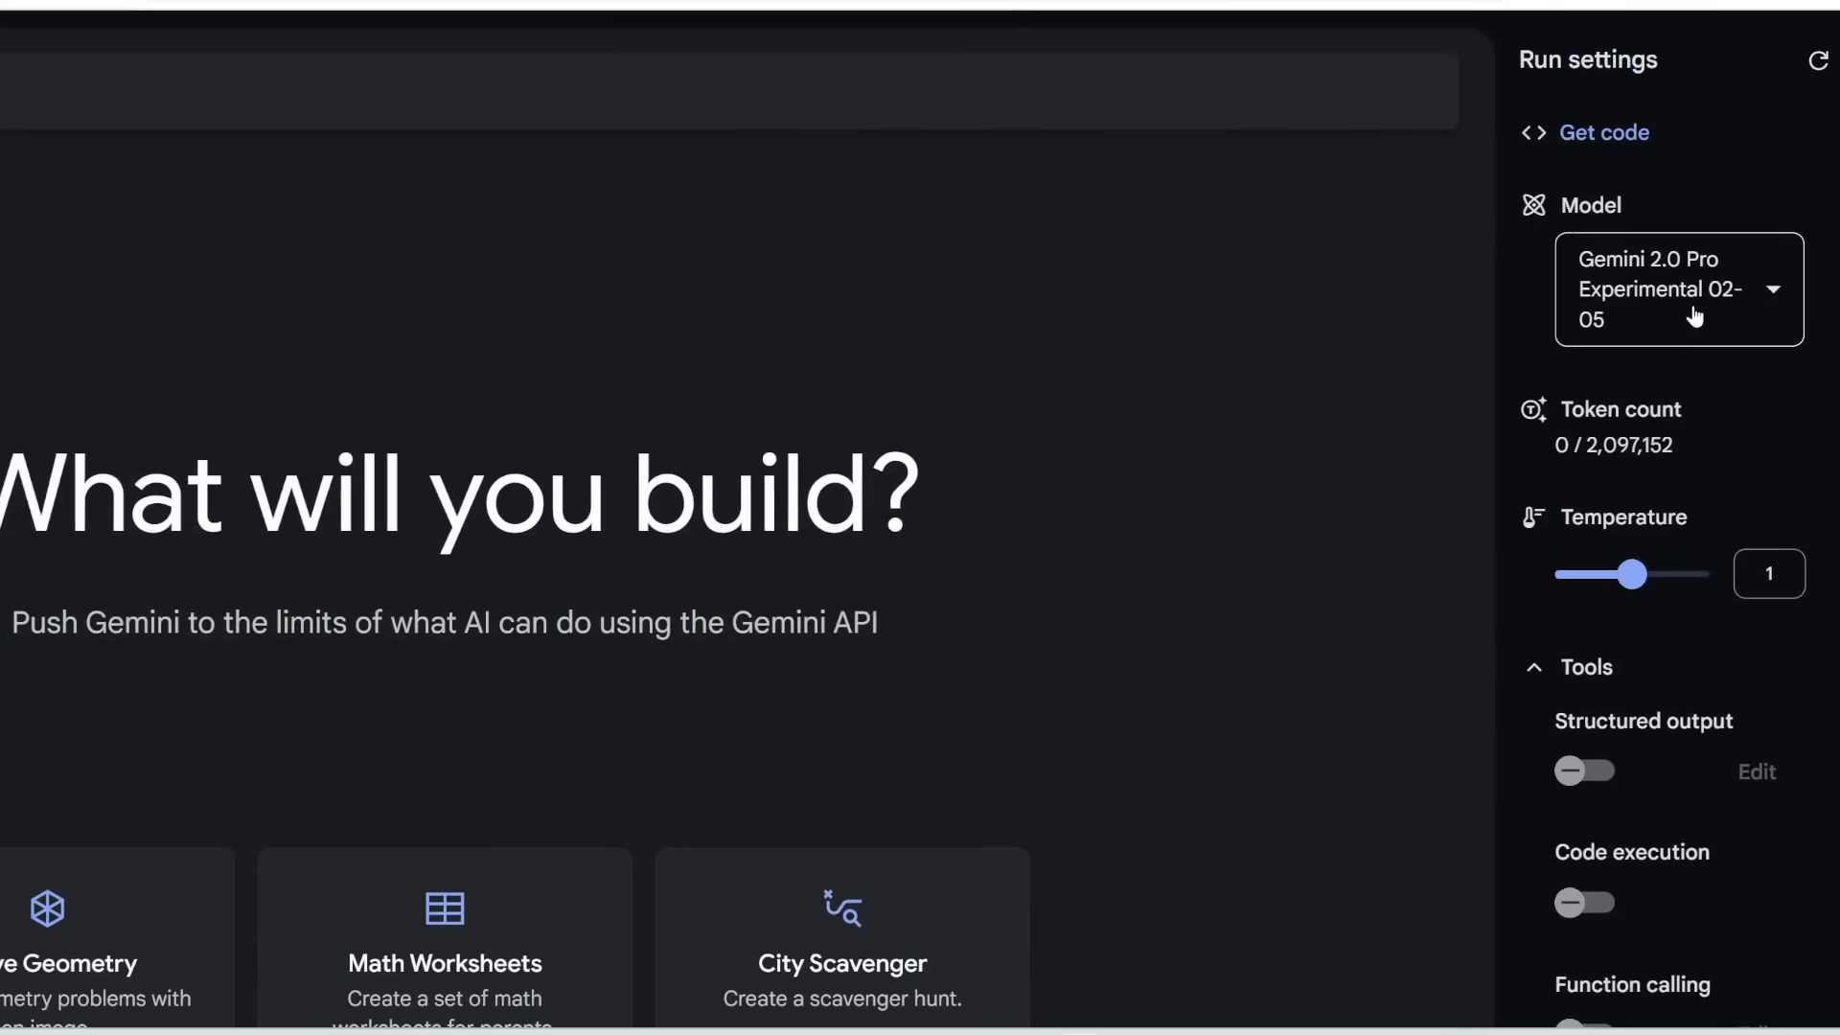
# Set the model to Gemini 2.0 Flash Experimental and the output format to Images and text.
pyautogui.click(1713, 307)
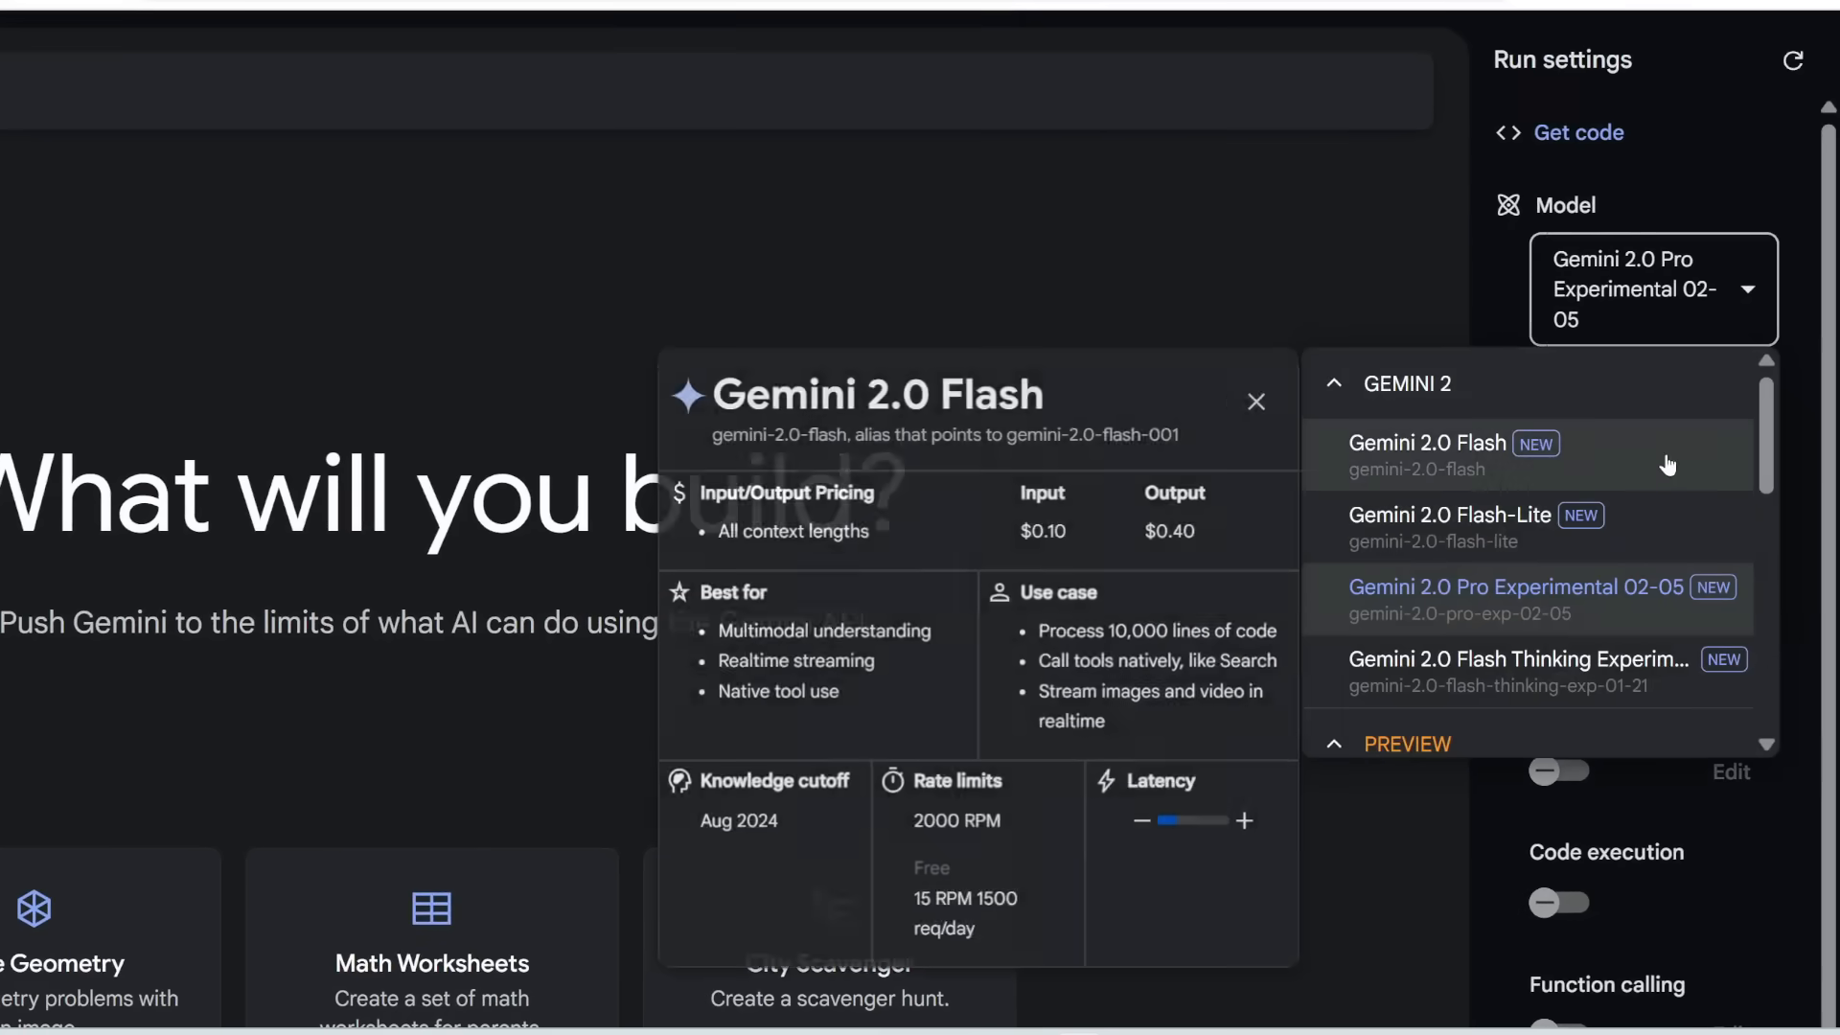
pyautogui.moveTo(1635, 537)
pyautogui.scroll(-3, 1496, 537)
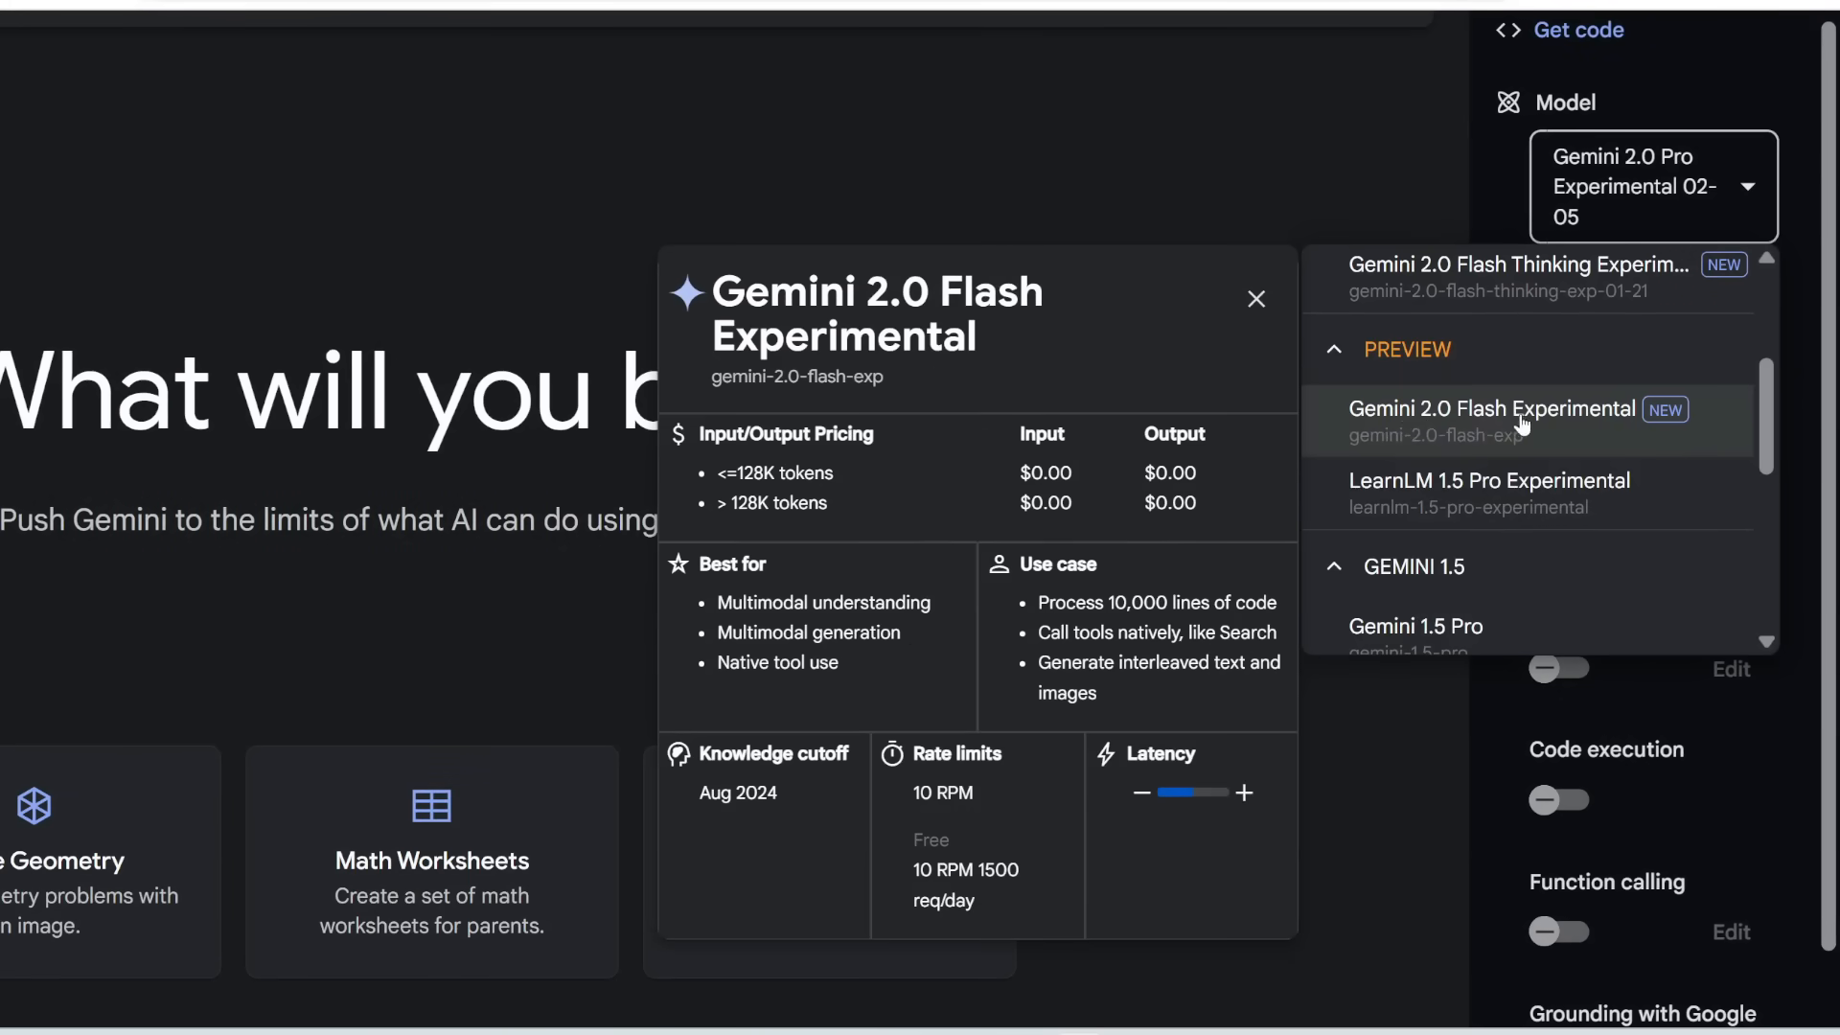
pyautogui.click(1655, 437)
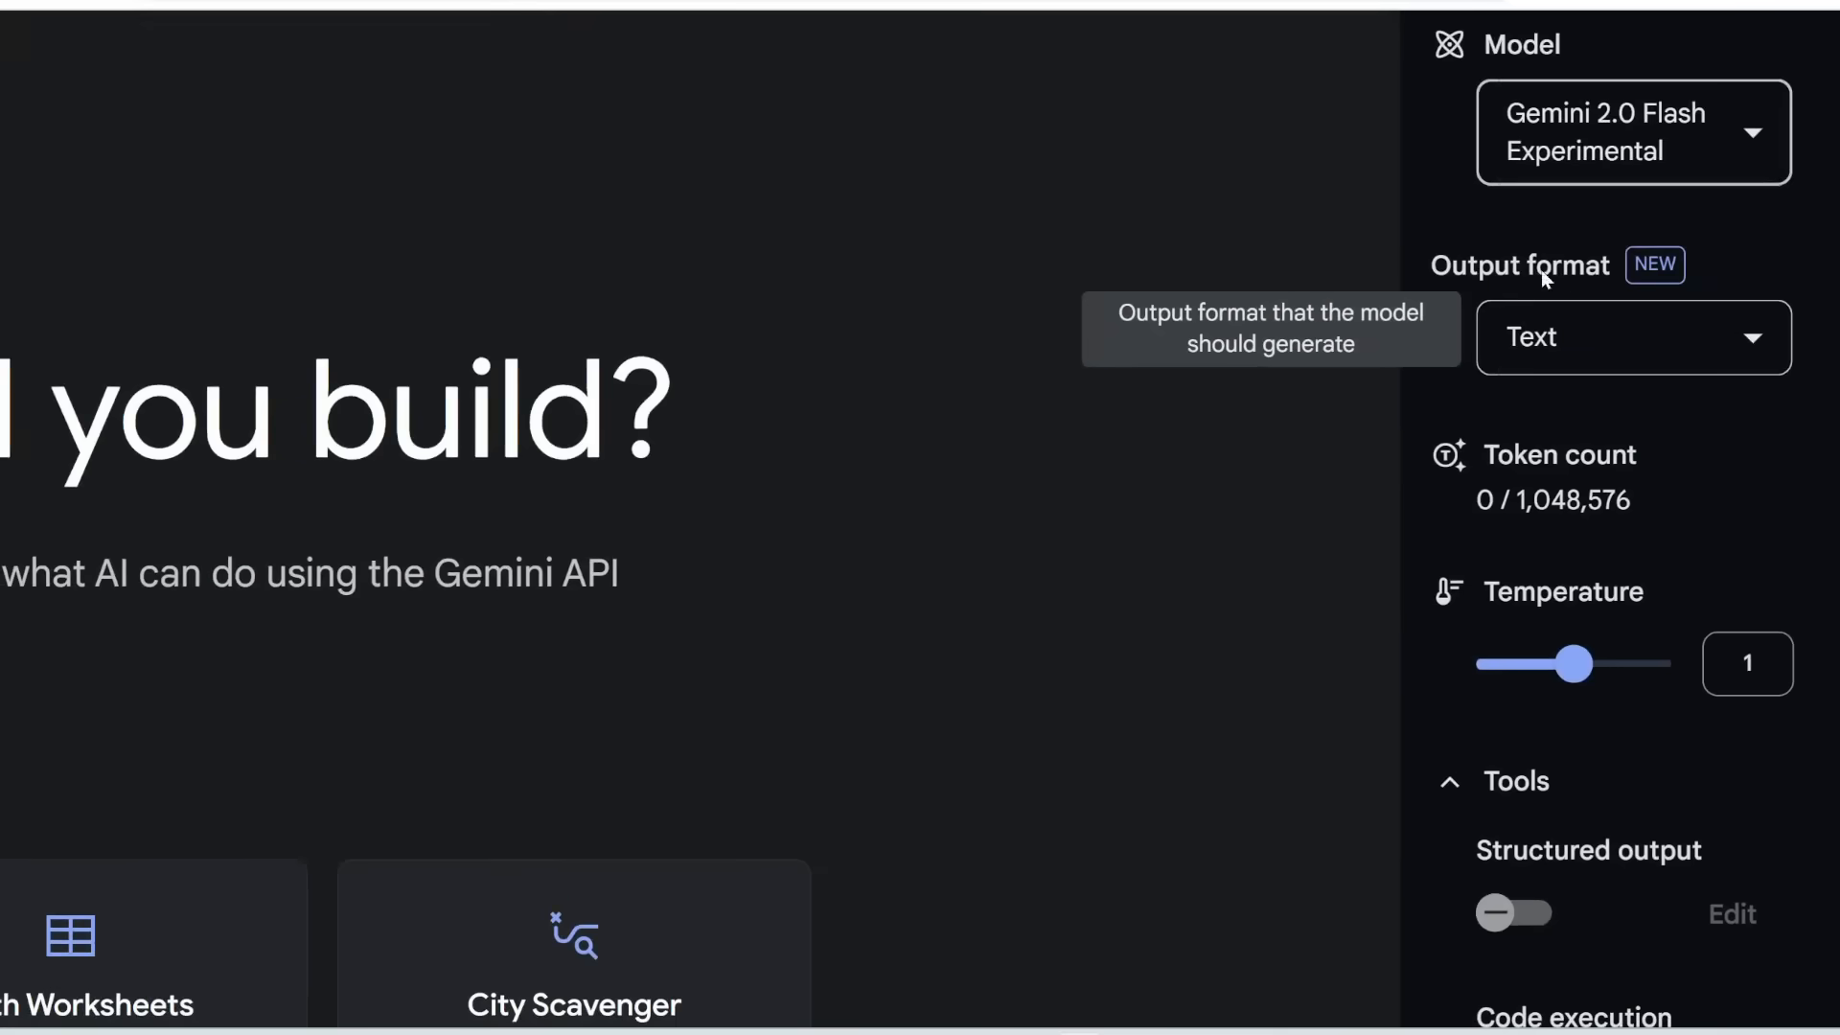
pyautogui.click(1524, 356)
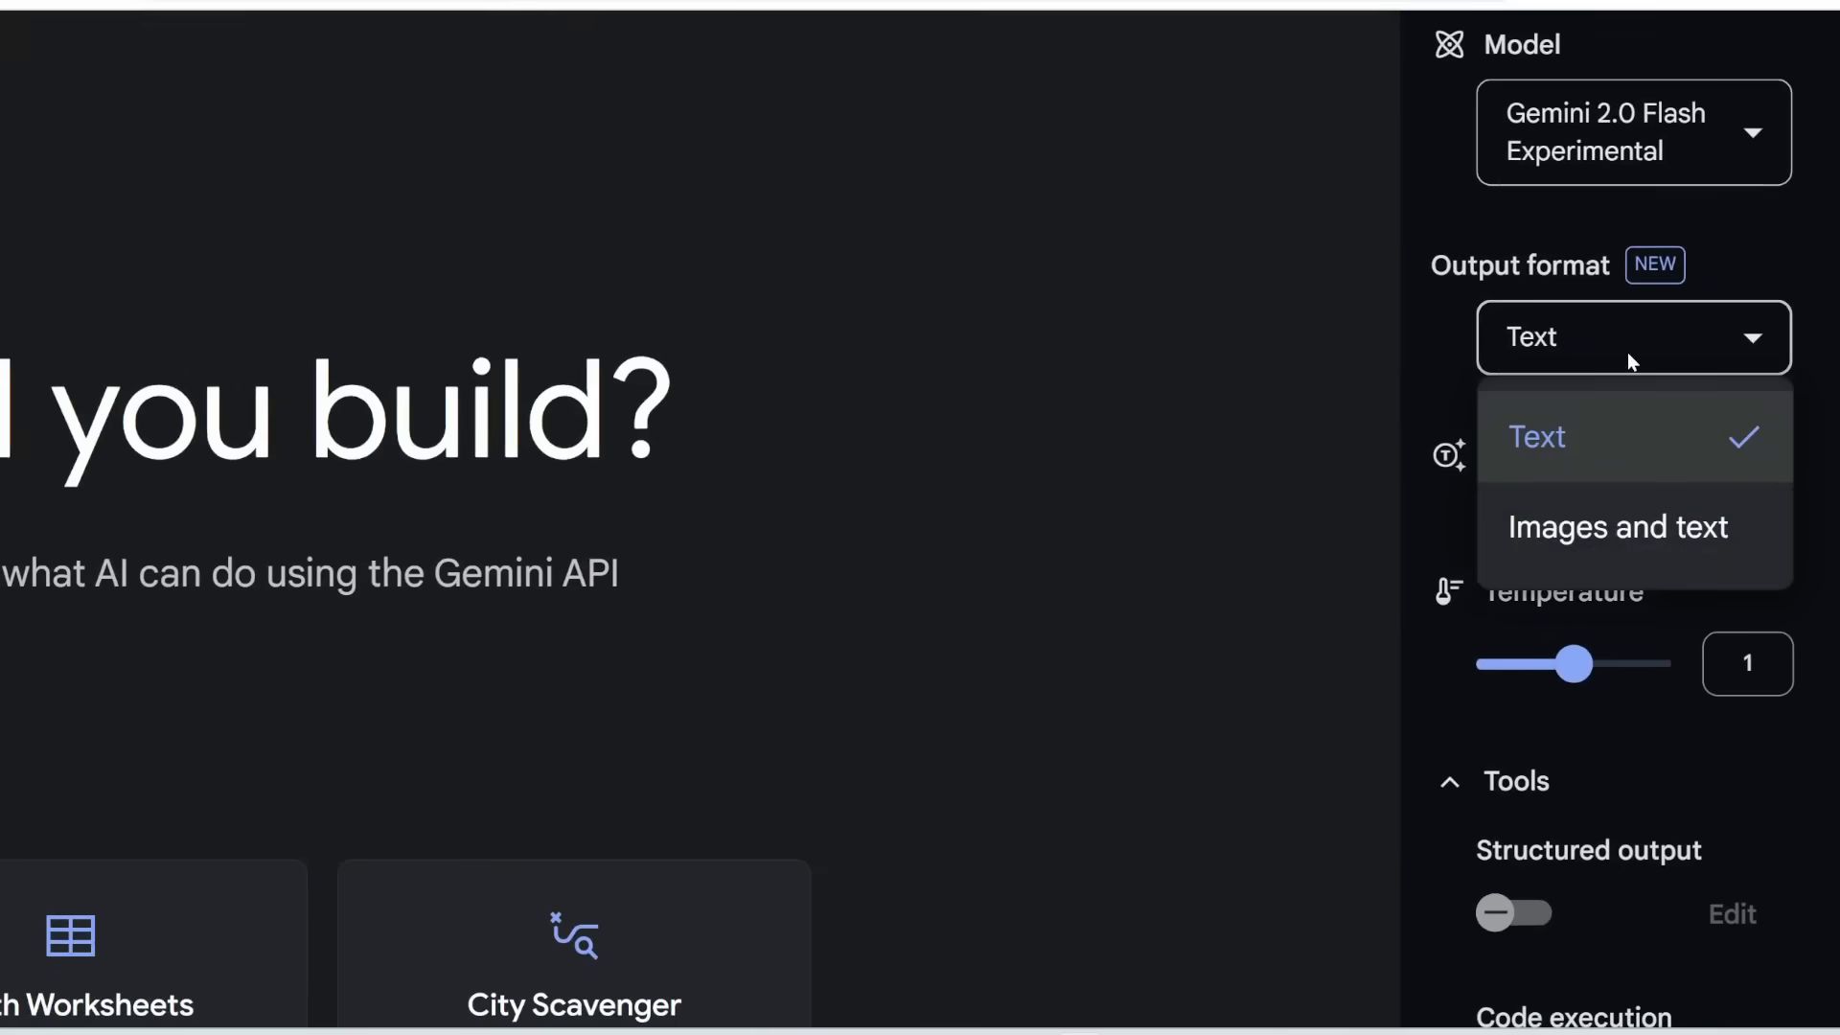
pyautogui.click(1610, 538)
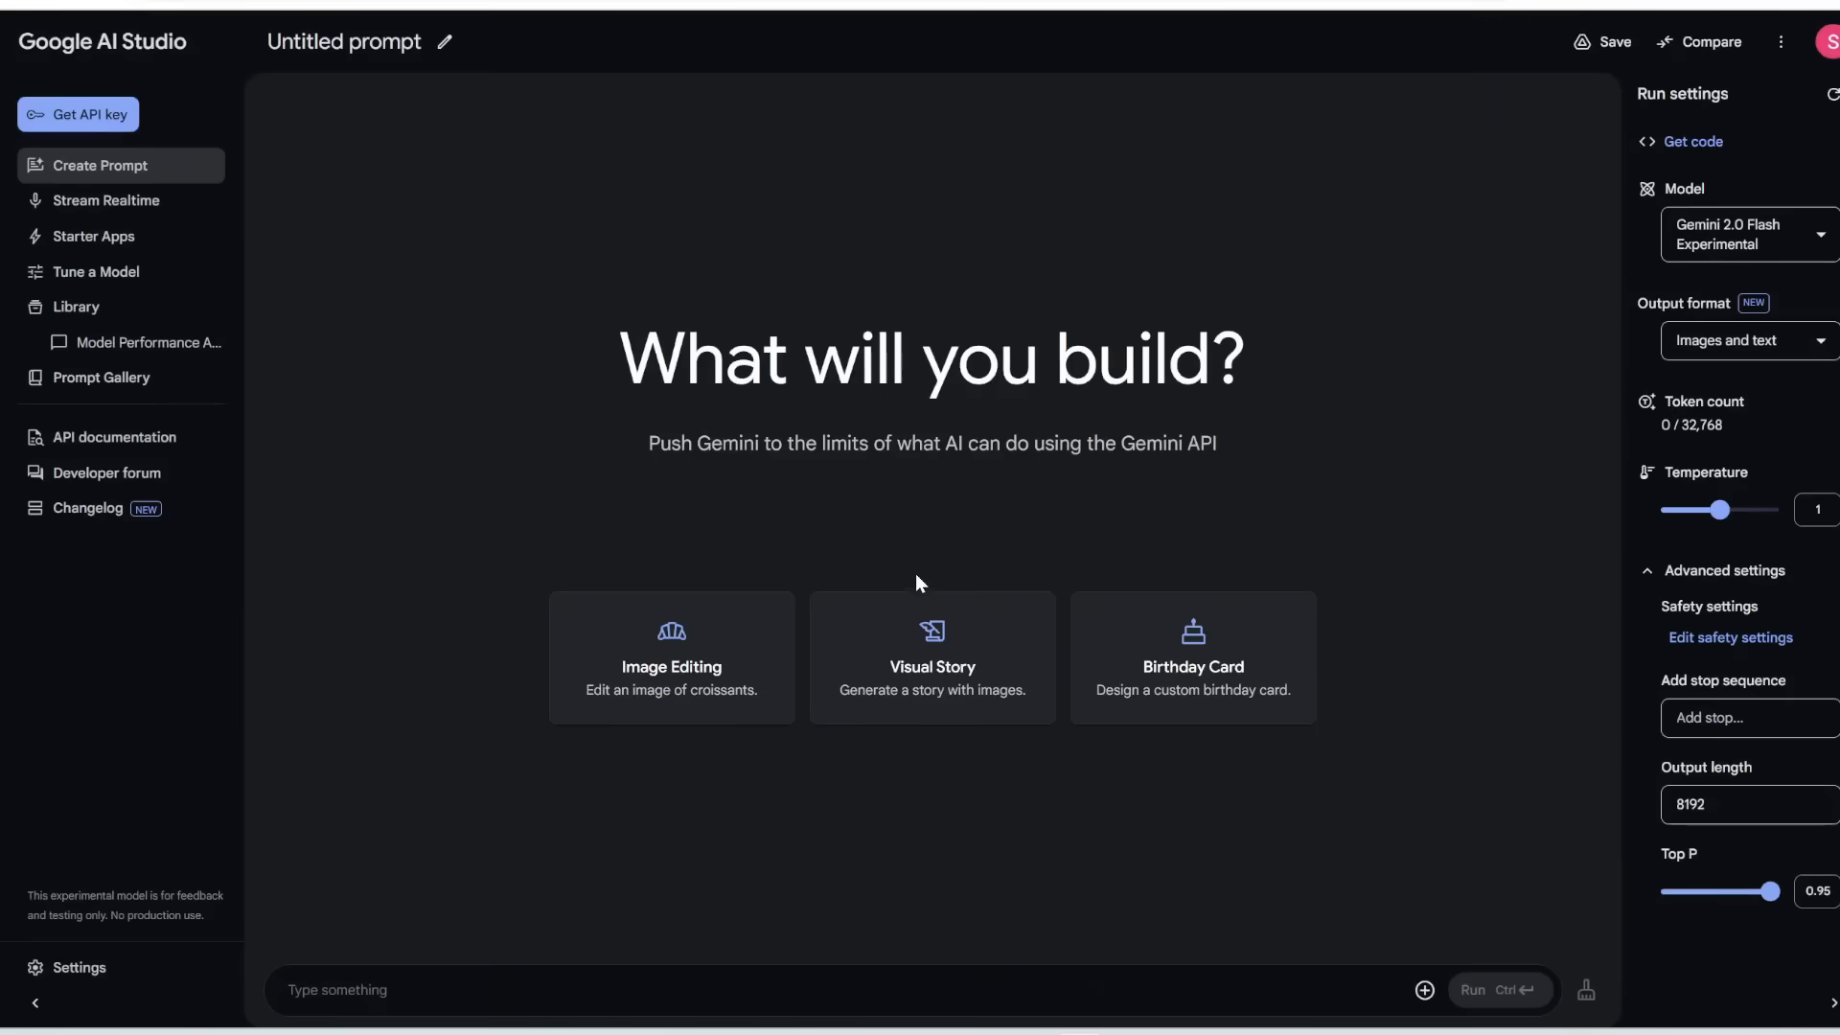
# Upload the photo of the man at the laptop and run the prompt "make a side view of this photo".
pyautogui.click(1425, 990)
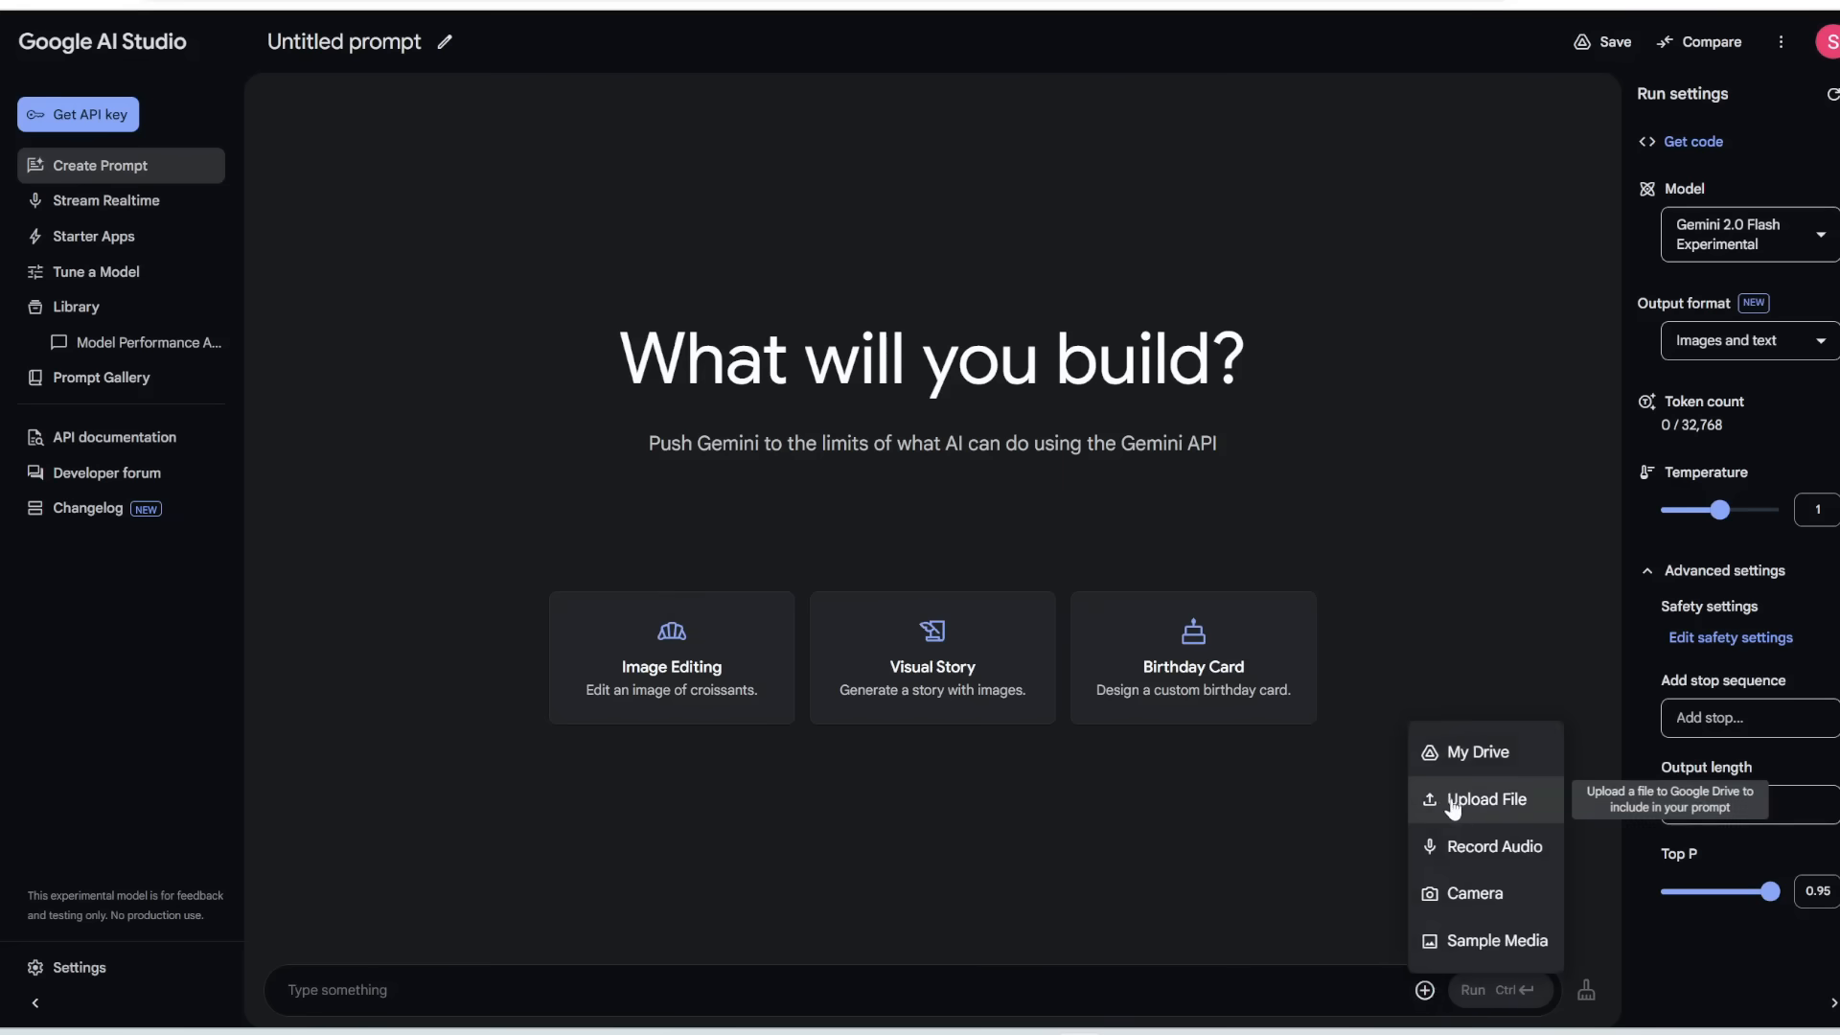
pyautogui.click(1484, 805)
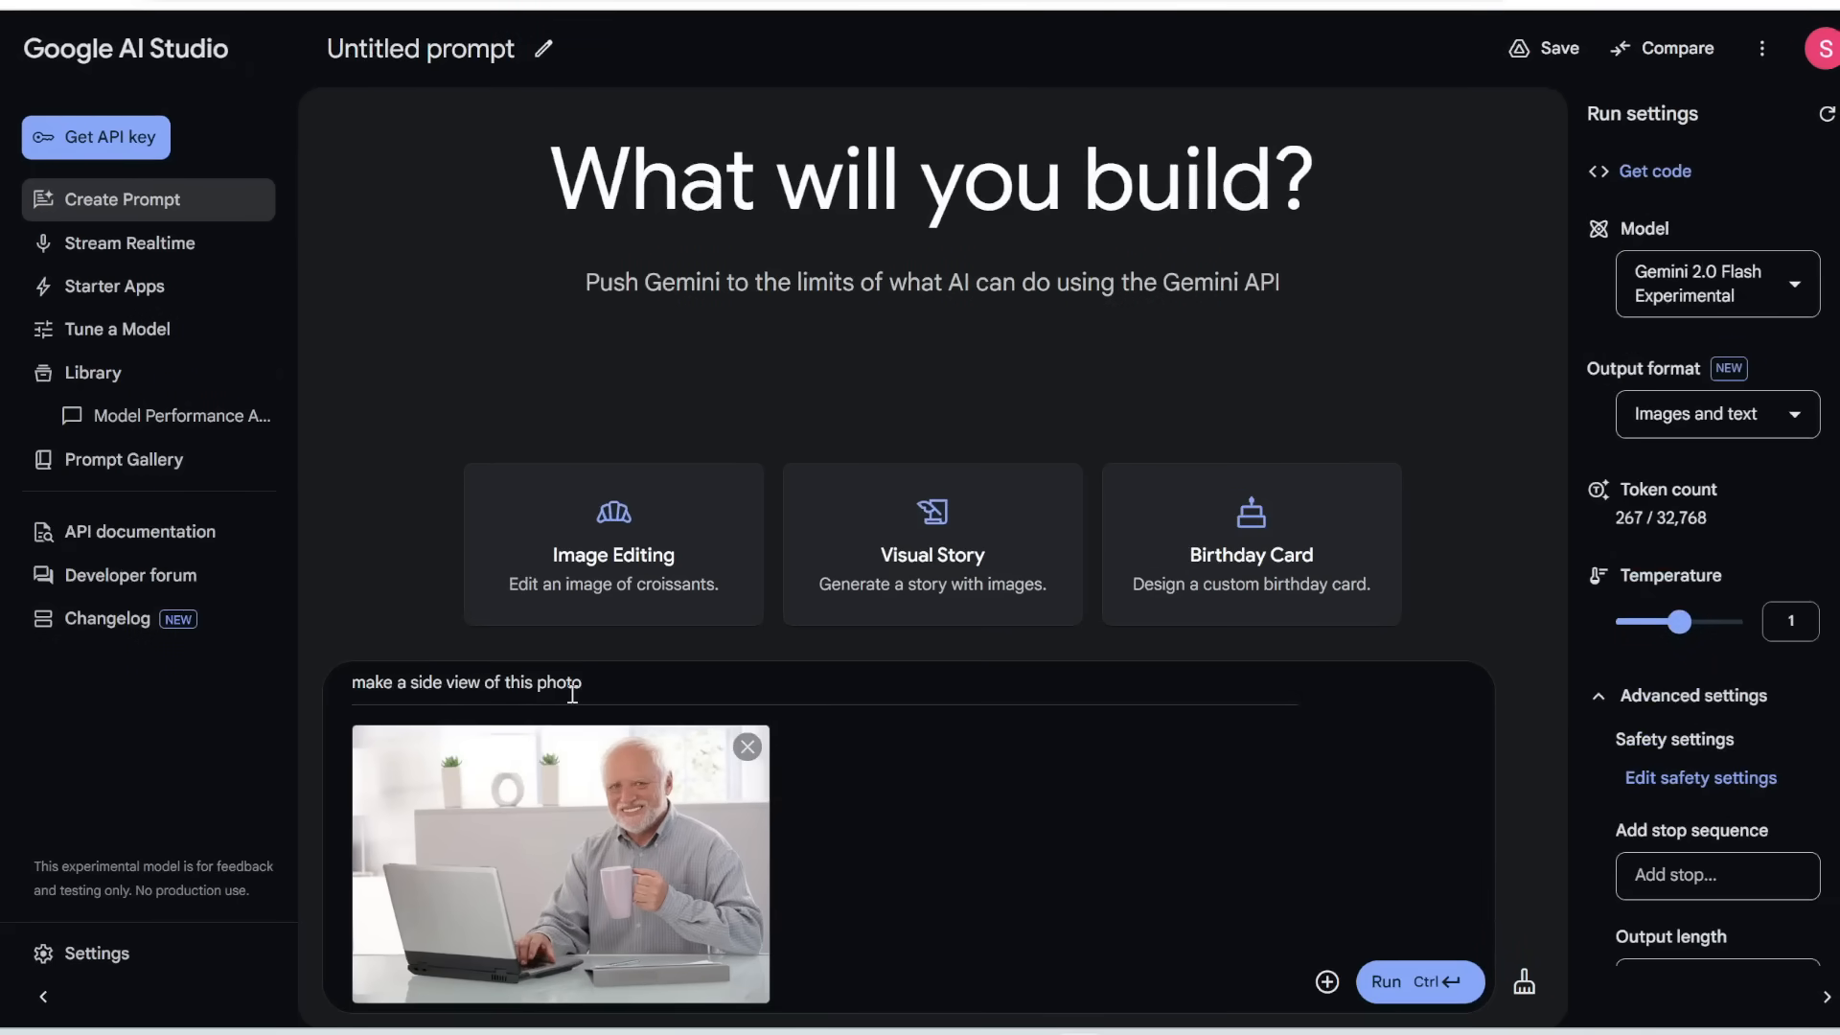
pyautogui.click(1396, 976)
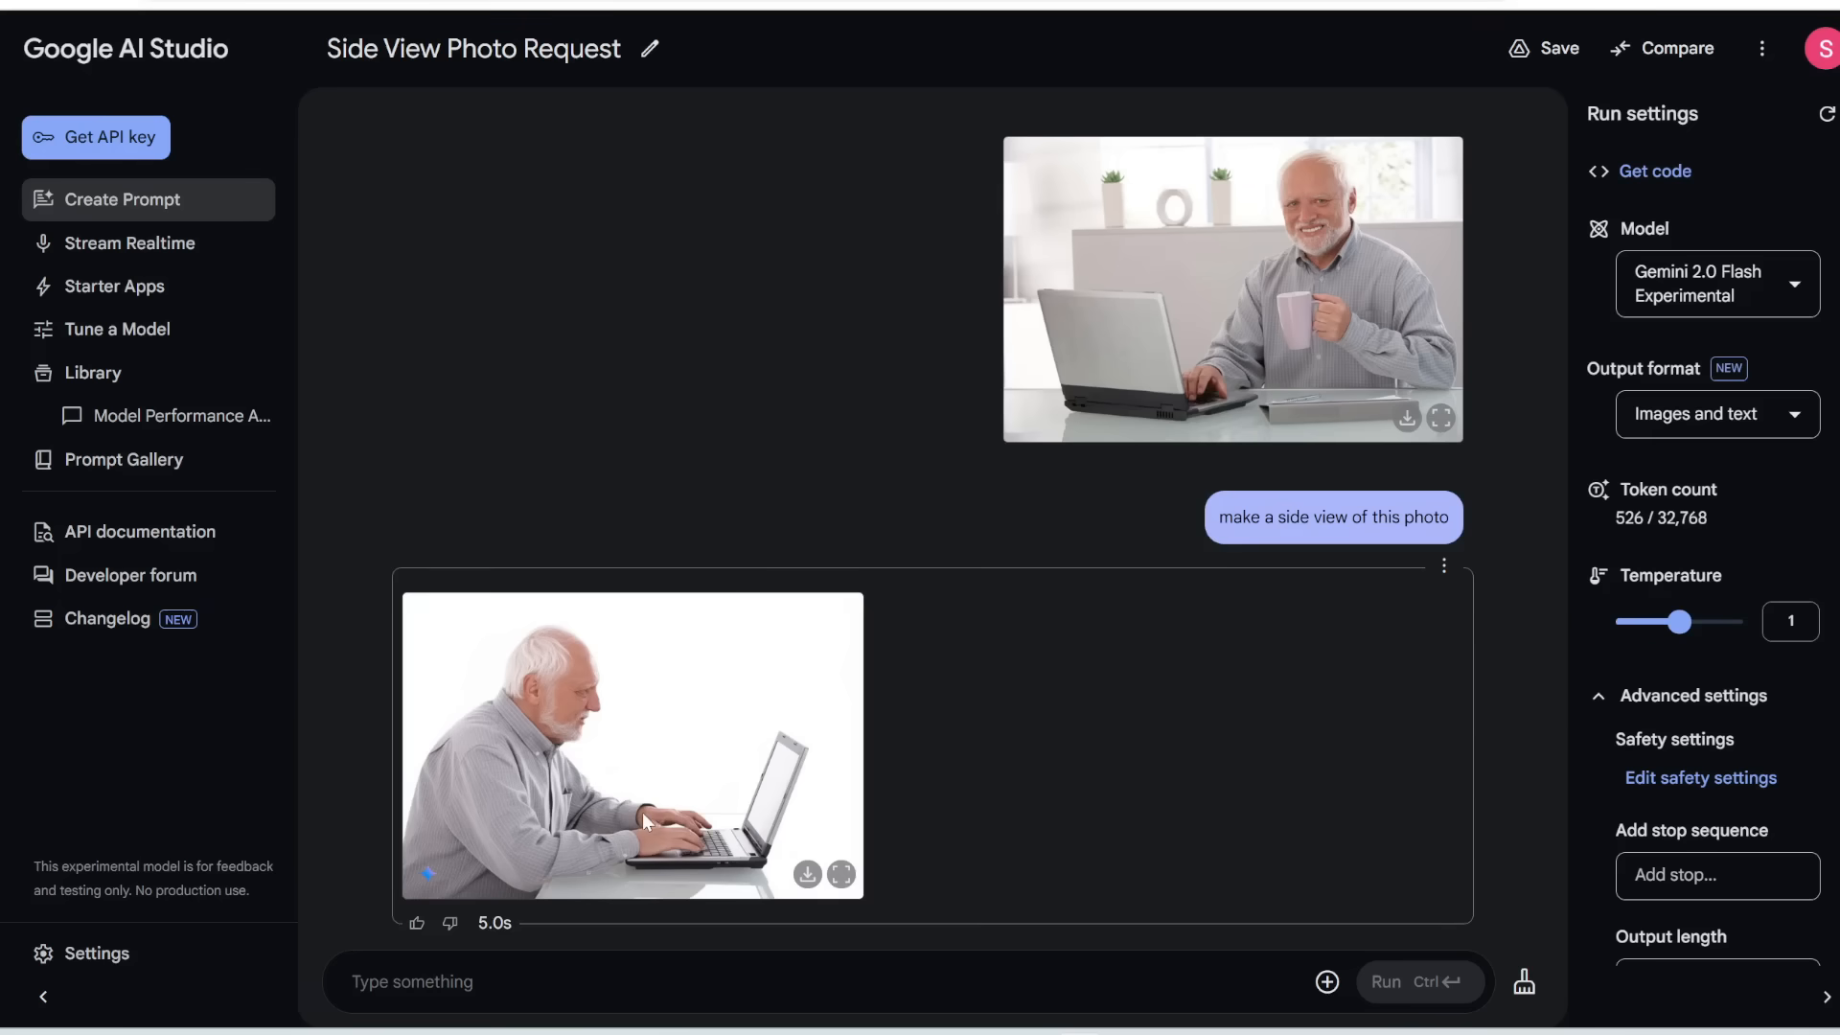
# Run the follow-up prompt "make a zoomed out view of this photo" in the same chat.
pyautogui.click(635, 980)
pyautogui.hotkey('ctrl', 'v')
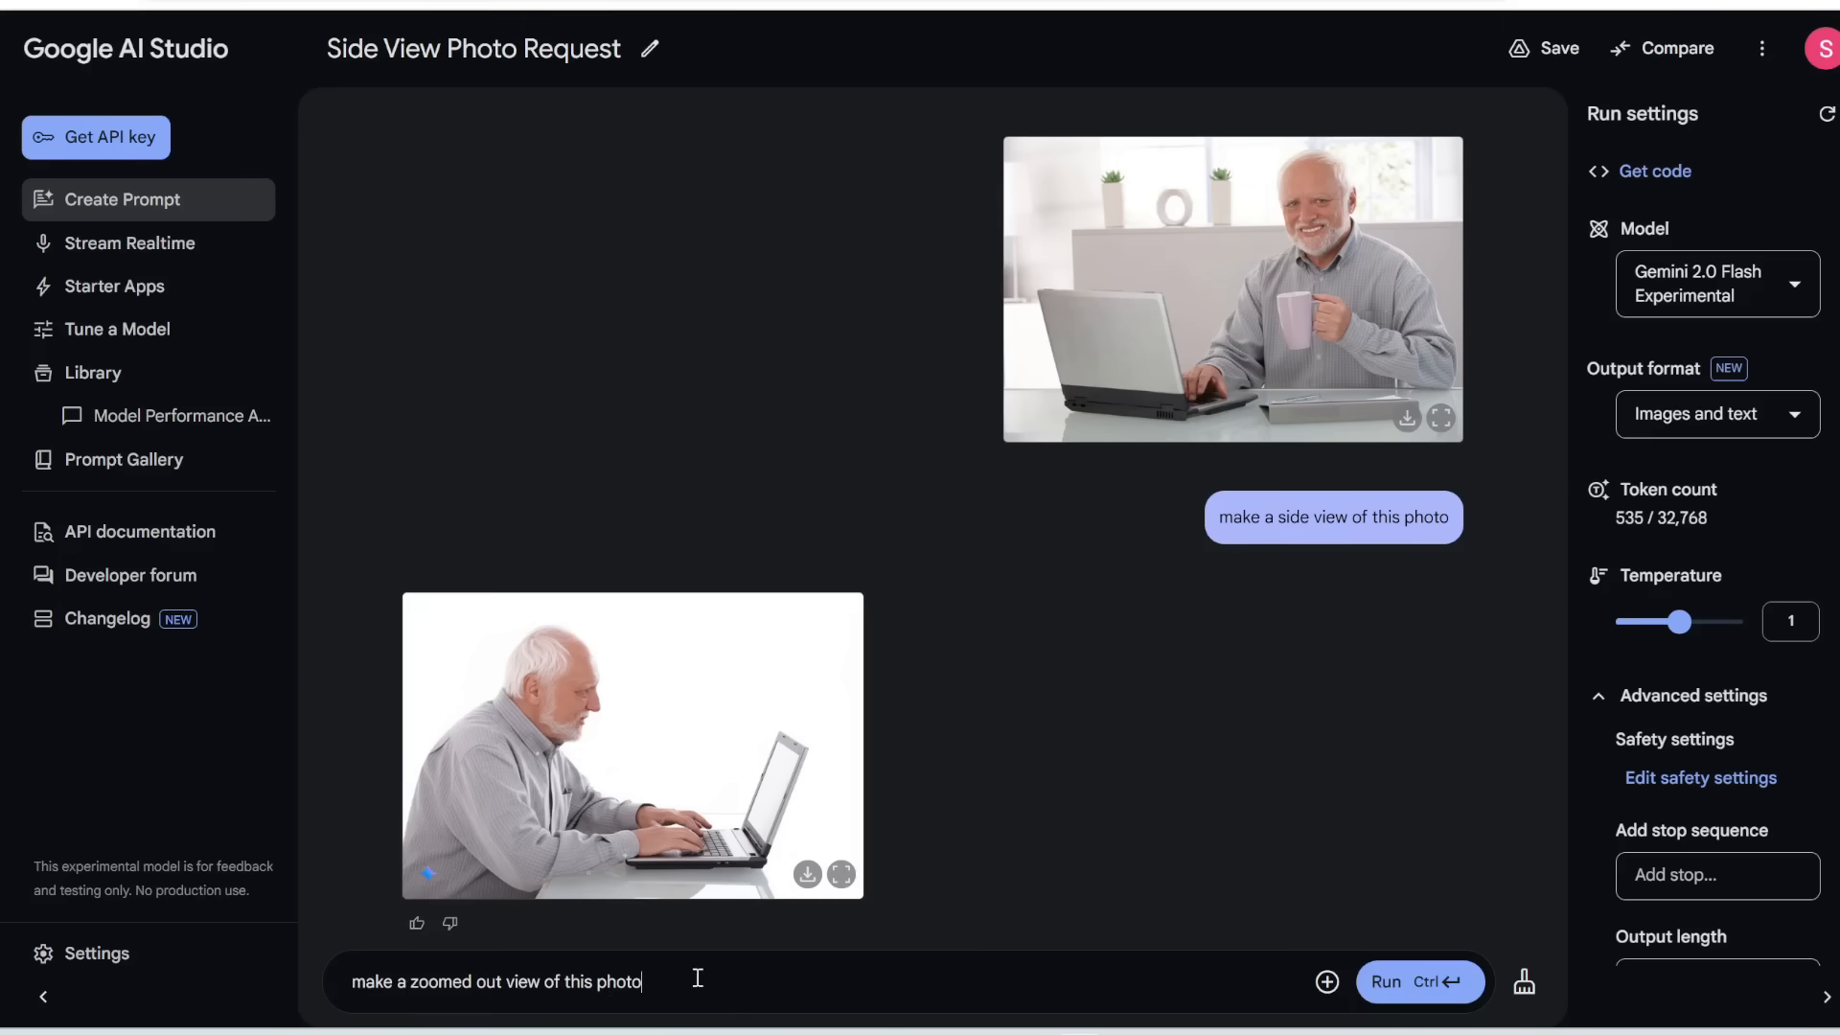
pyautogui.click(1387, 981)
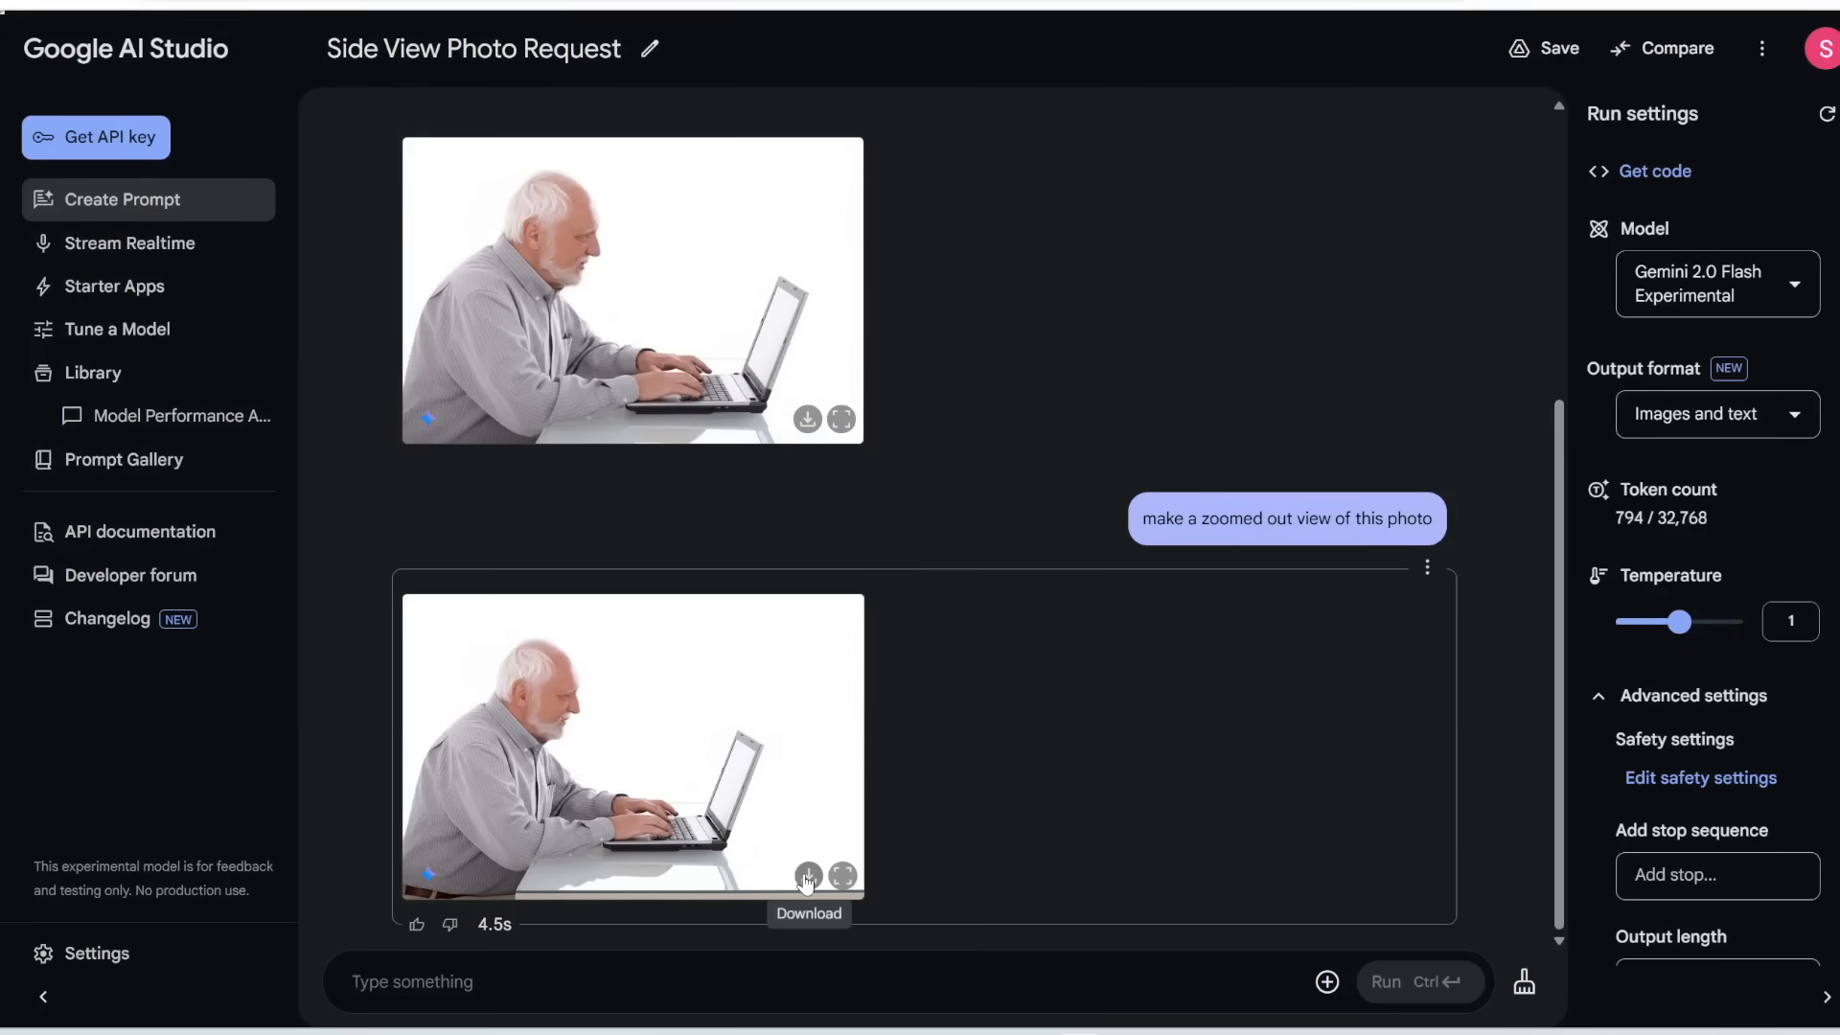
pyautogui.scroll(5, 806, 882)
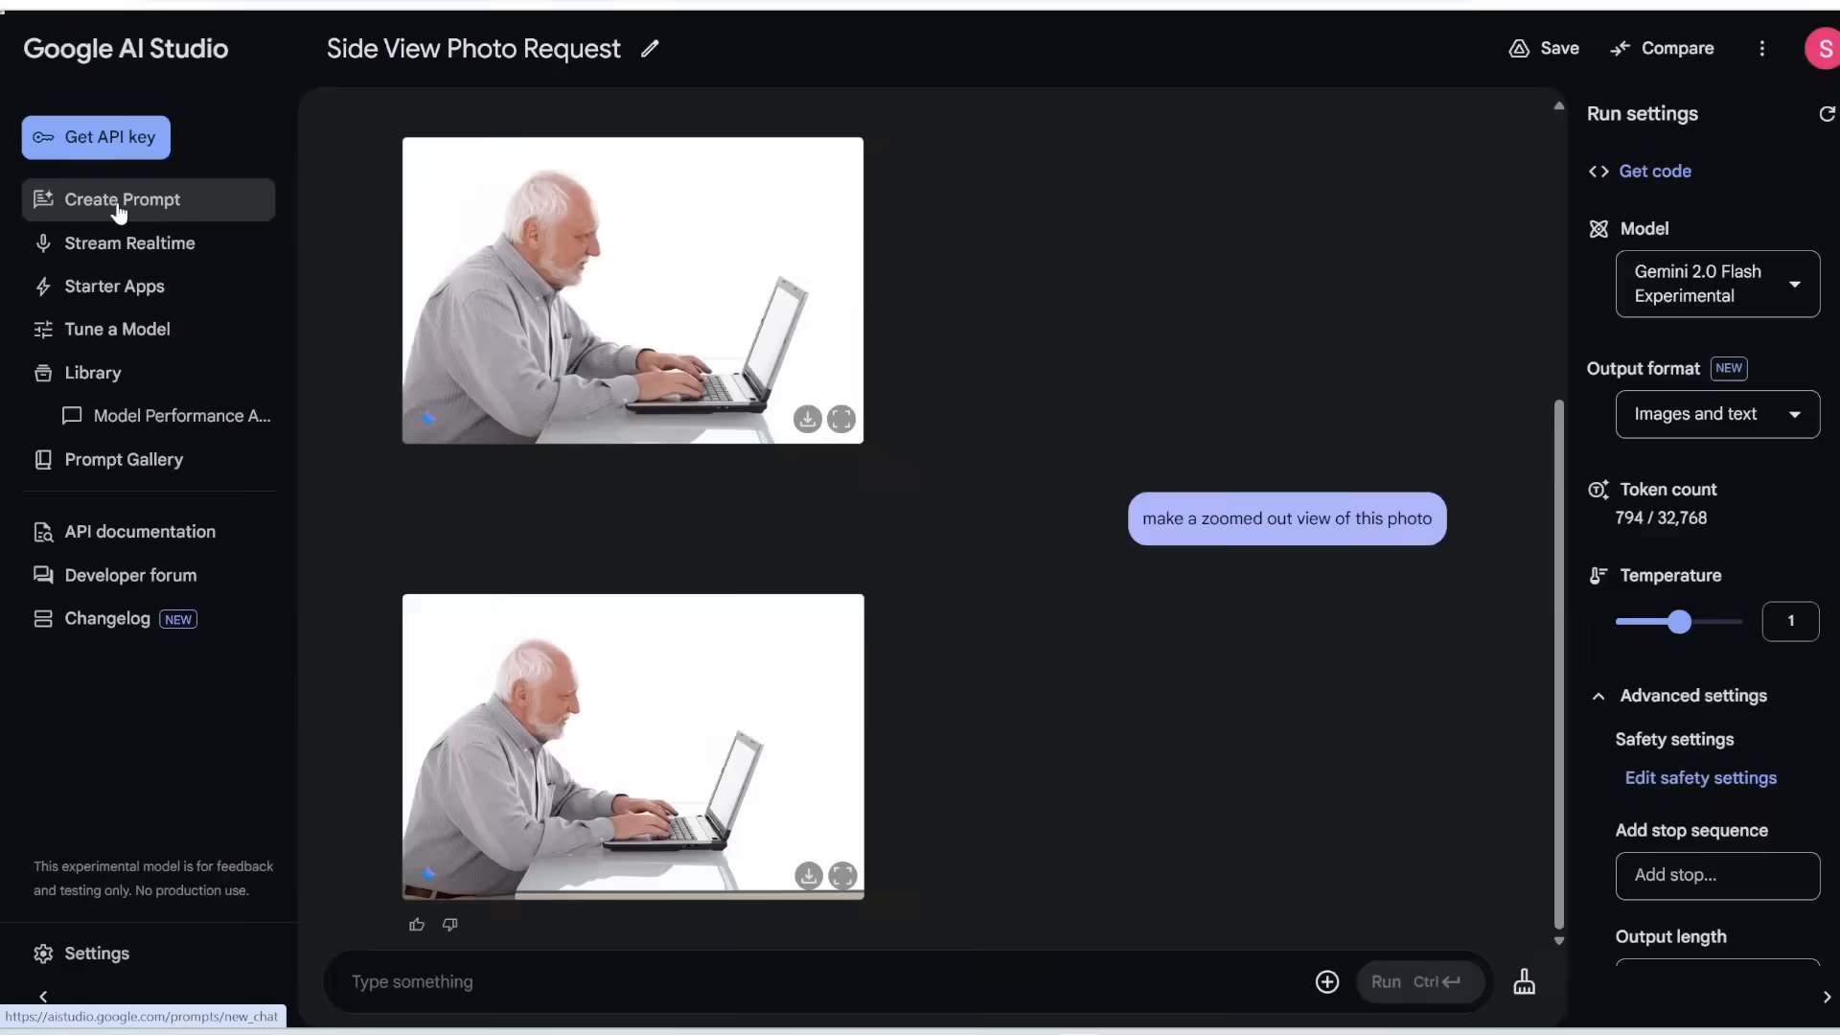
# Start a new prompt with the black-and-white lake and pier photo and run "colorize this photo".
pyautogui.click(119, 203)
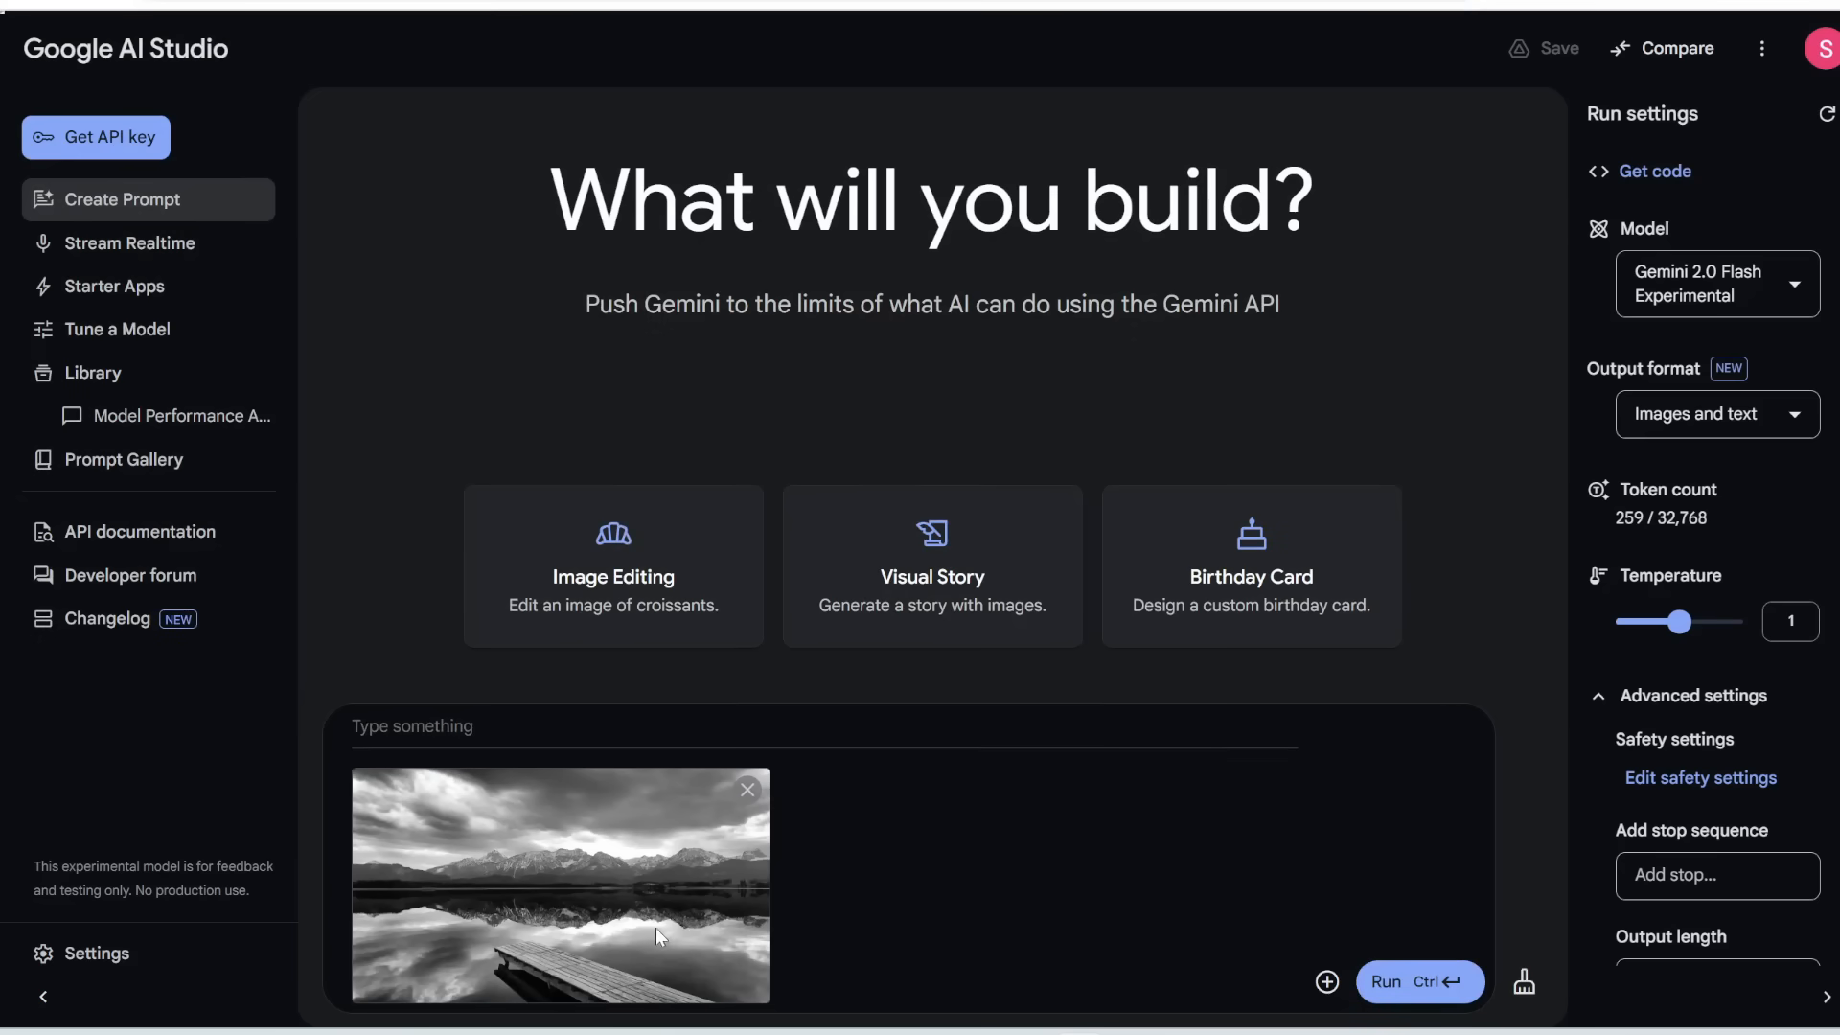
pyautogui.click(766, 730)
pyautogui.hotkey('ctrl', 'v')
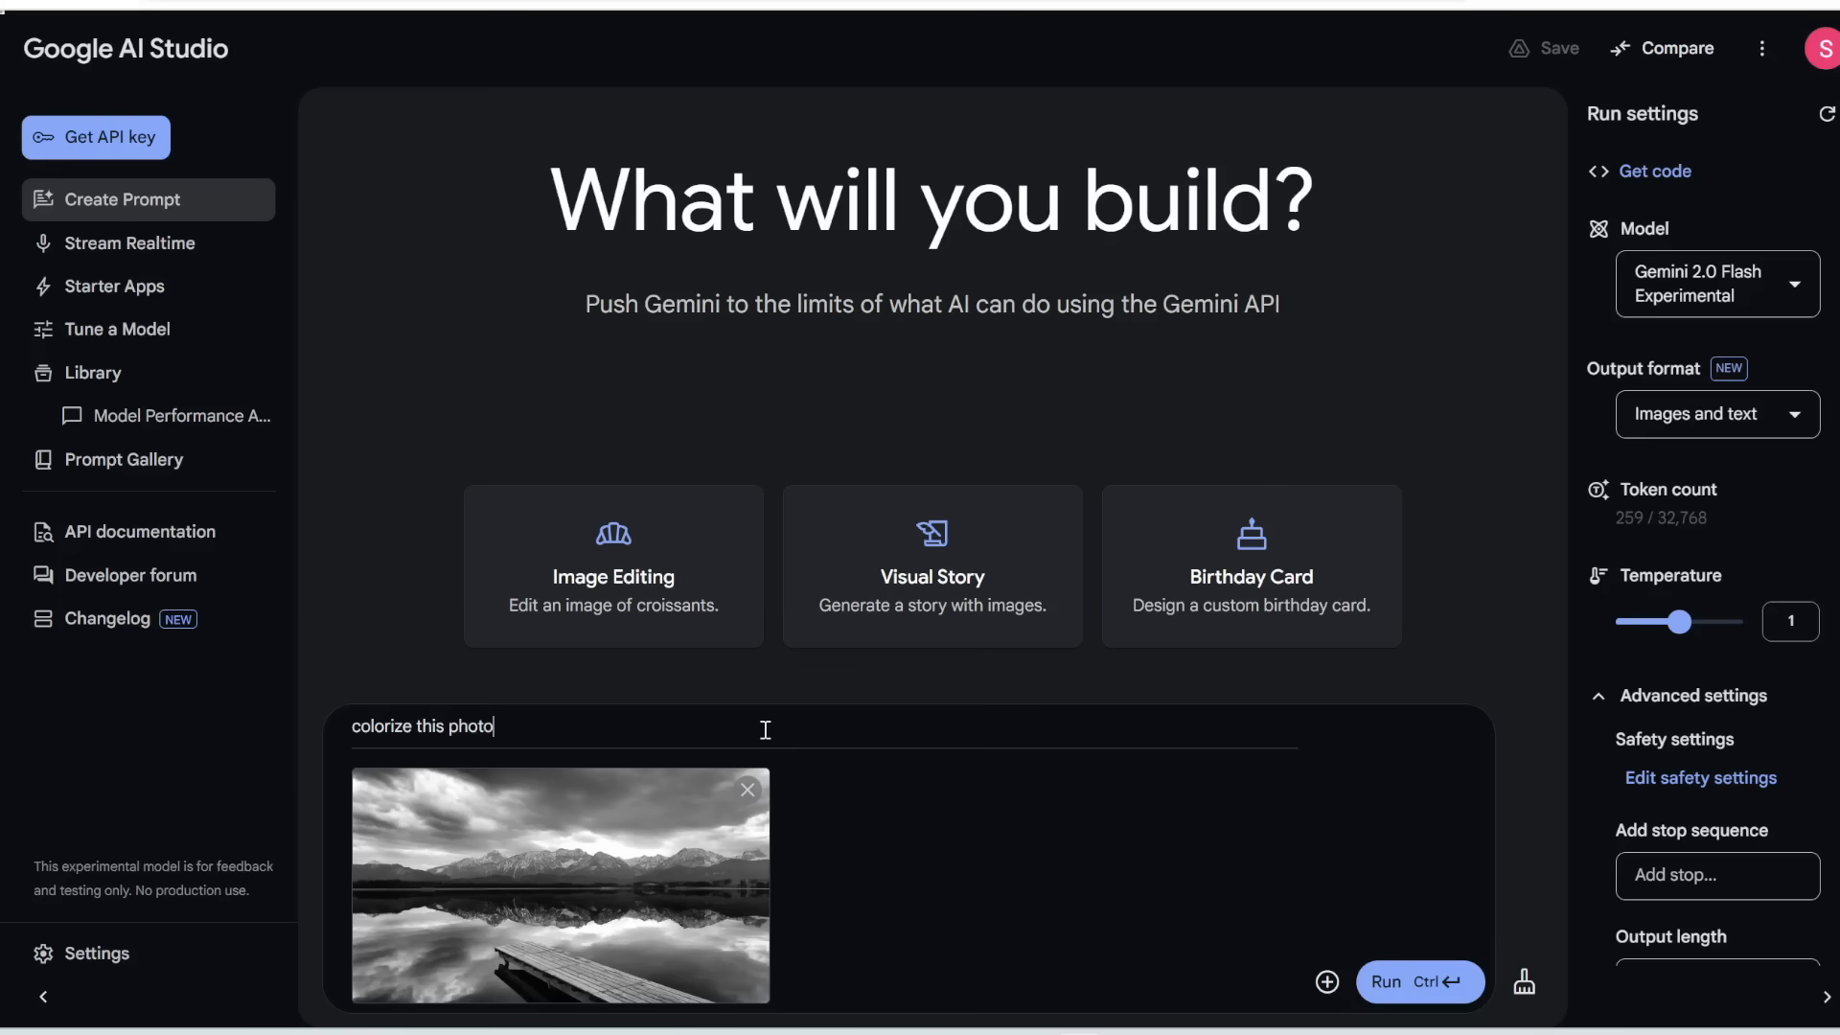
pyautogui.click(1432, 987)
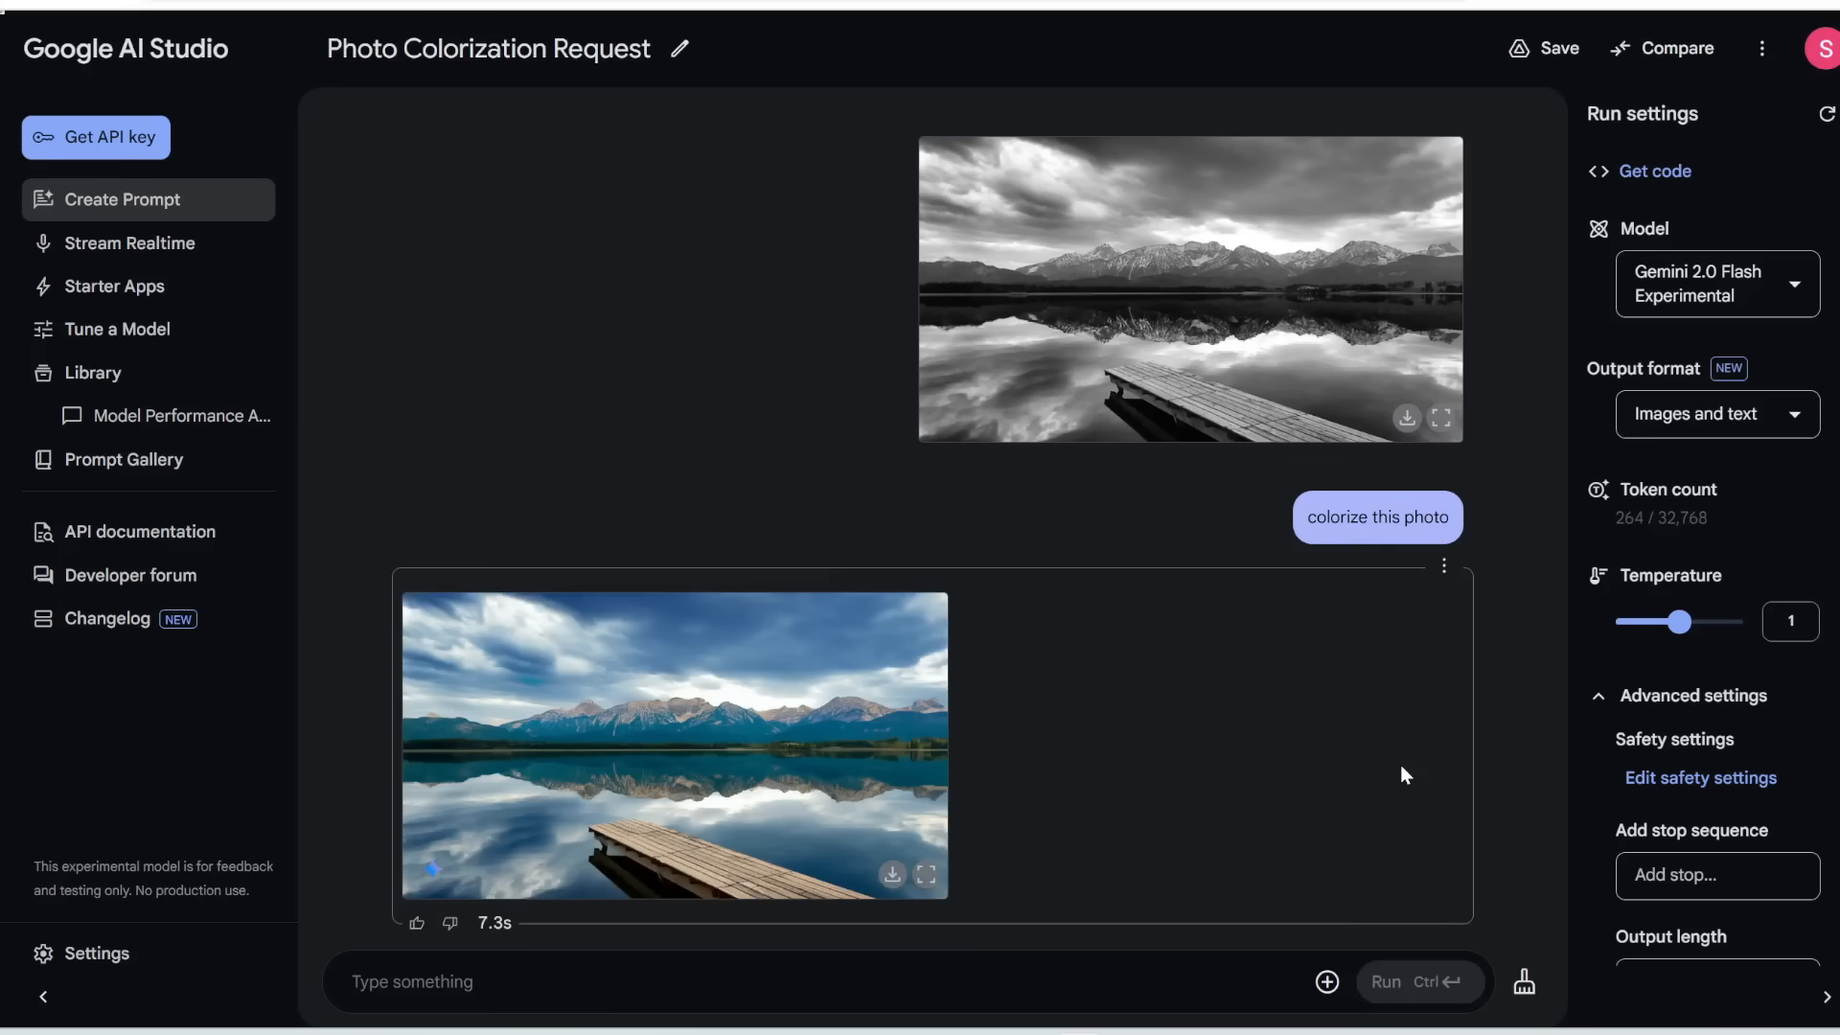
# View the colorized lake image at full size, then close the preview.
pyautogui.moveTo(478, 938)
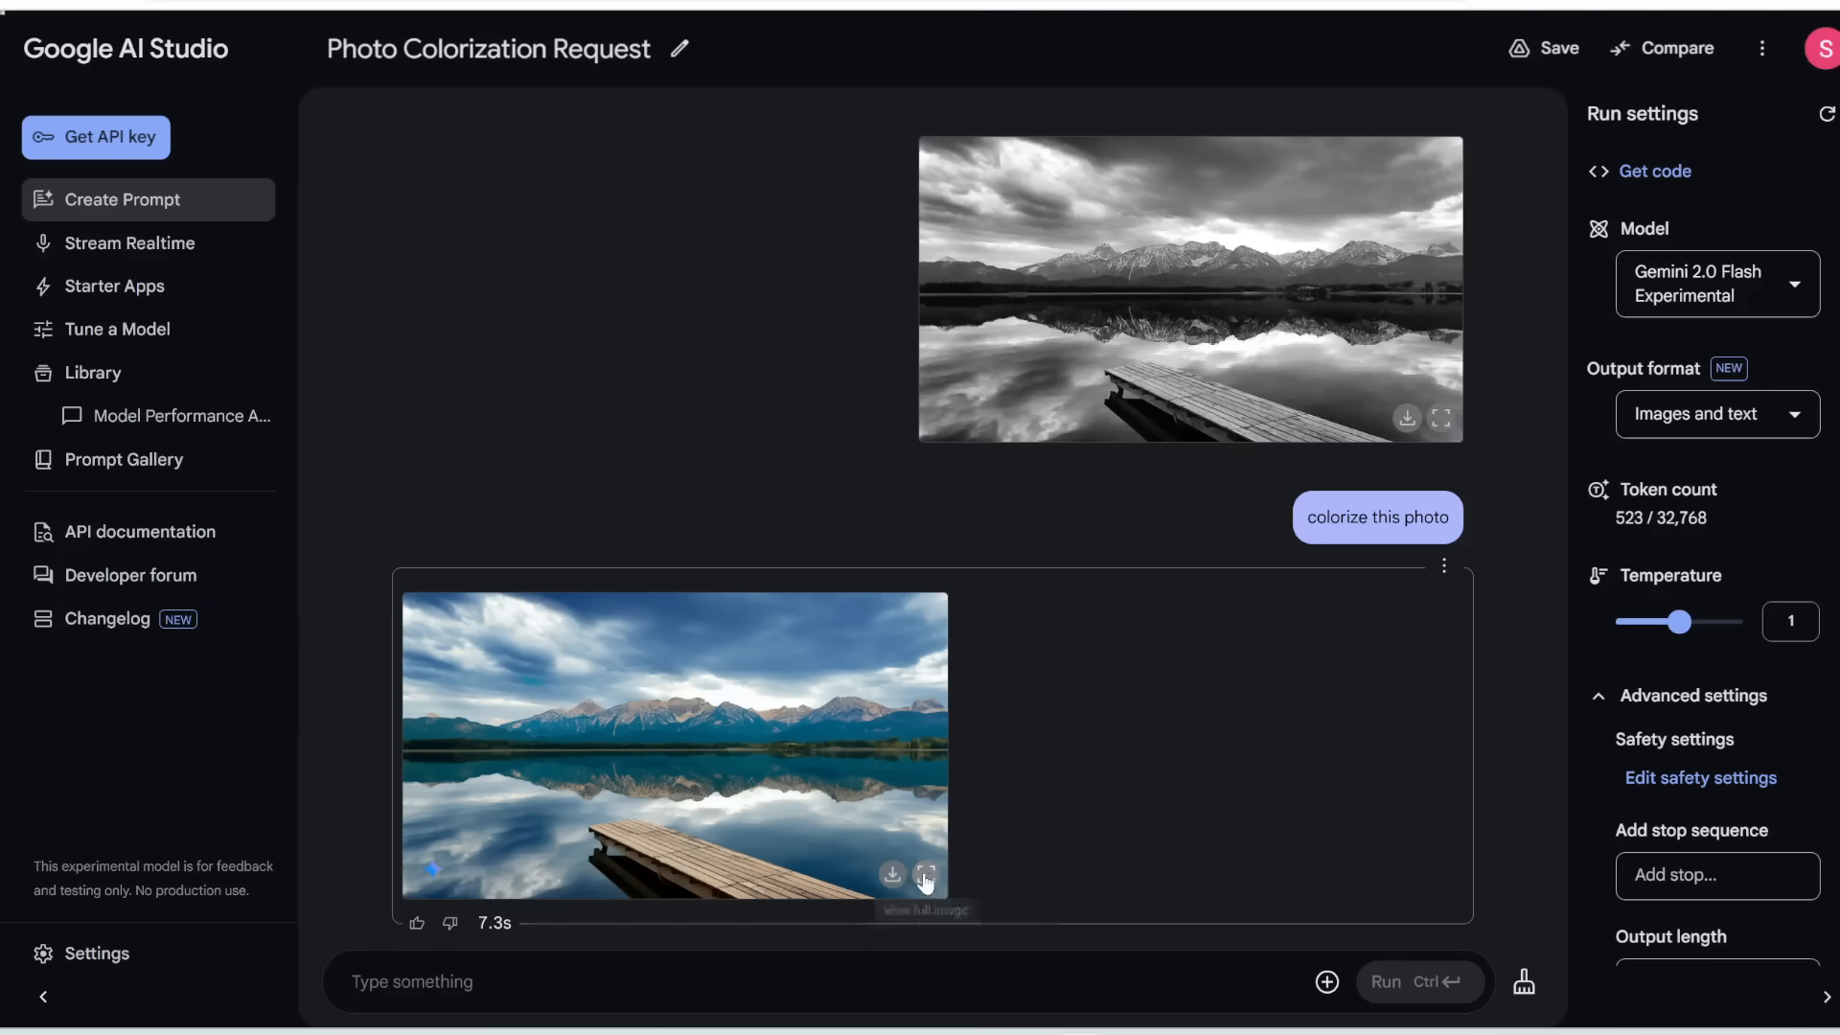
pyautogui.click(1033, 916)
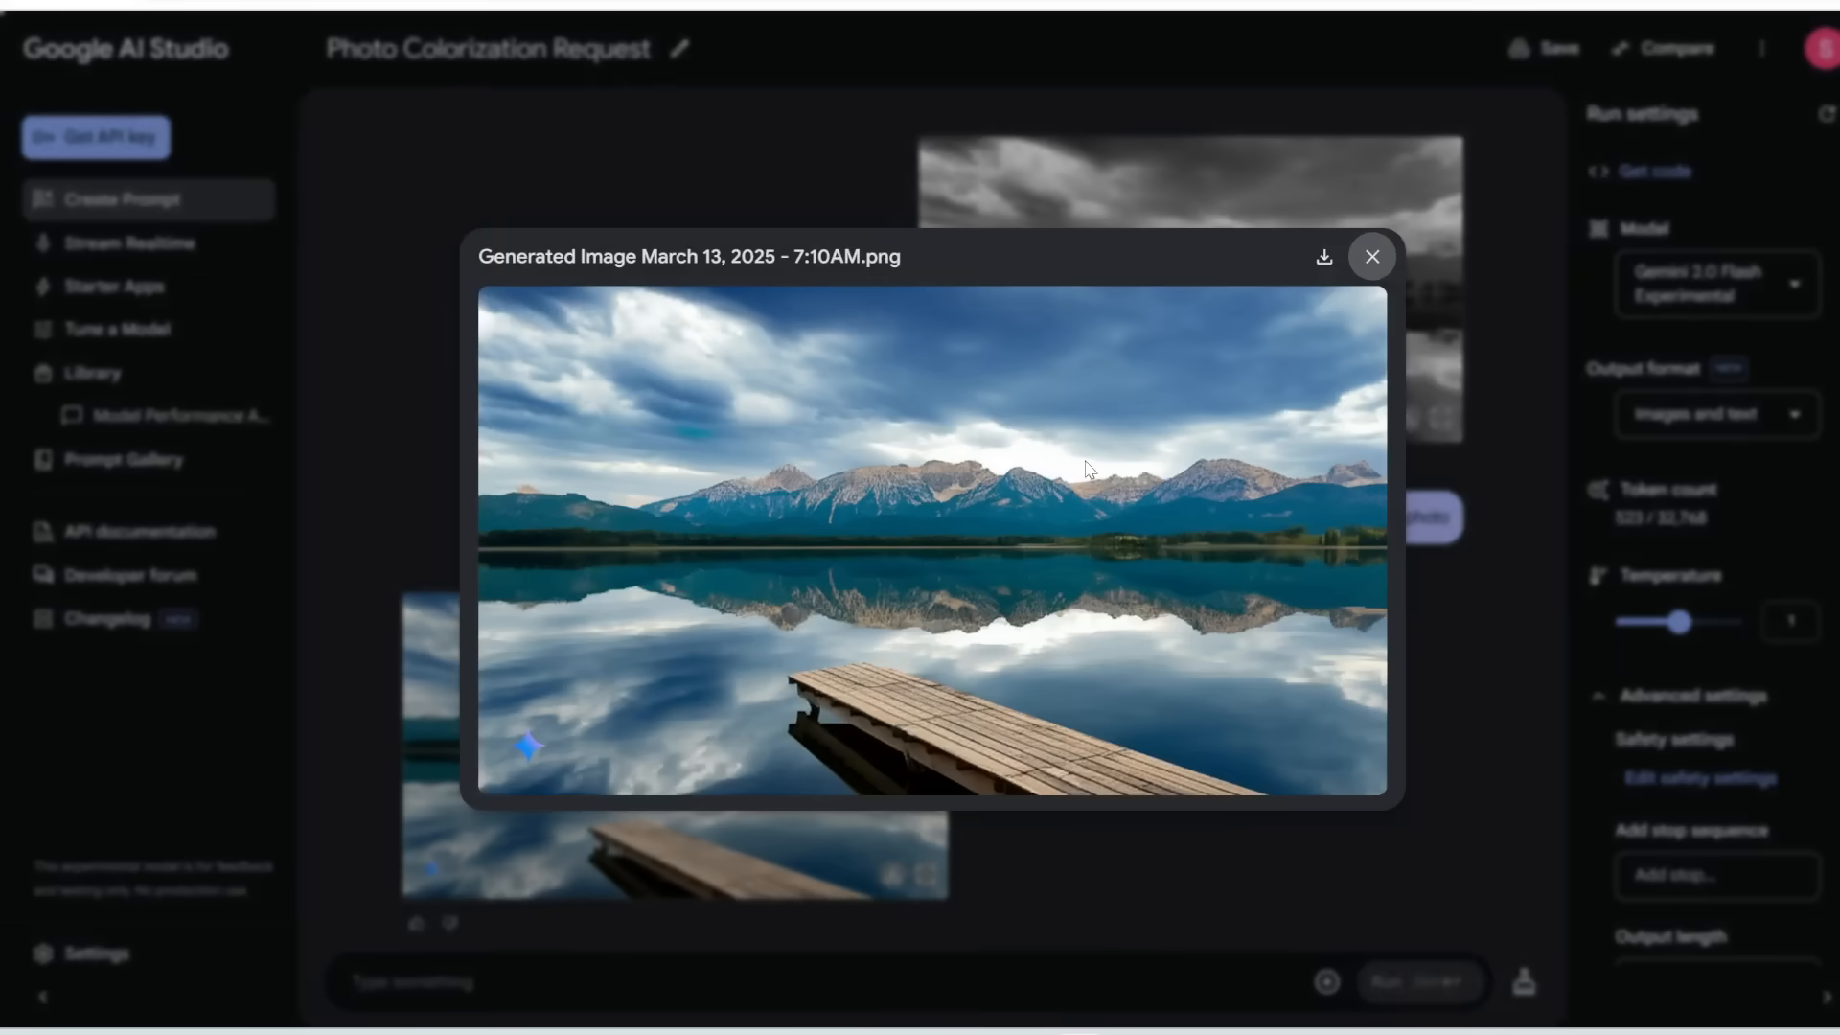
pyautogui.click(1372, 259)
# Run the prompt "turn this into nighttime with a milky way in the sky" and view the generated image at full size.
pyautogui.click(936, 983)
pyautogui.write('turn this into nighttime with a milky way in the sky')
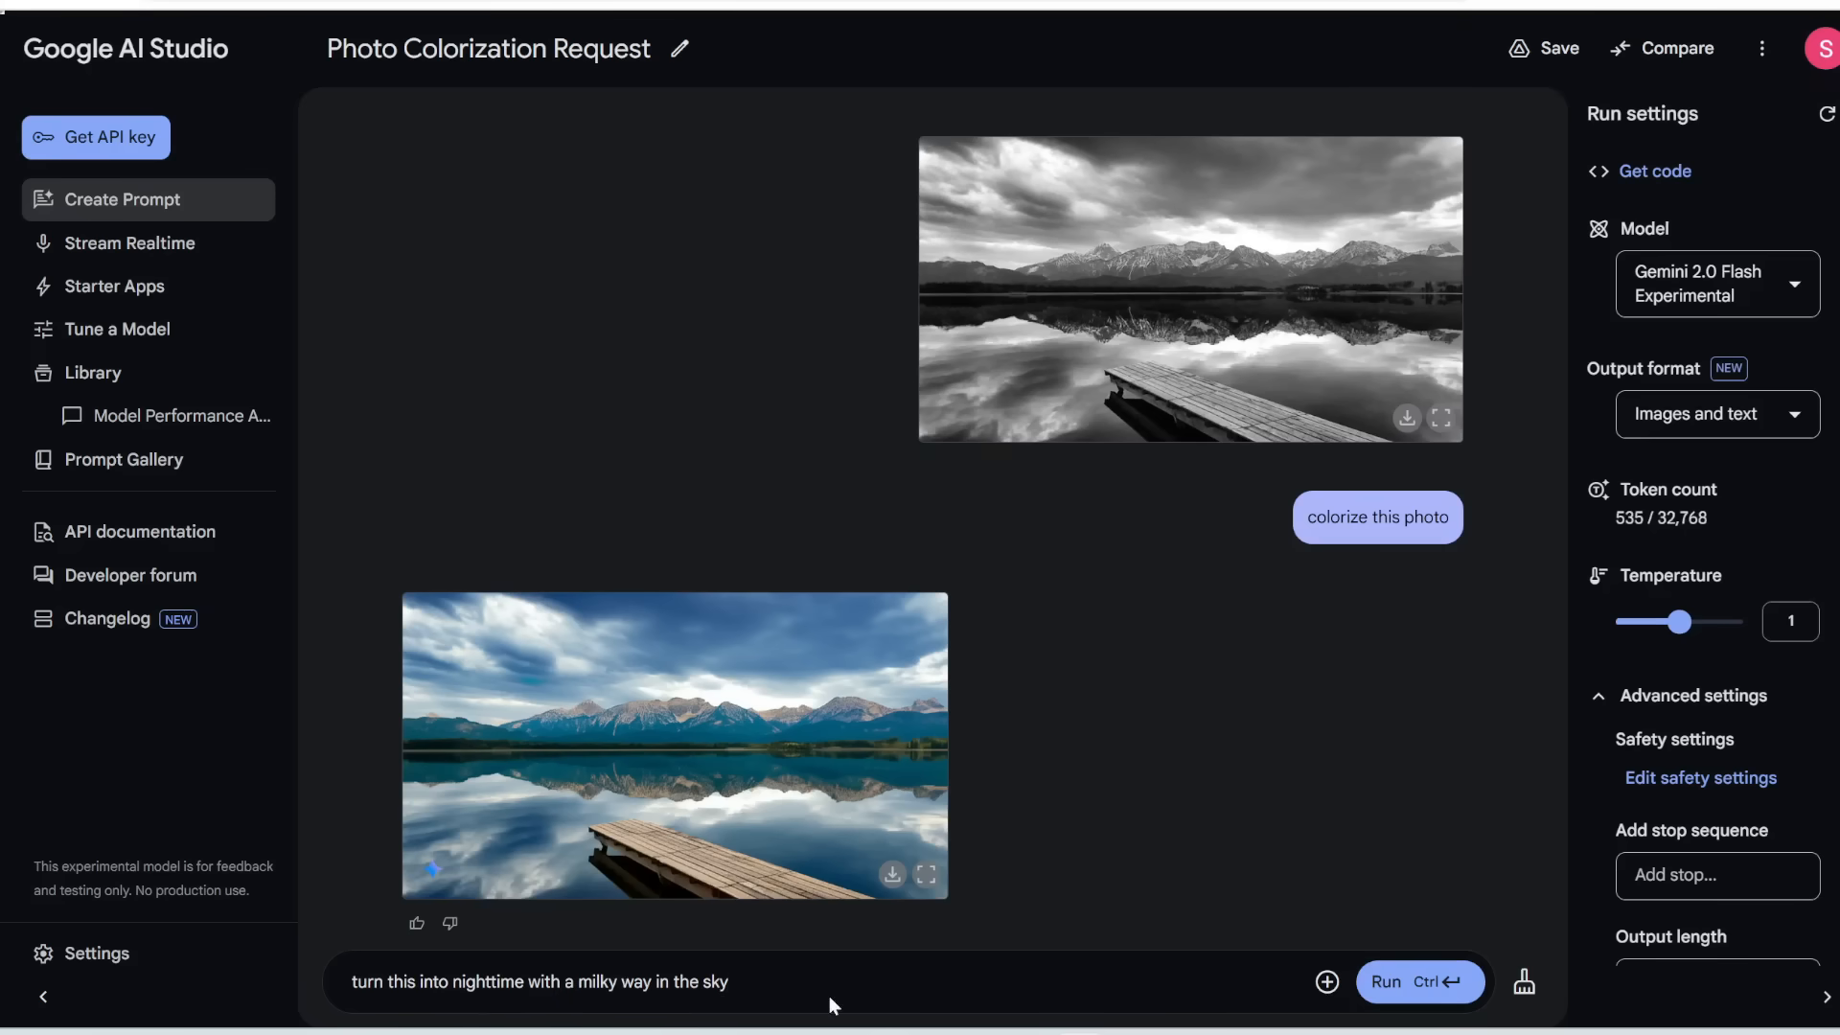
pyautogui.click(1404, 981)
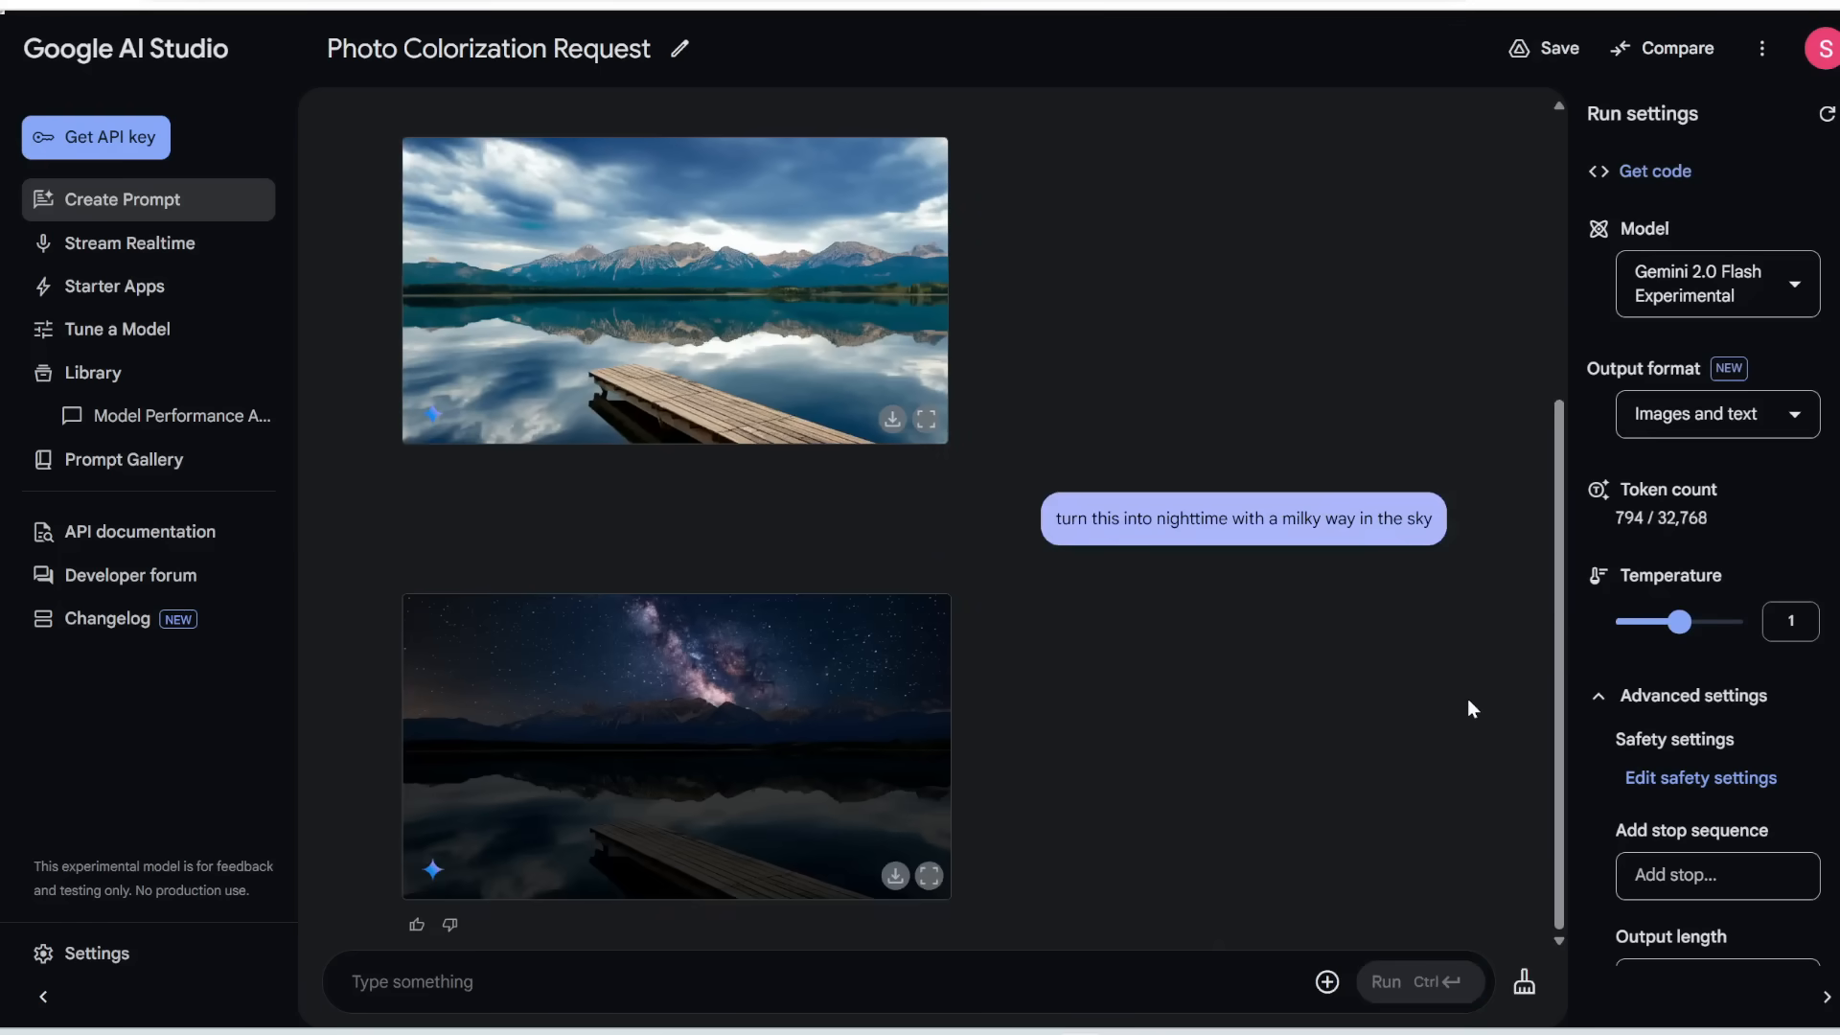
pyautogui.click(929, 875)
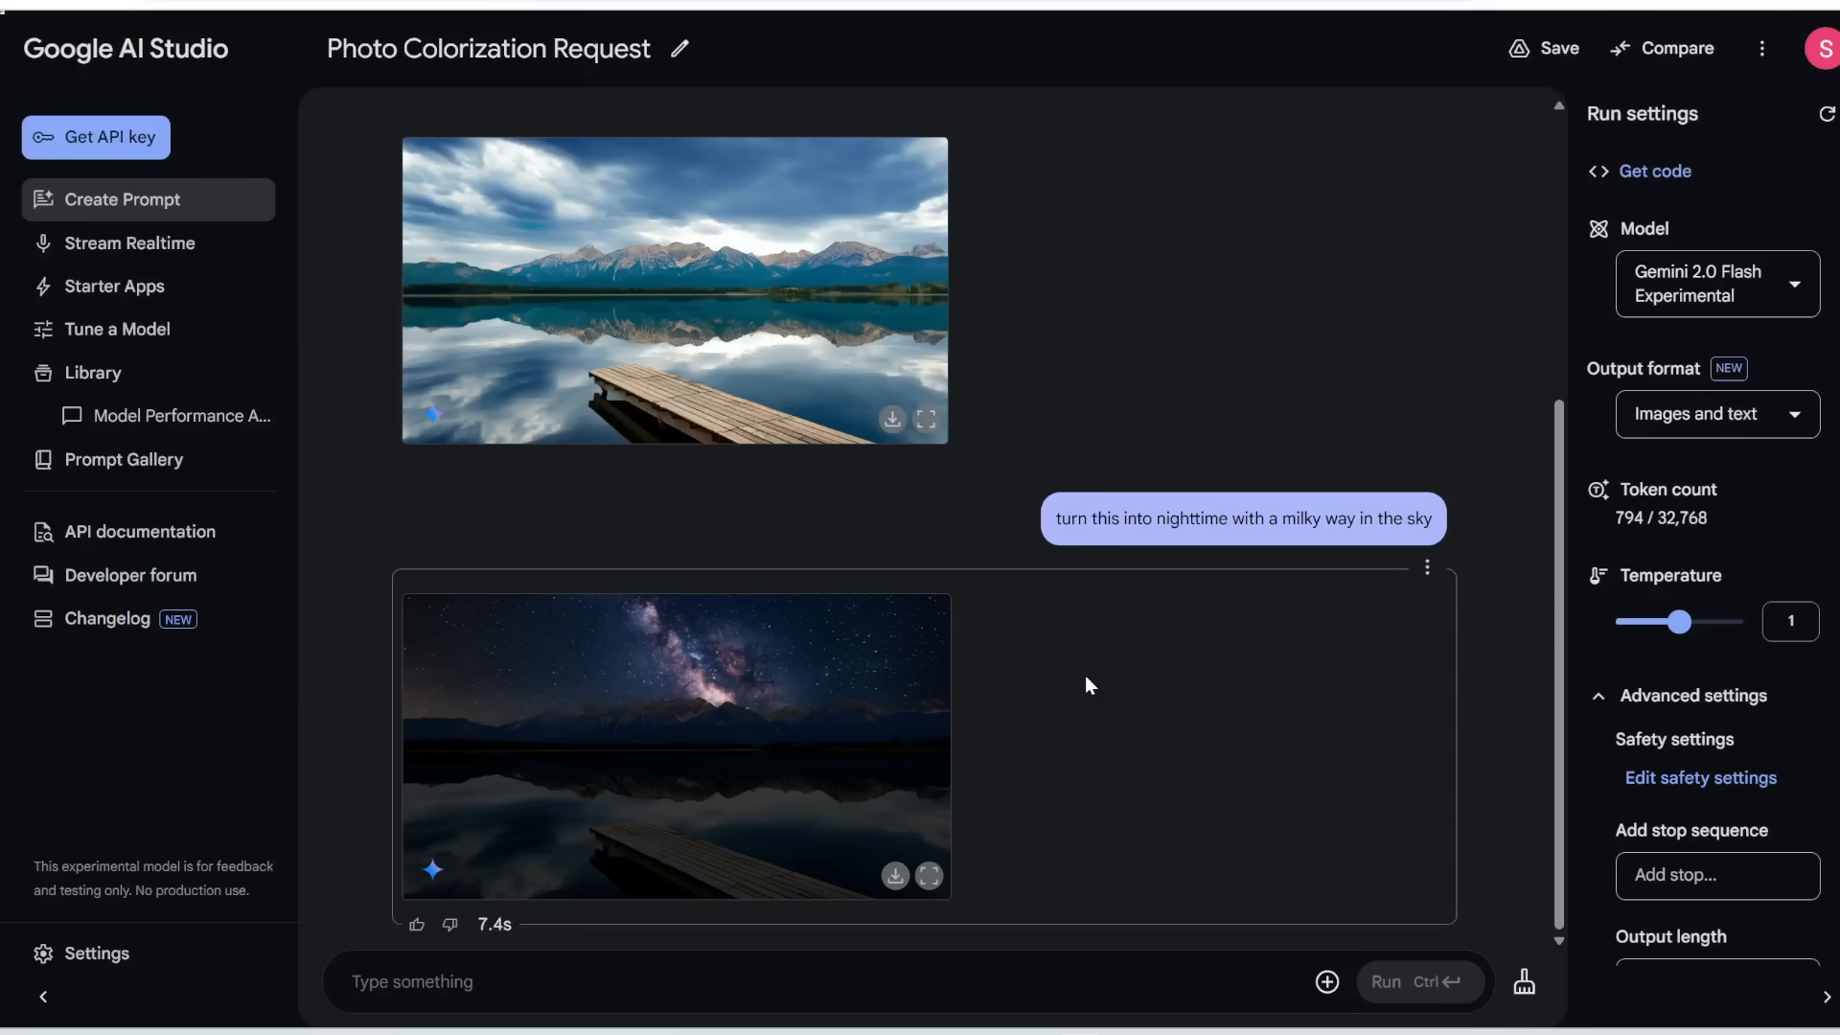
# In a new prompt with the woman's street photo, run "blur the background of this photo" and view the generated image at full size.
pyautogui.click(150, 213)
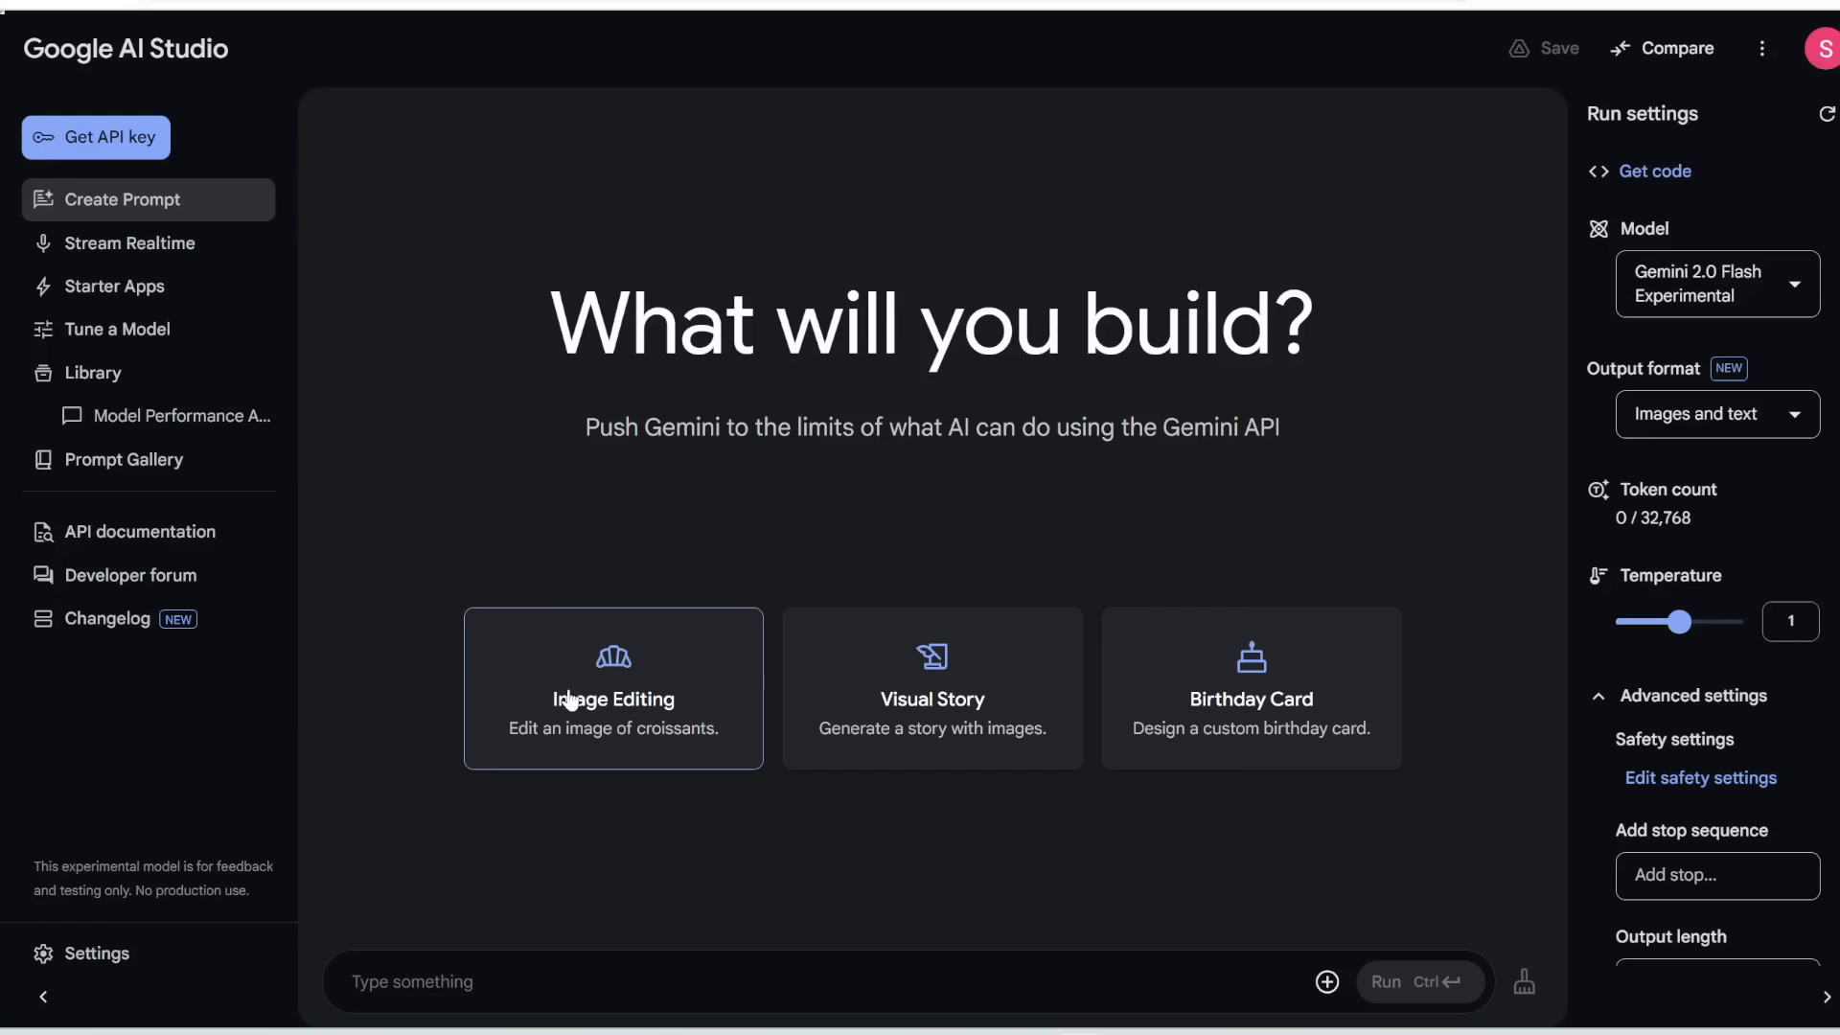
pyautogui.click(632, 759)
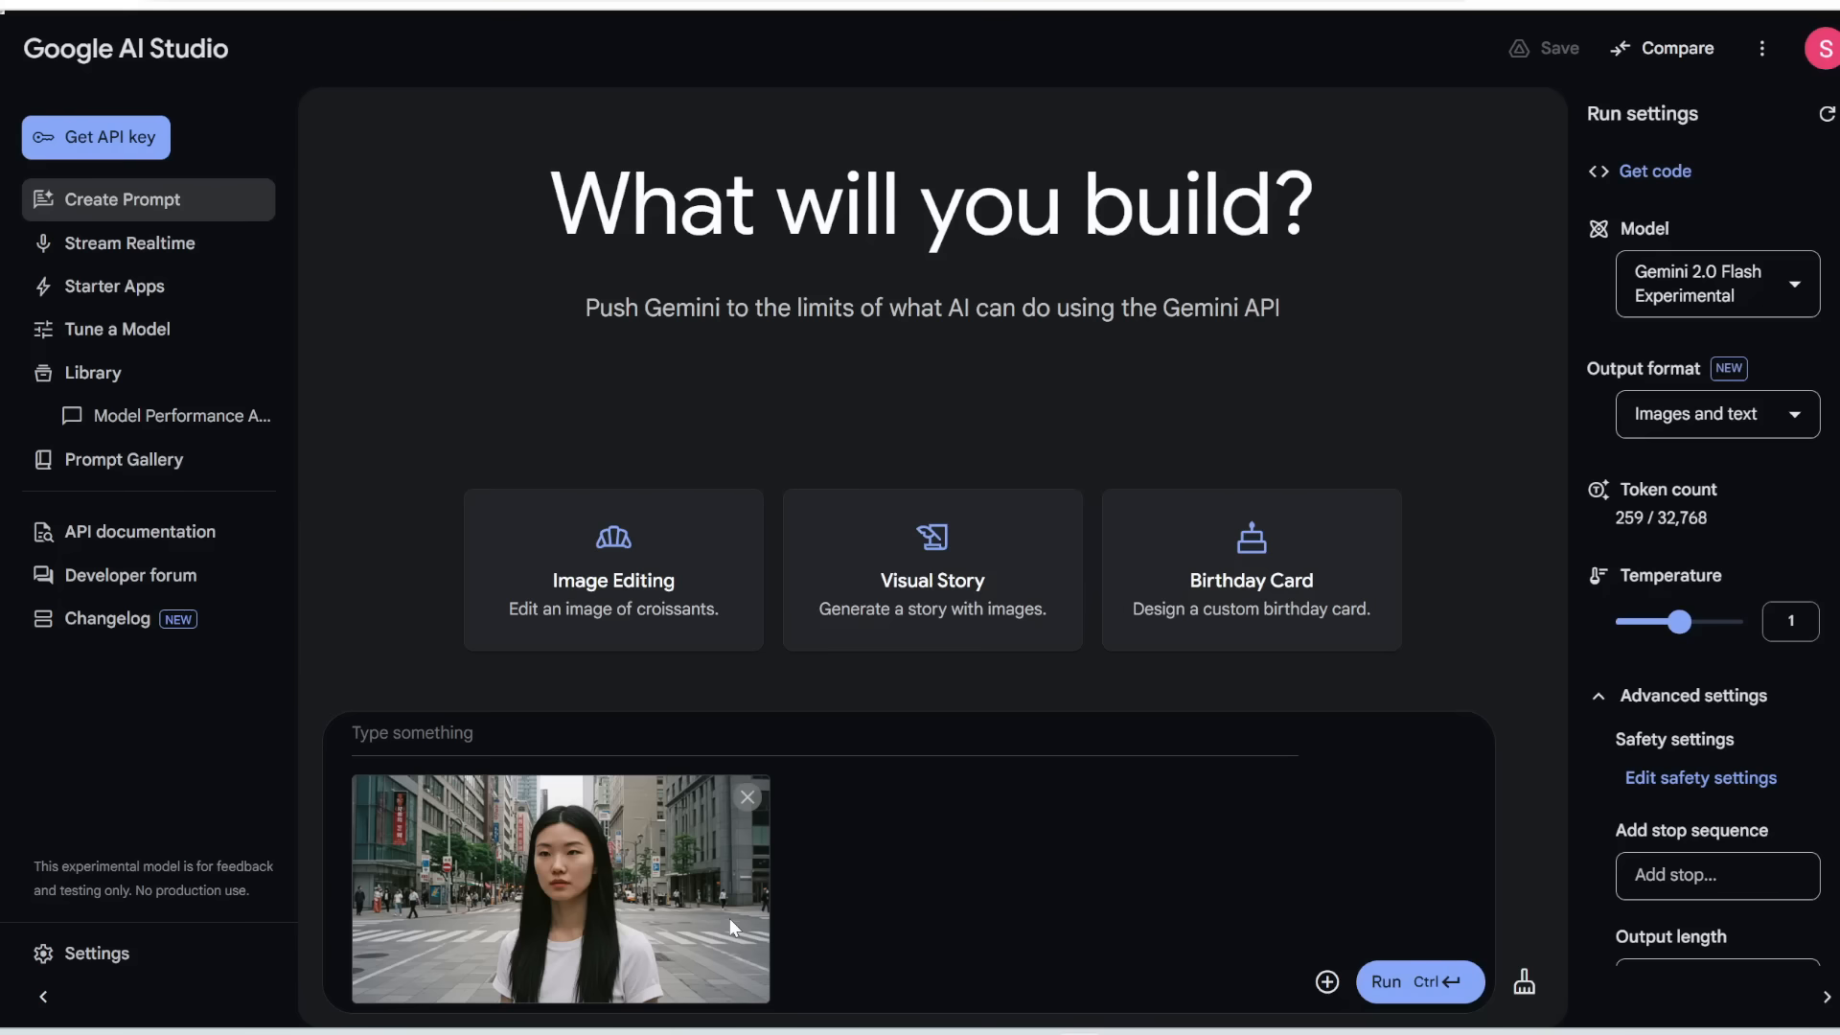
pyautogui.hotkey('ctrl', 'v')
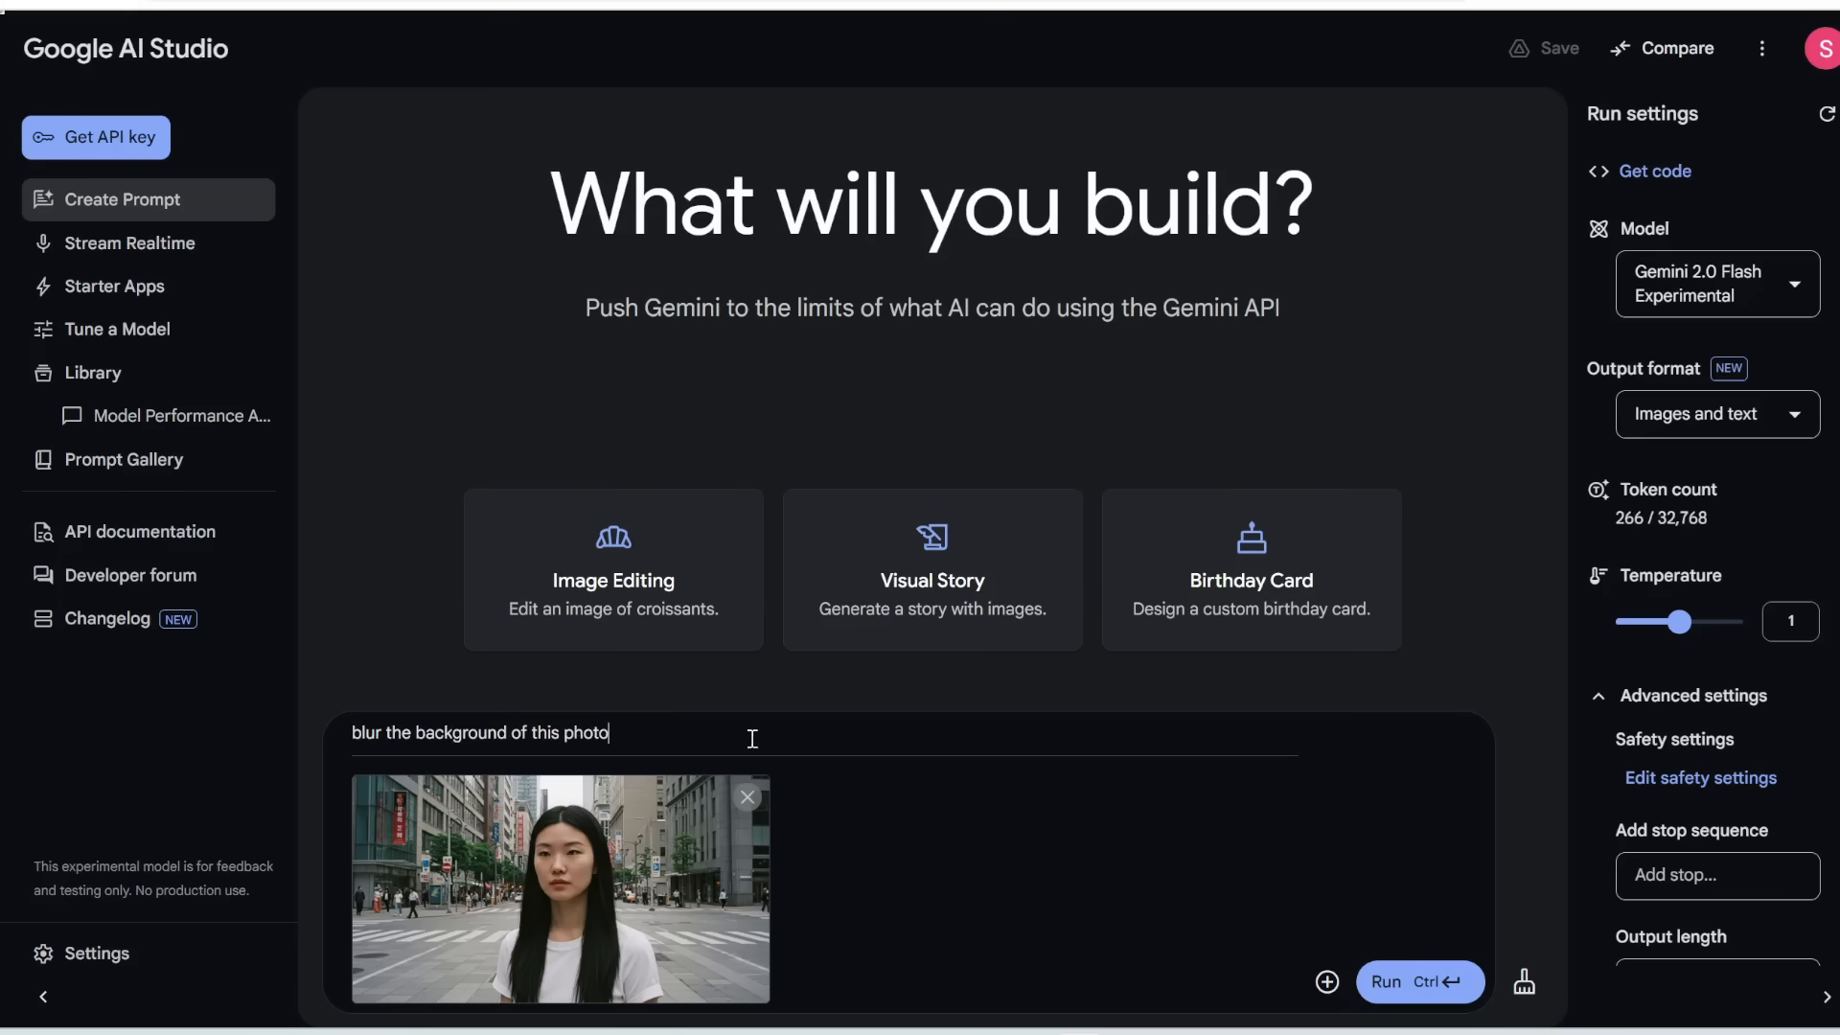
pyautogui.click(1423, 987)
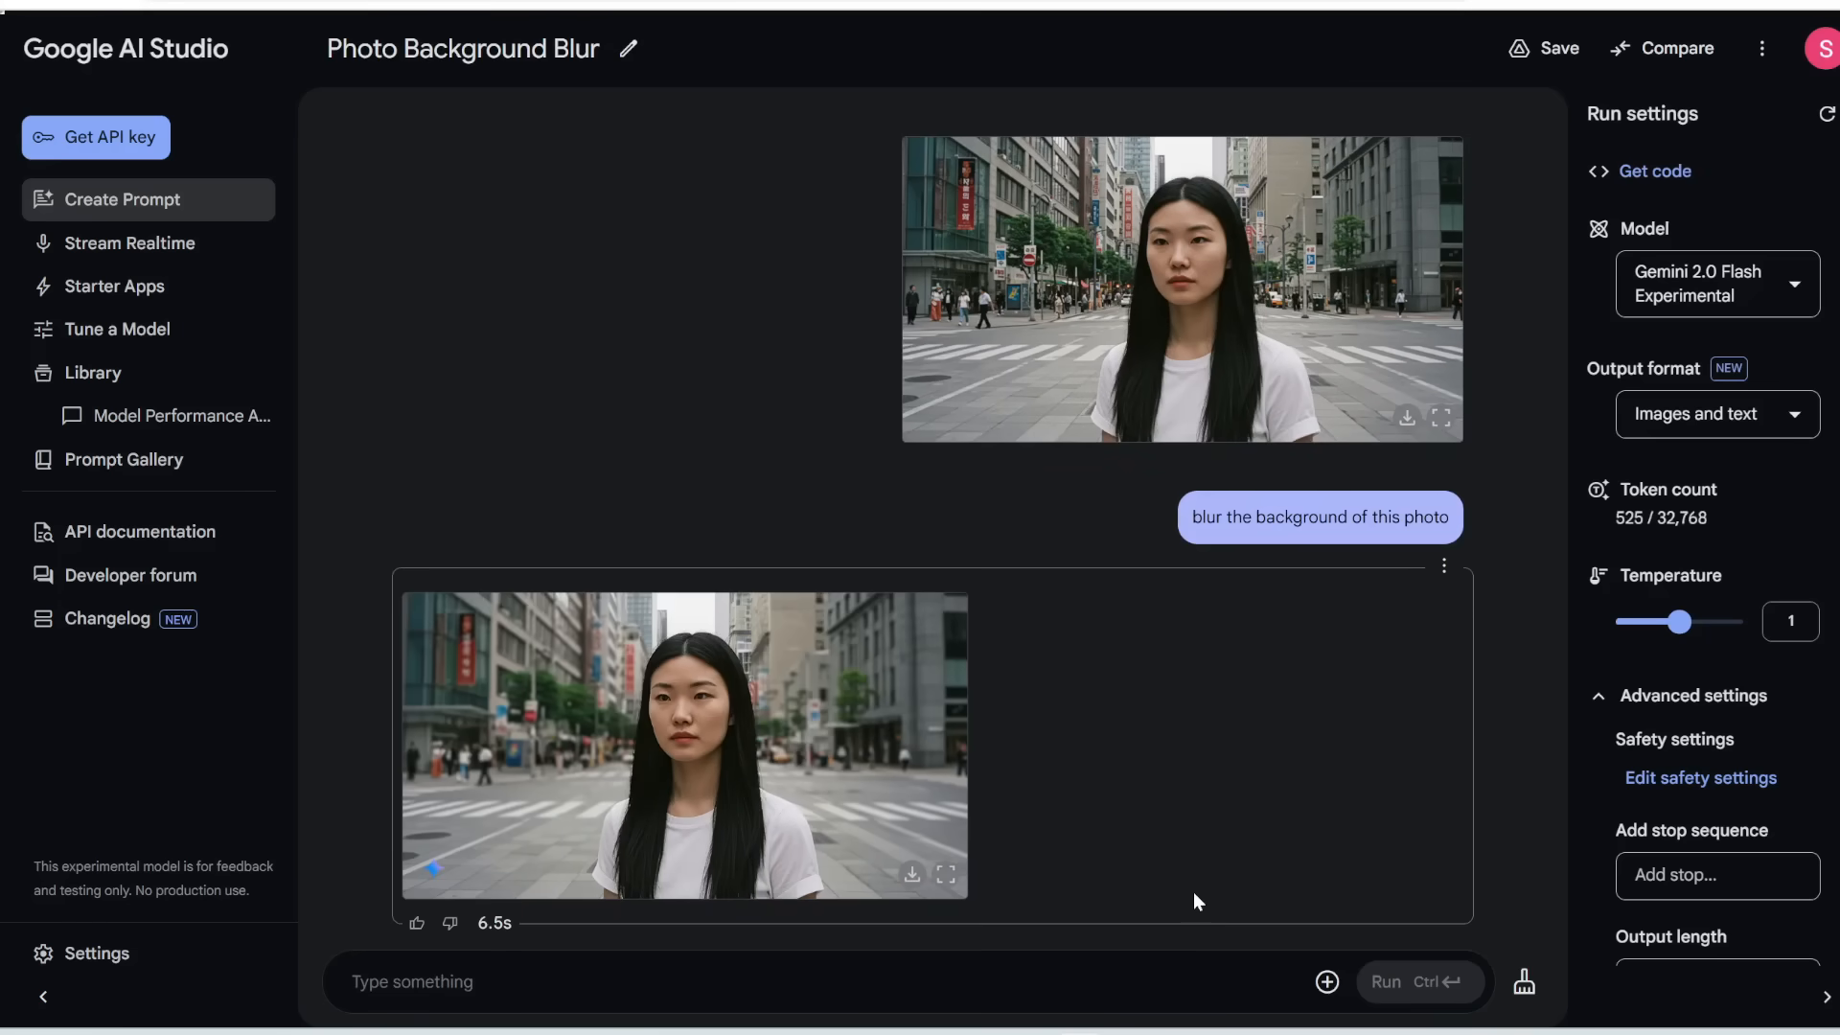
pyautogui.click(946, 873)
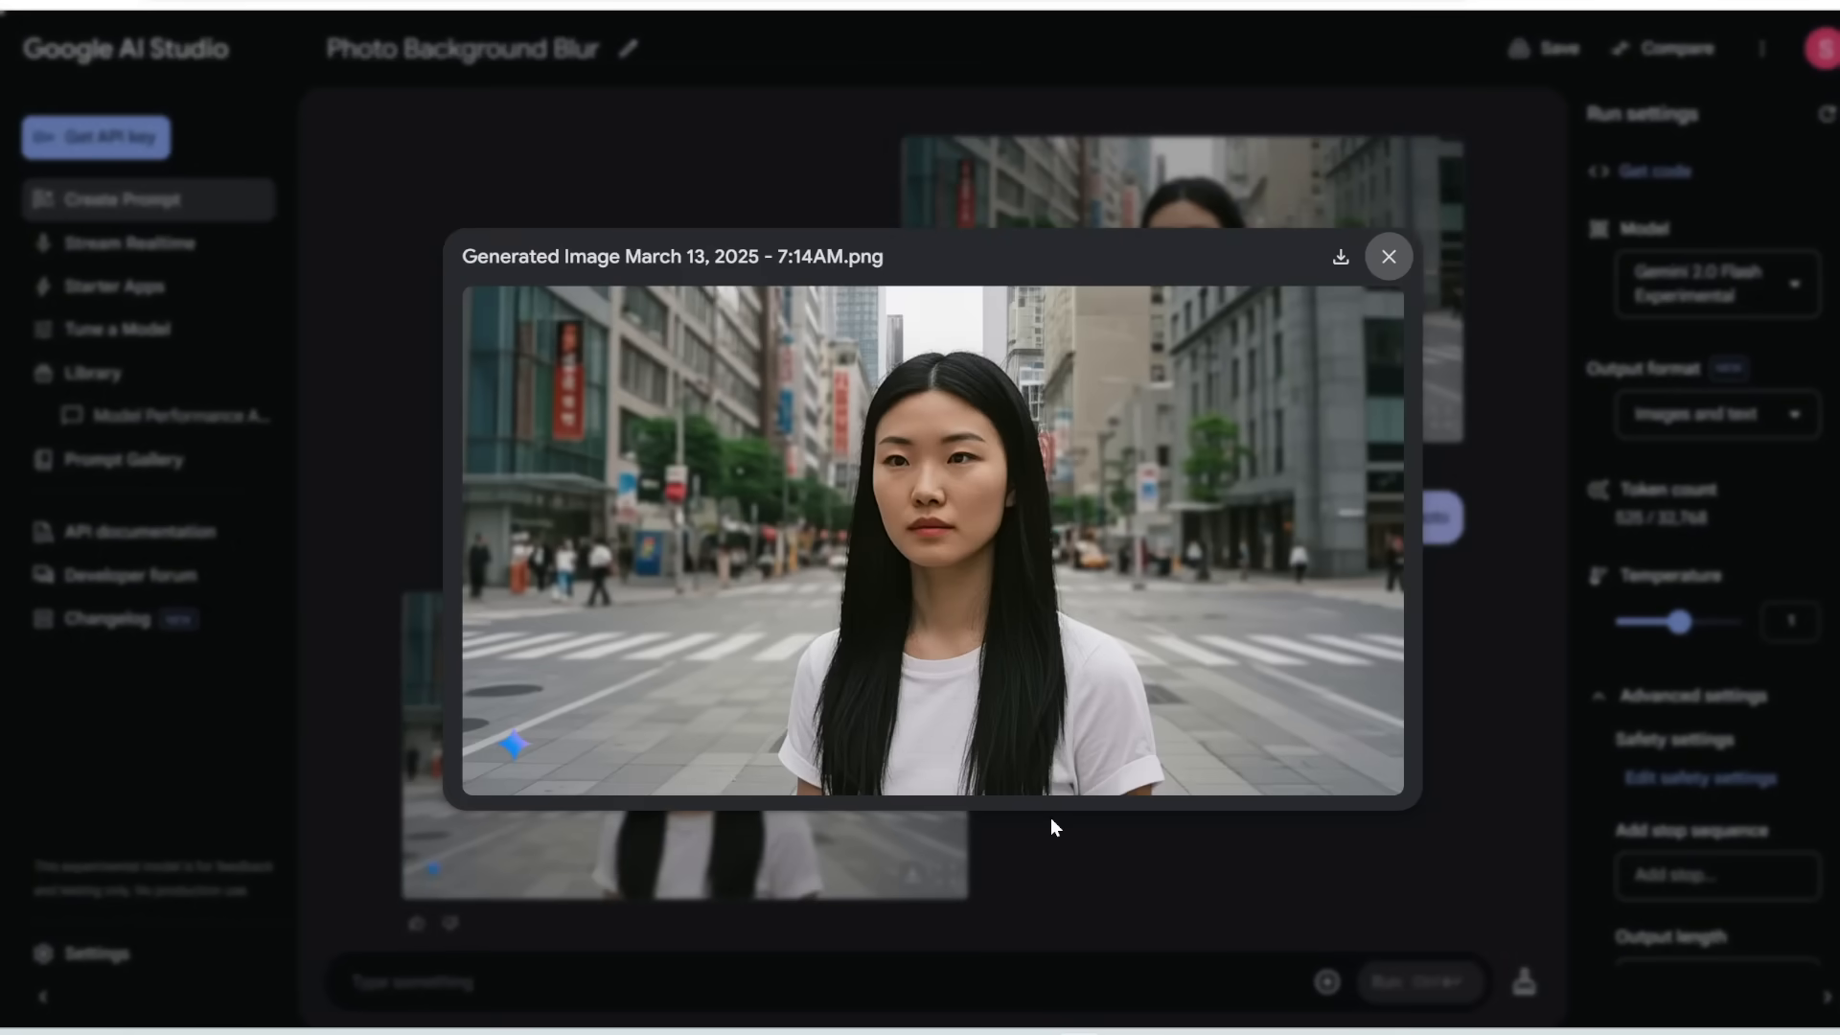
pyautogui.click(1388, 255)
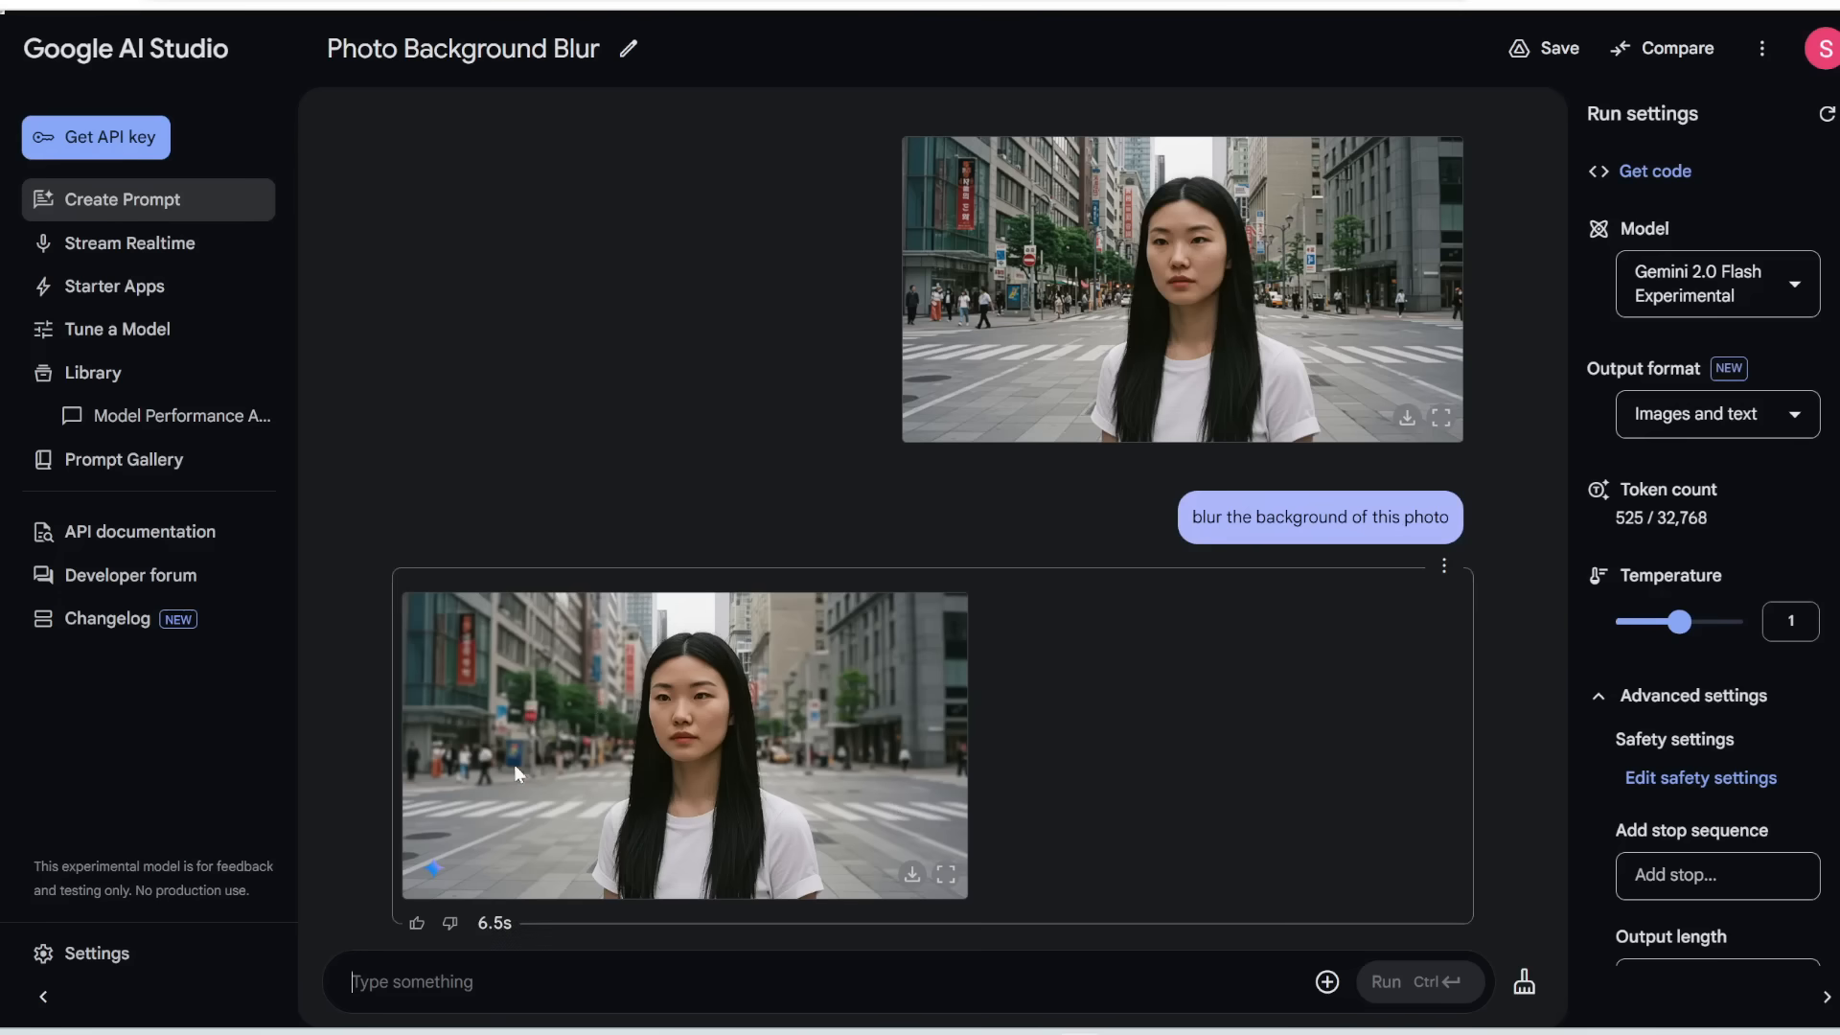
# Run the follow-up prompt "remove all the people in the background" on the blurred street photo.
pyautogui.click(979, 966)
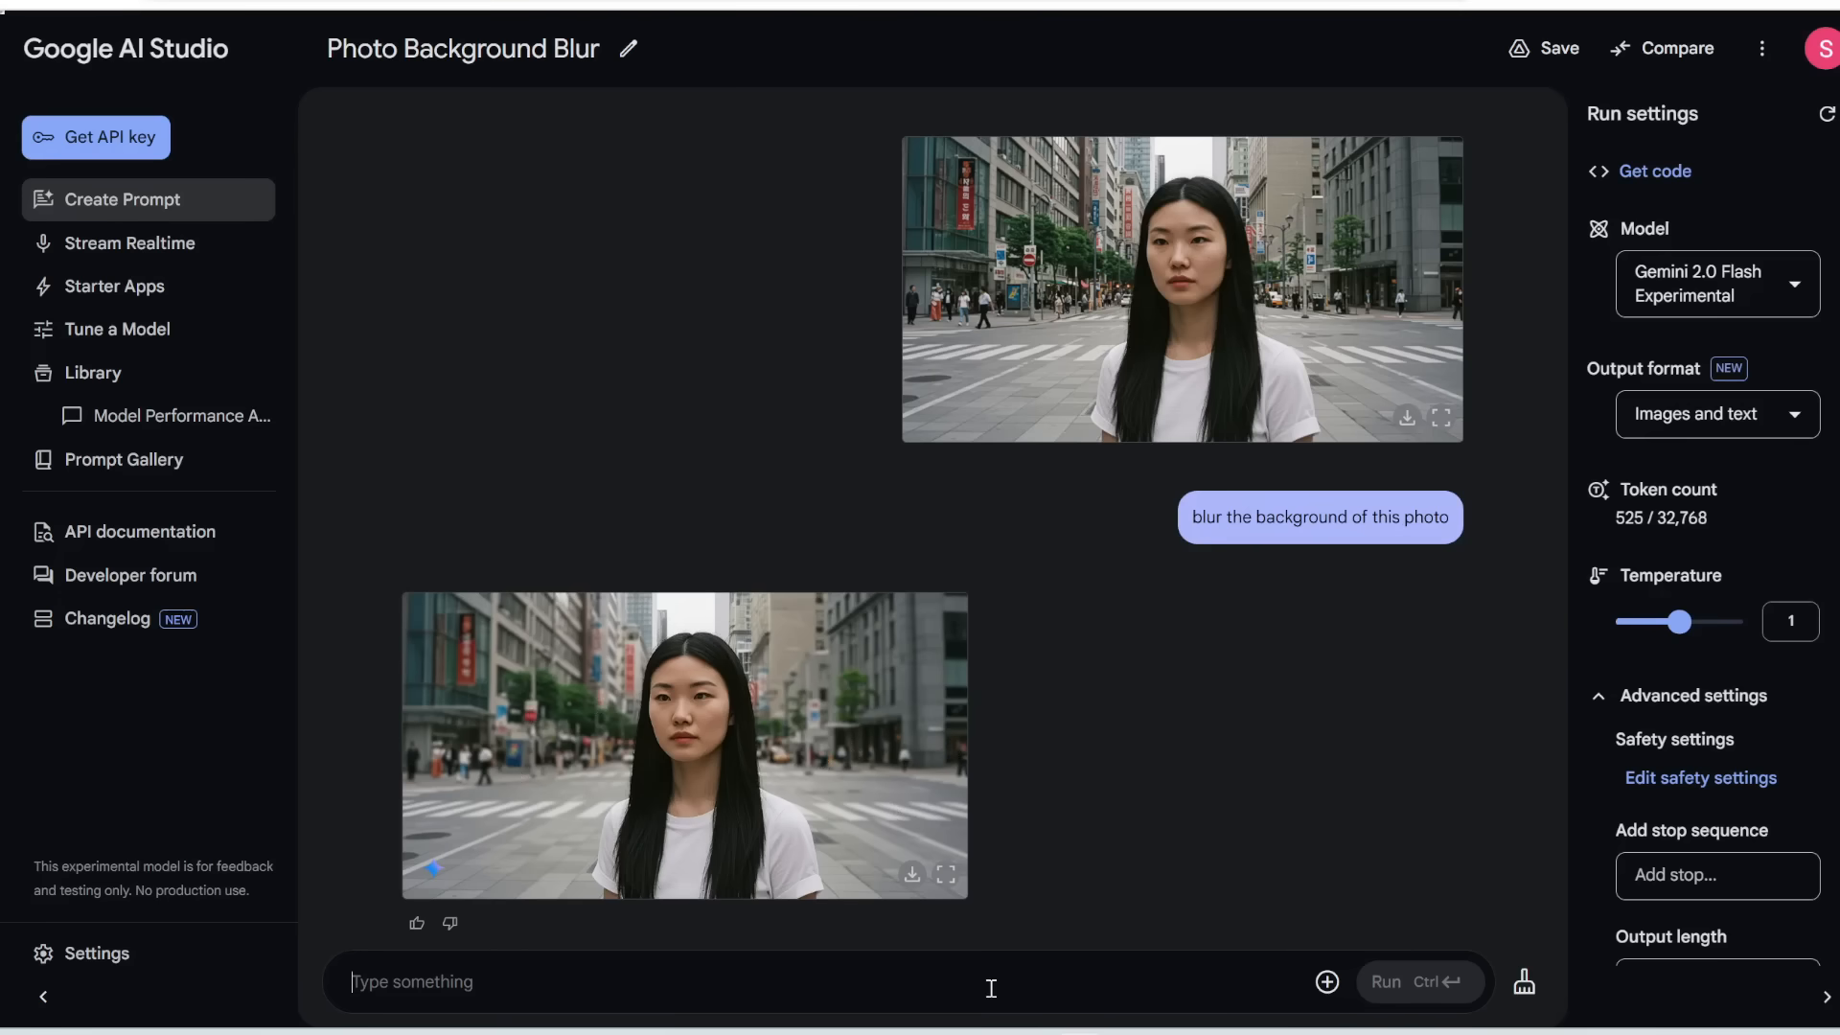
pyautogui.hotkey('ctrl', 'v')
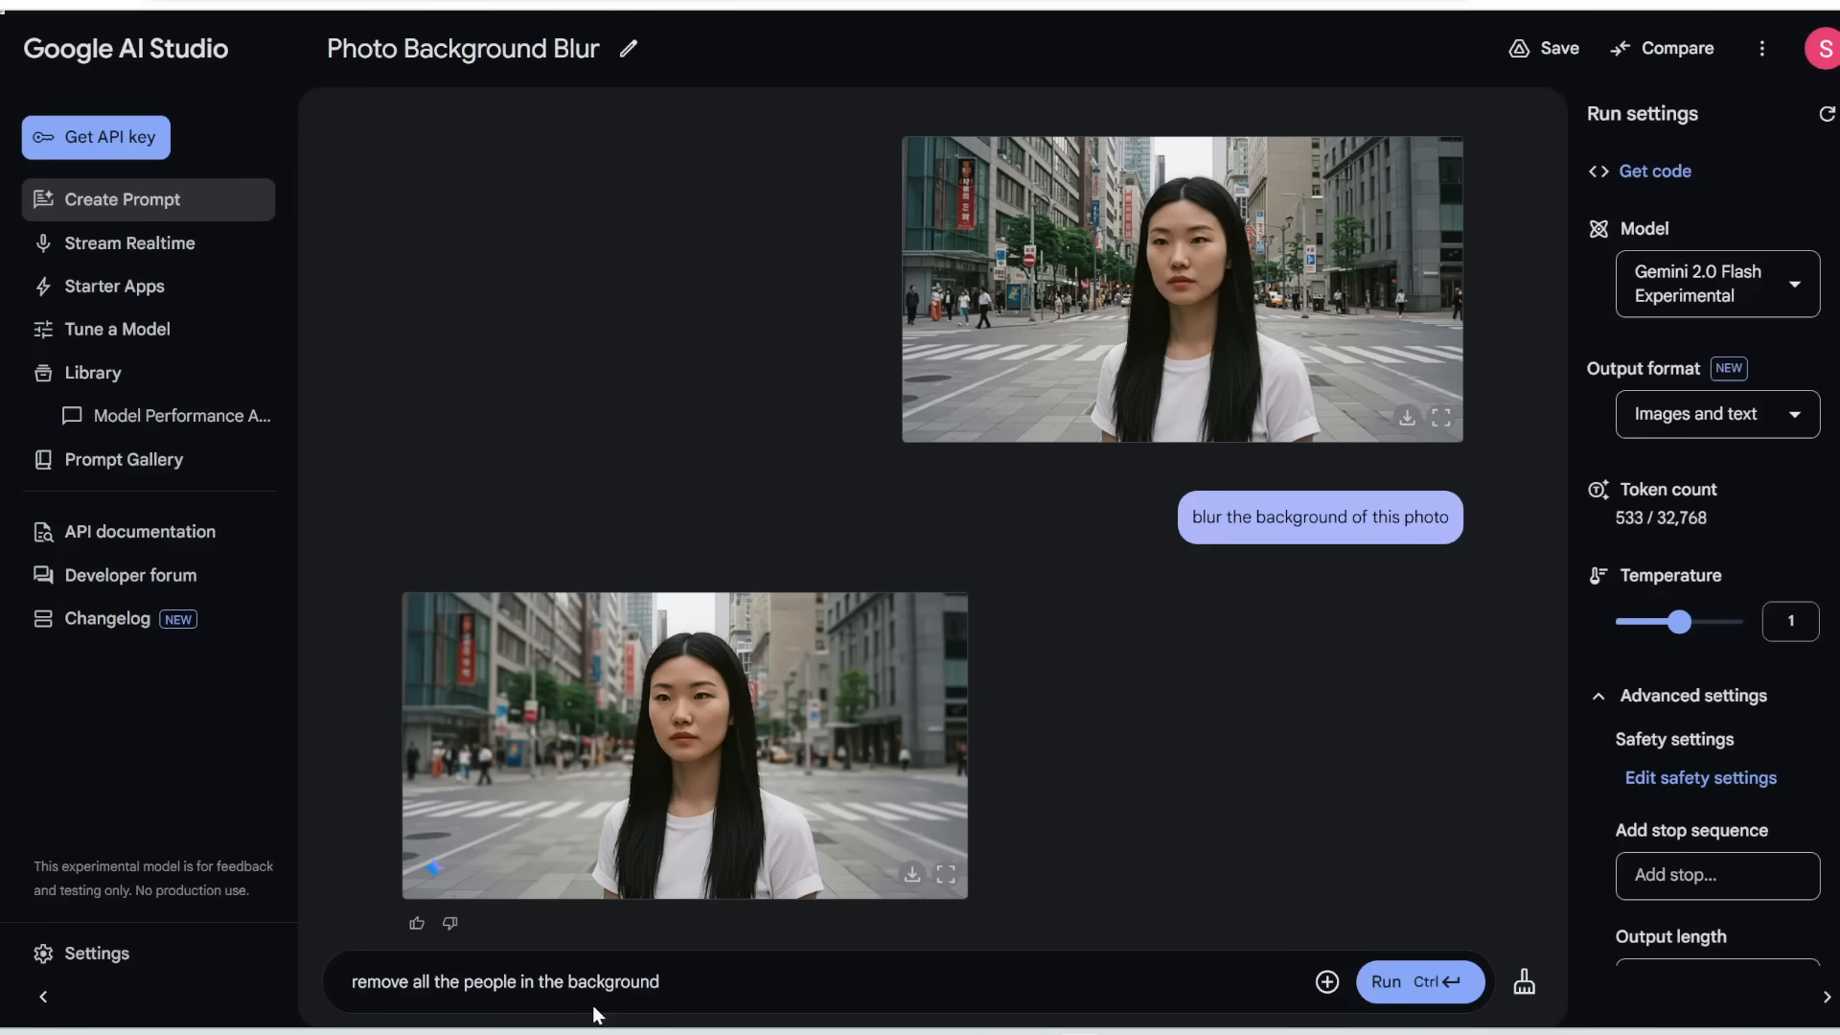
pyautogui.click(1387, 981)
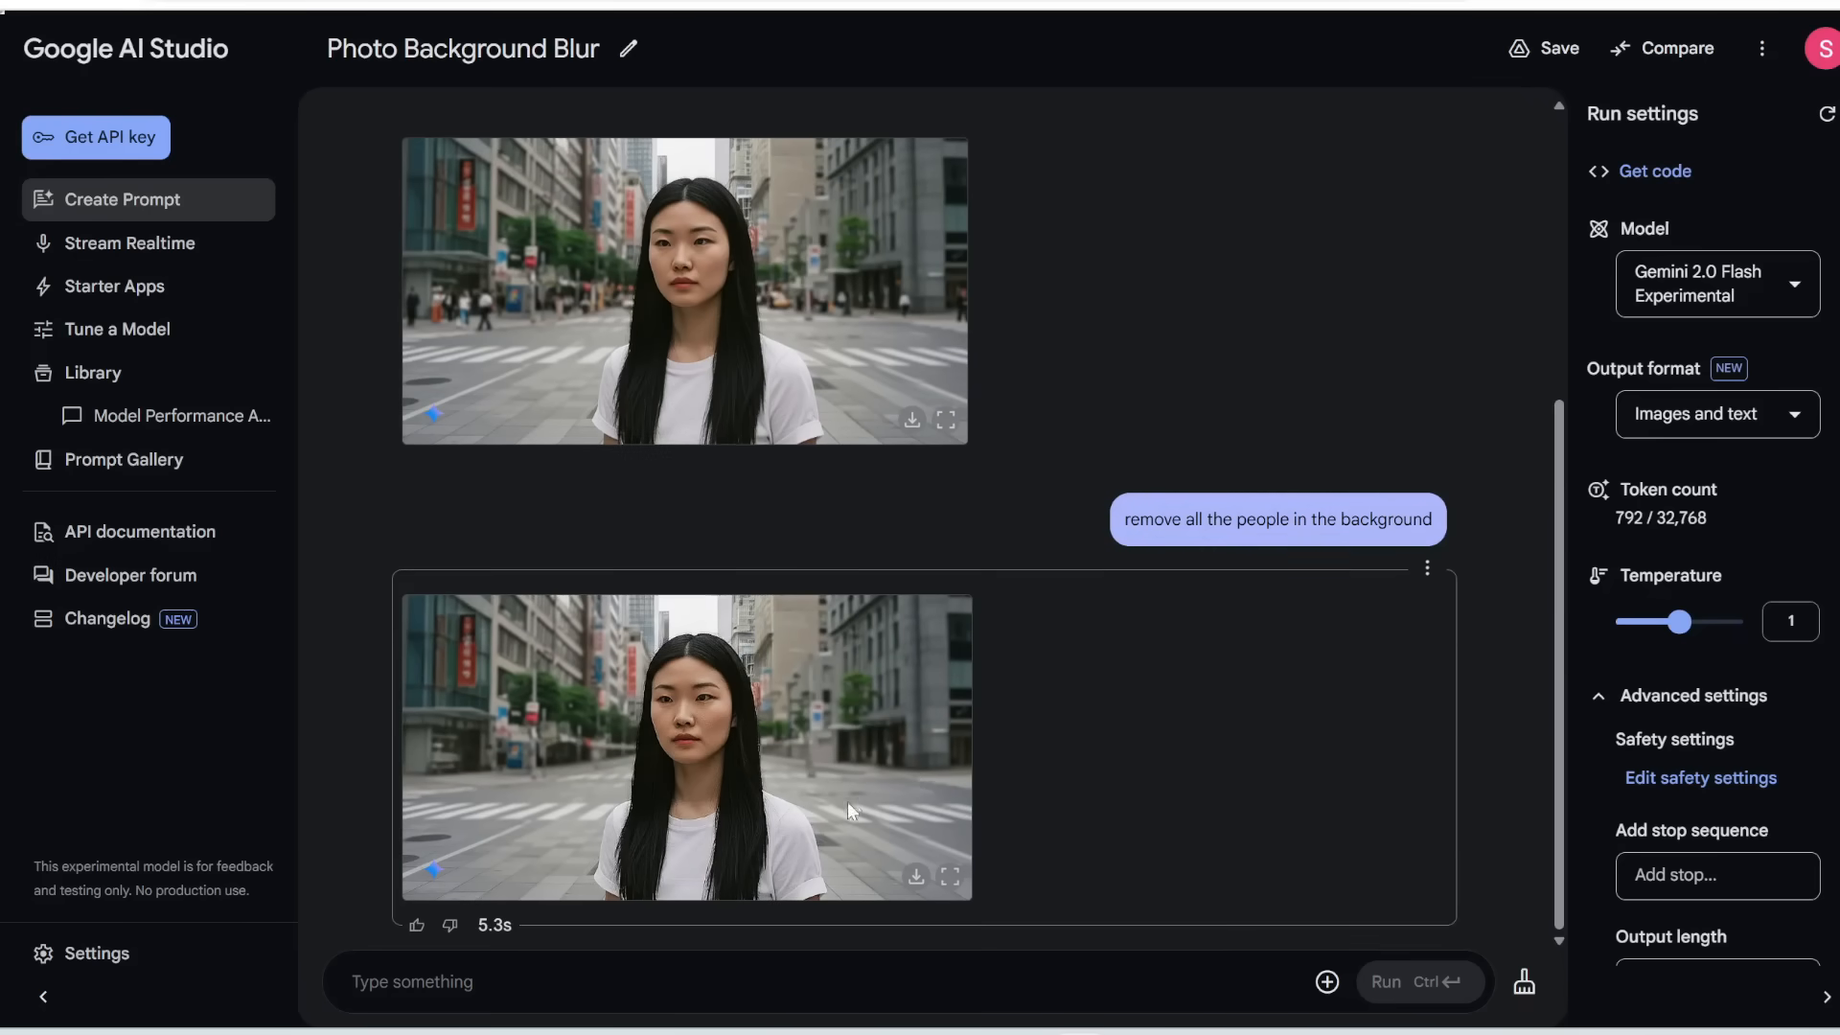
# In a new prompt with the theatre selfie, run "fill the chairs in the background with people sitting" and view the generated image at full size.
pyautogui.click(120, 206)
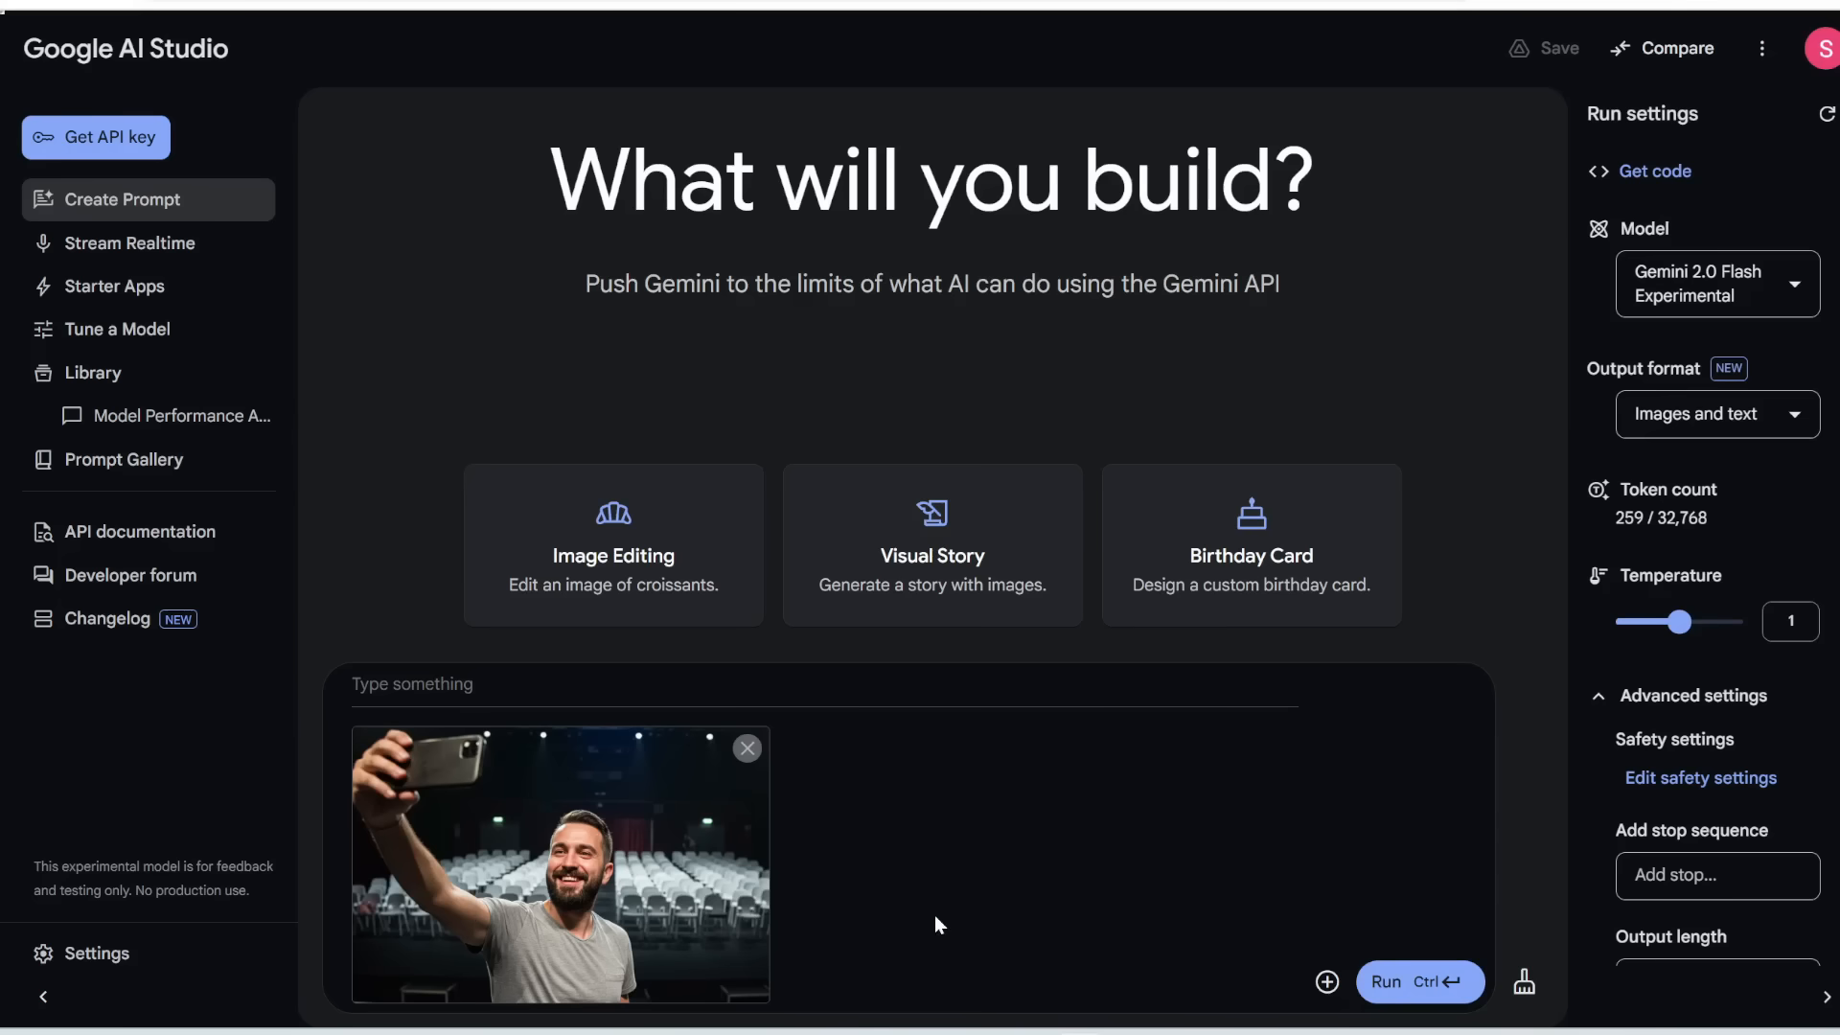
pyautogui.click(525, 679)
pyautogui.write('fill the chairs in the background with people sitting')
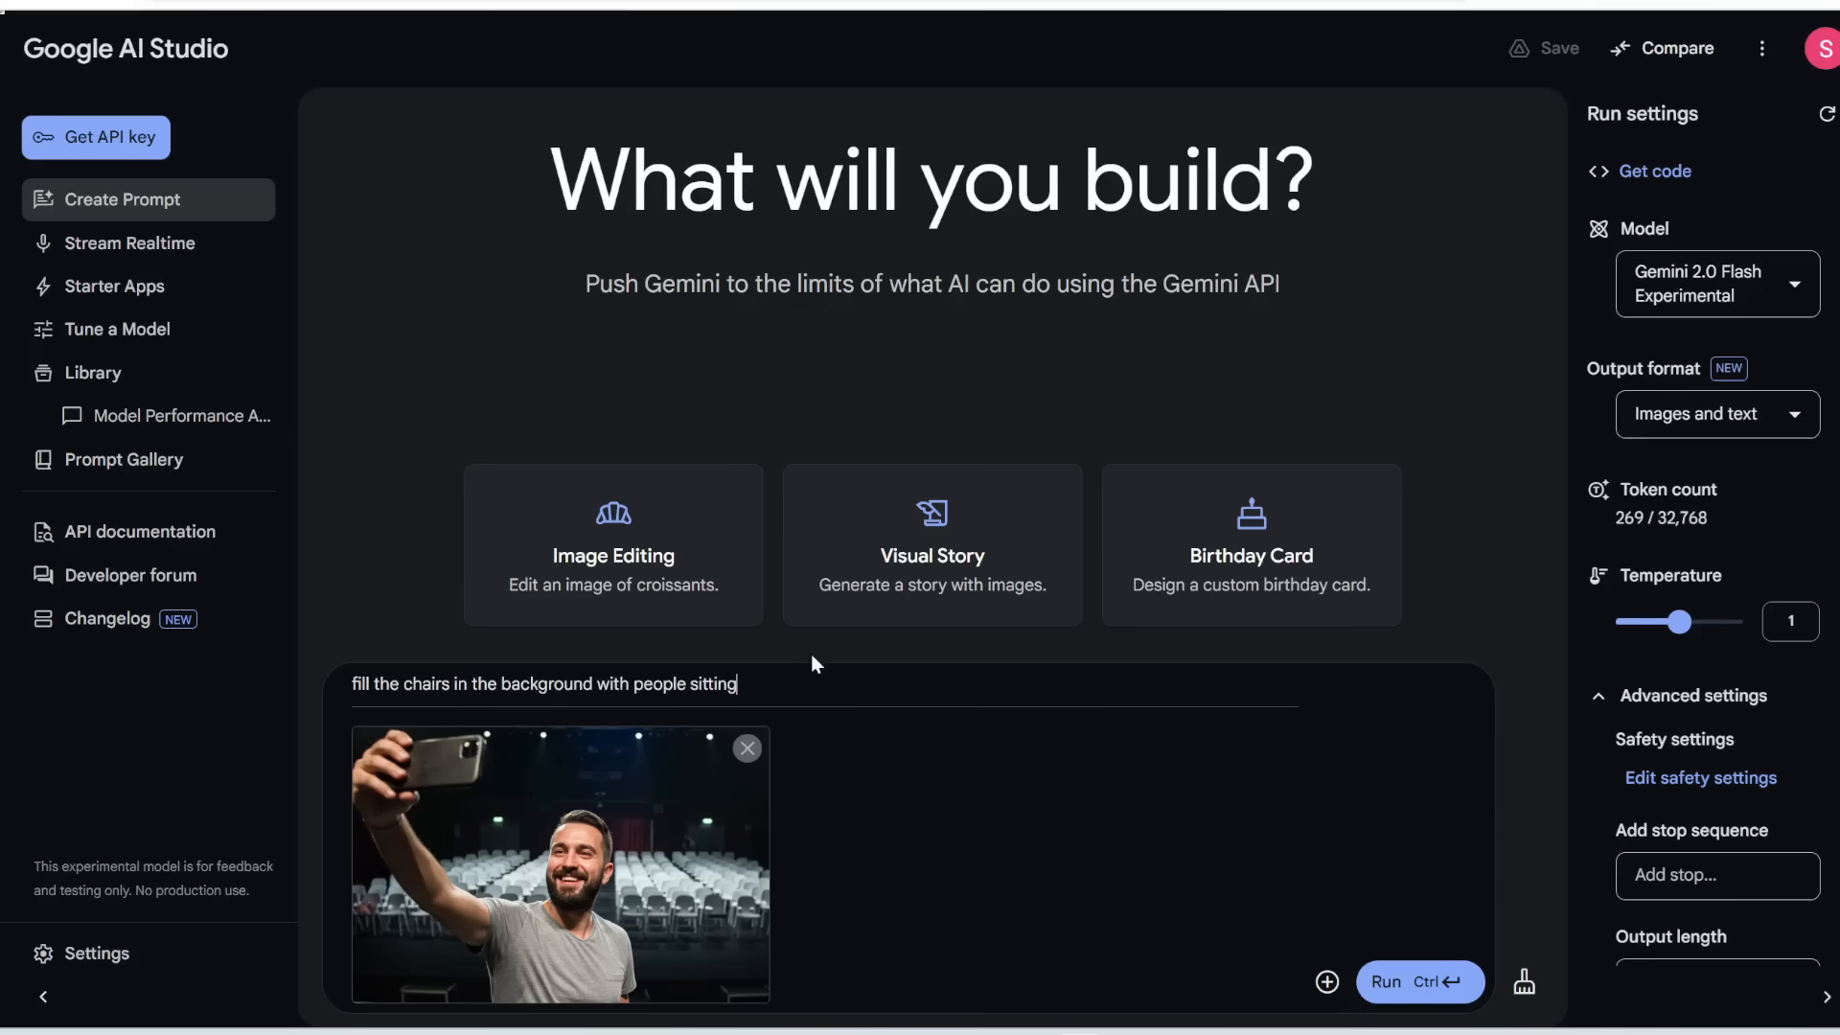
pyautogui.click(1401, 981)
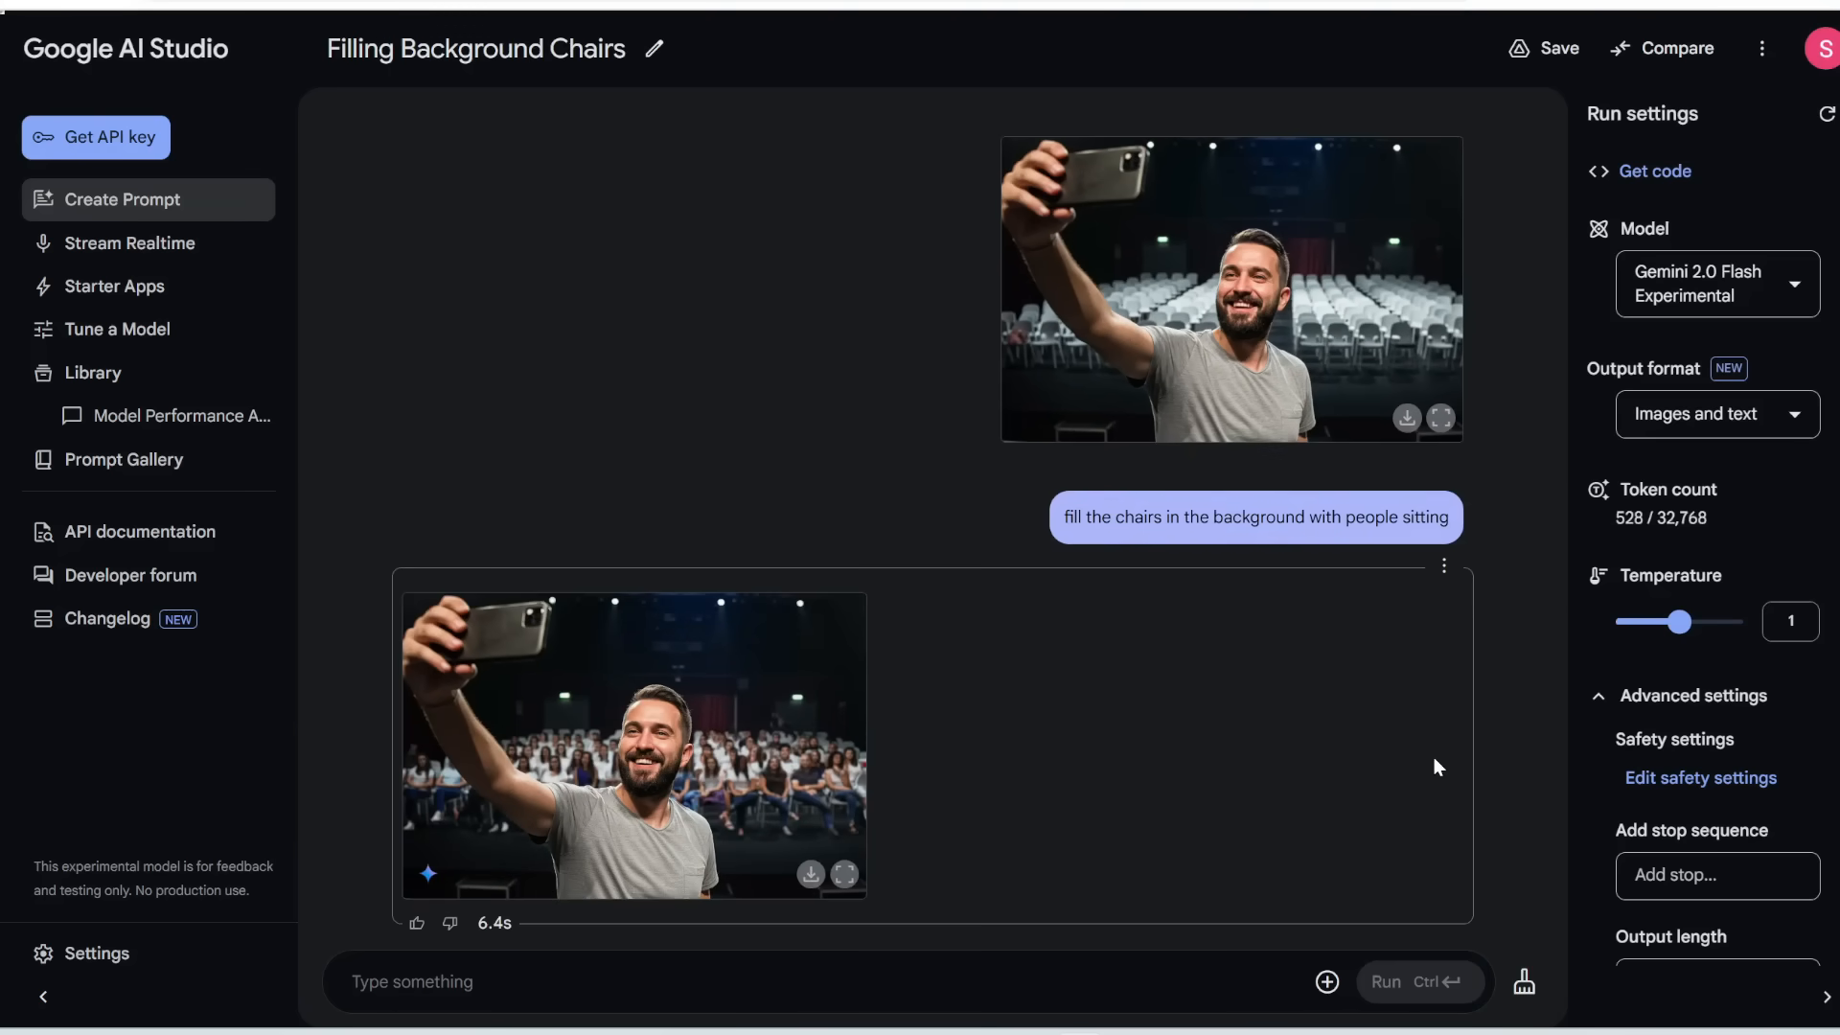
pyautogui.click(844, 874)
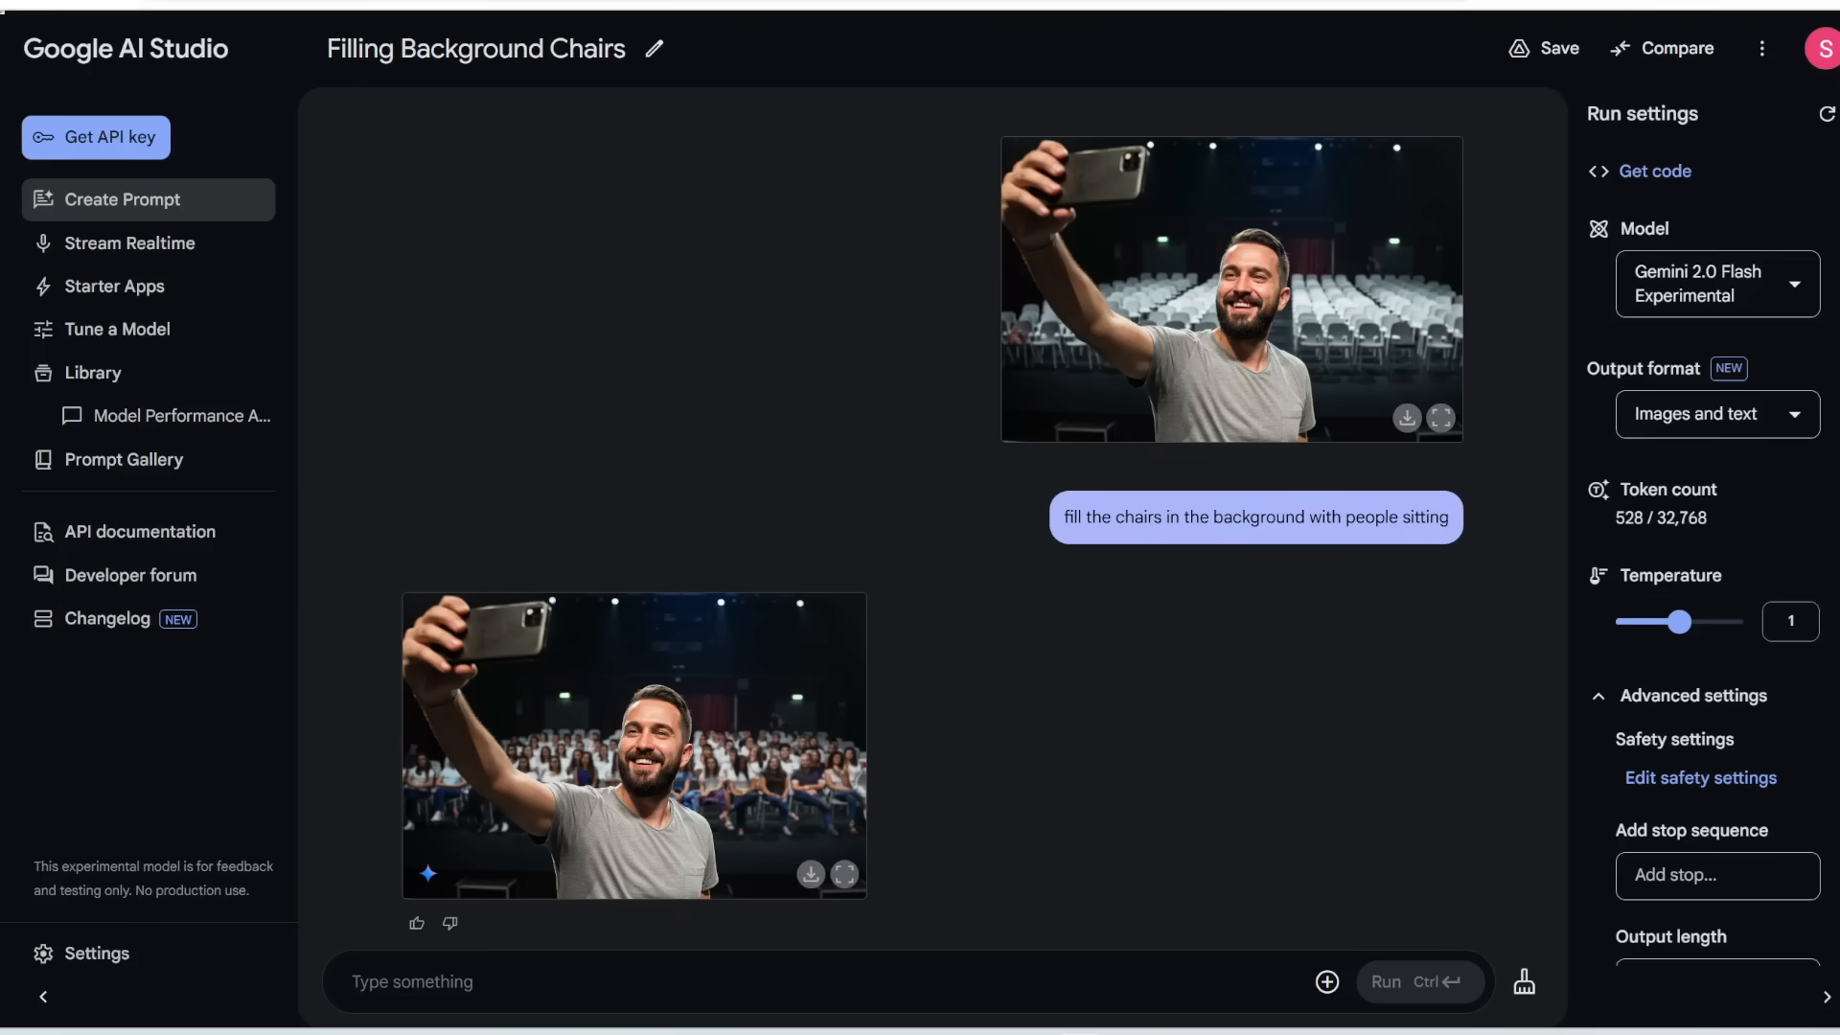
# In a new prompt, generate a realistic teacher photo with chalkboard text "This is an abnormally long sentence which most image generators cannot generate correctly." and enlarge it.
pyautogui.click(135, 203)
pyautogui.write('Make a realistic photo of a teacher in front of a chalkboard with the text: "This is an abnormally long sentence which most image generators cannot generate correctly."')
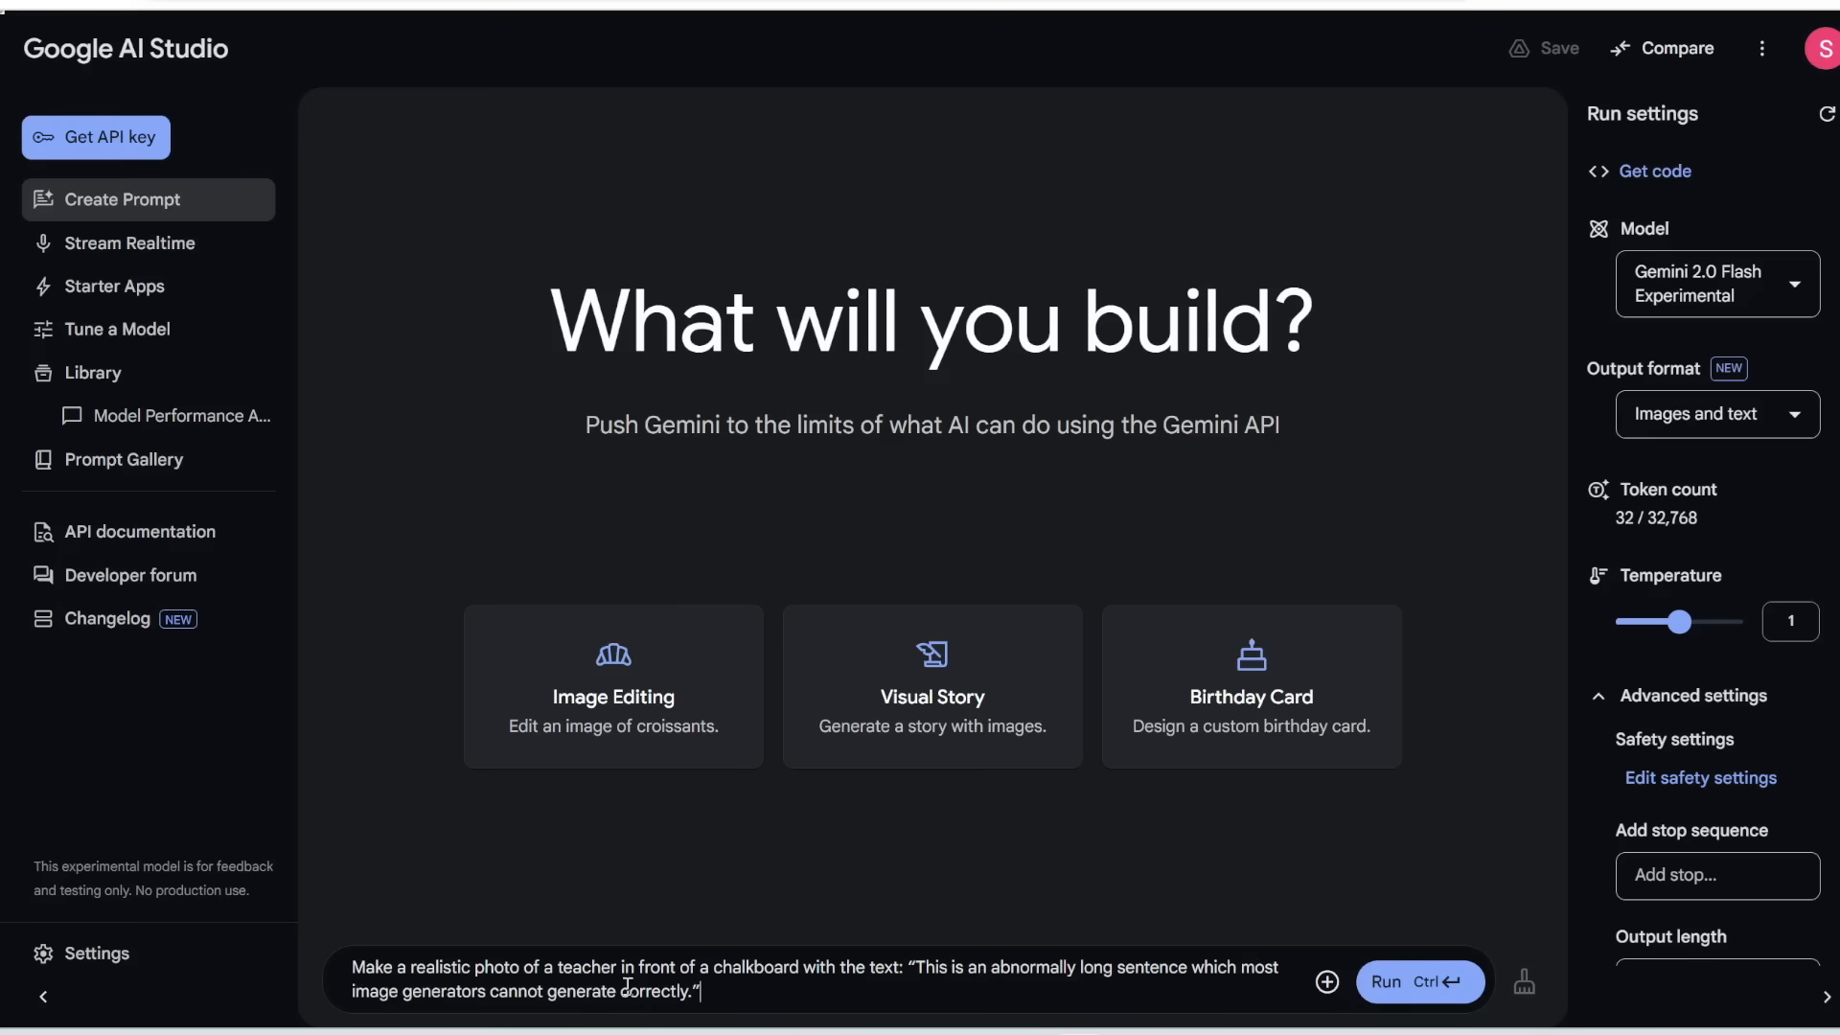
pyautogui.click(1392, 982)
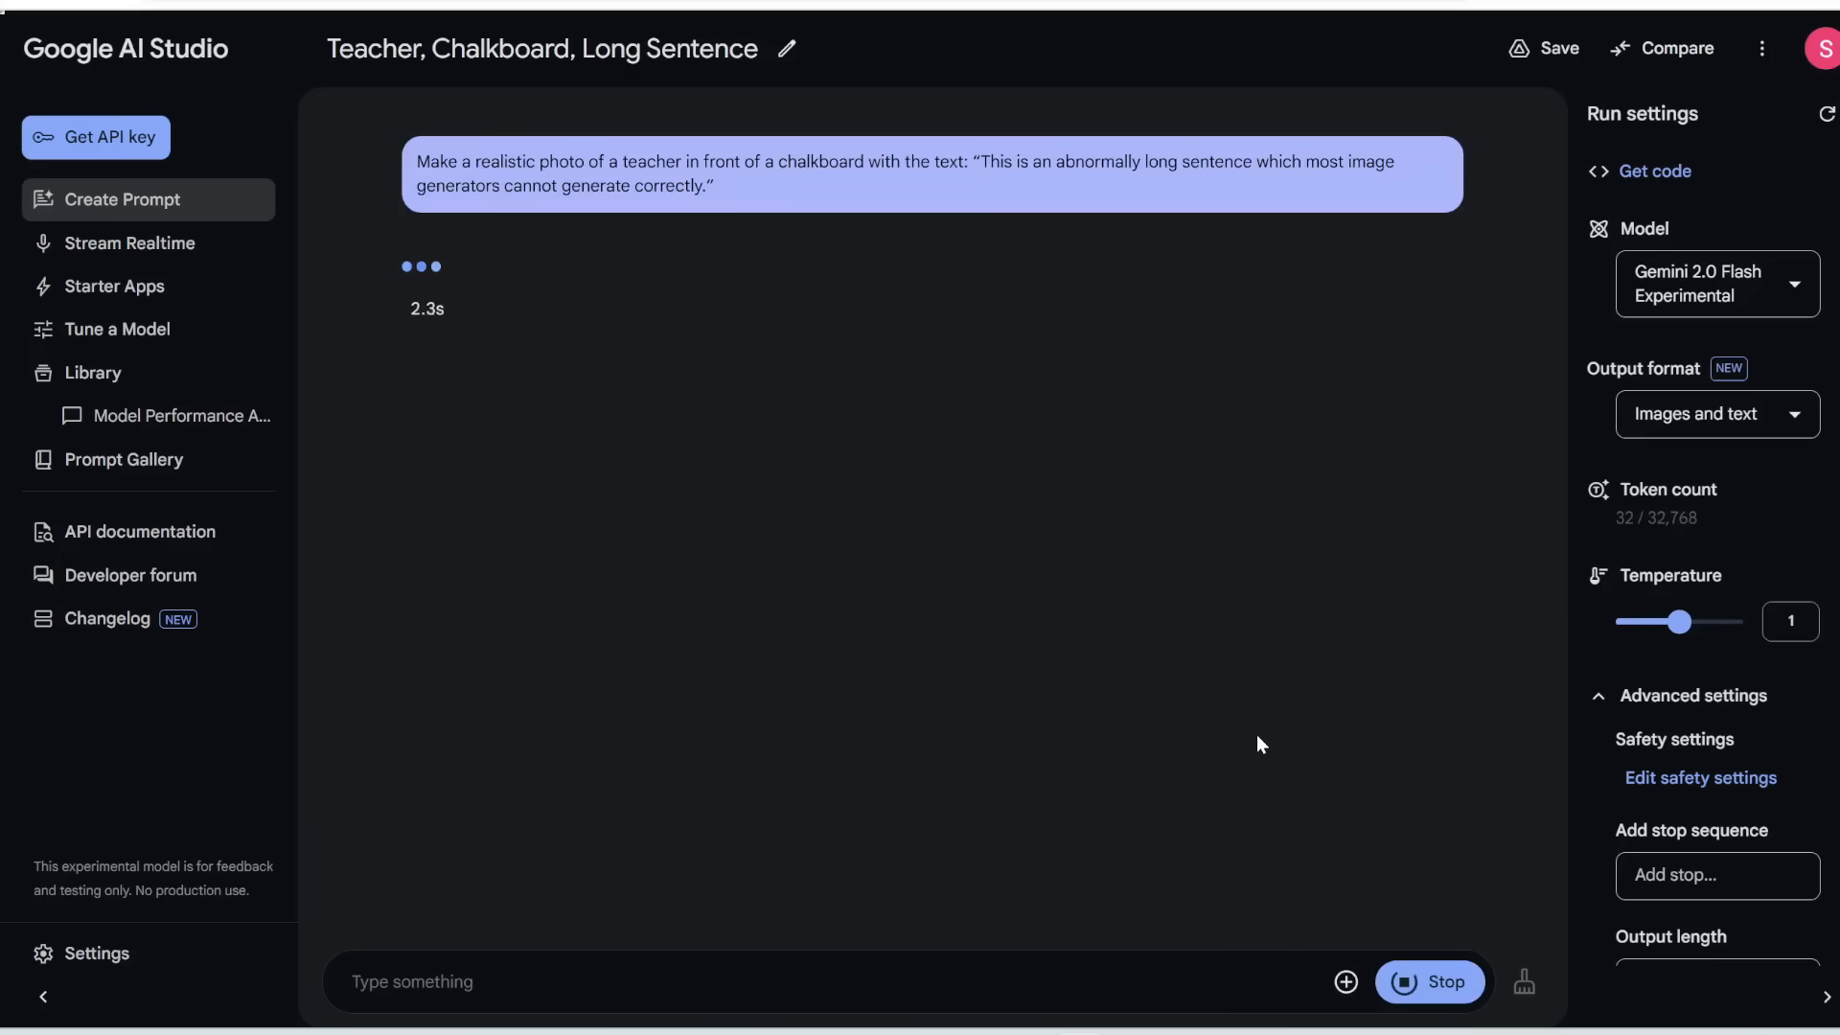
pyautogui.click(800, 547)
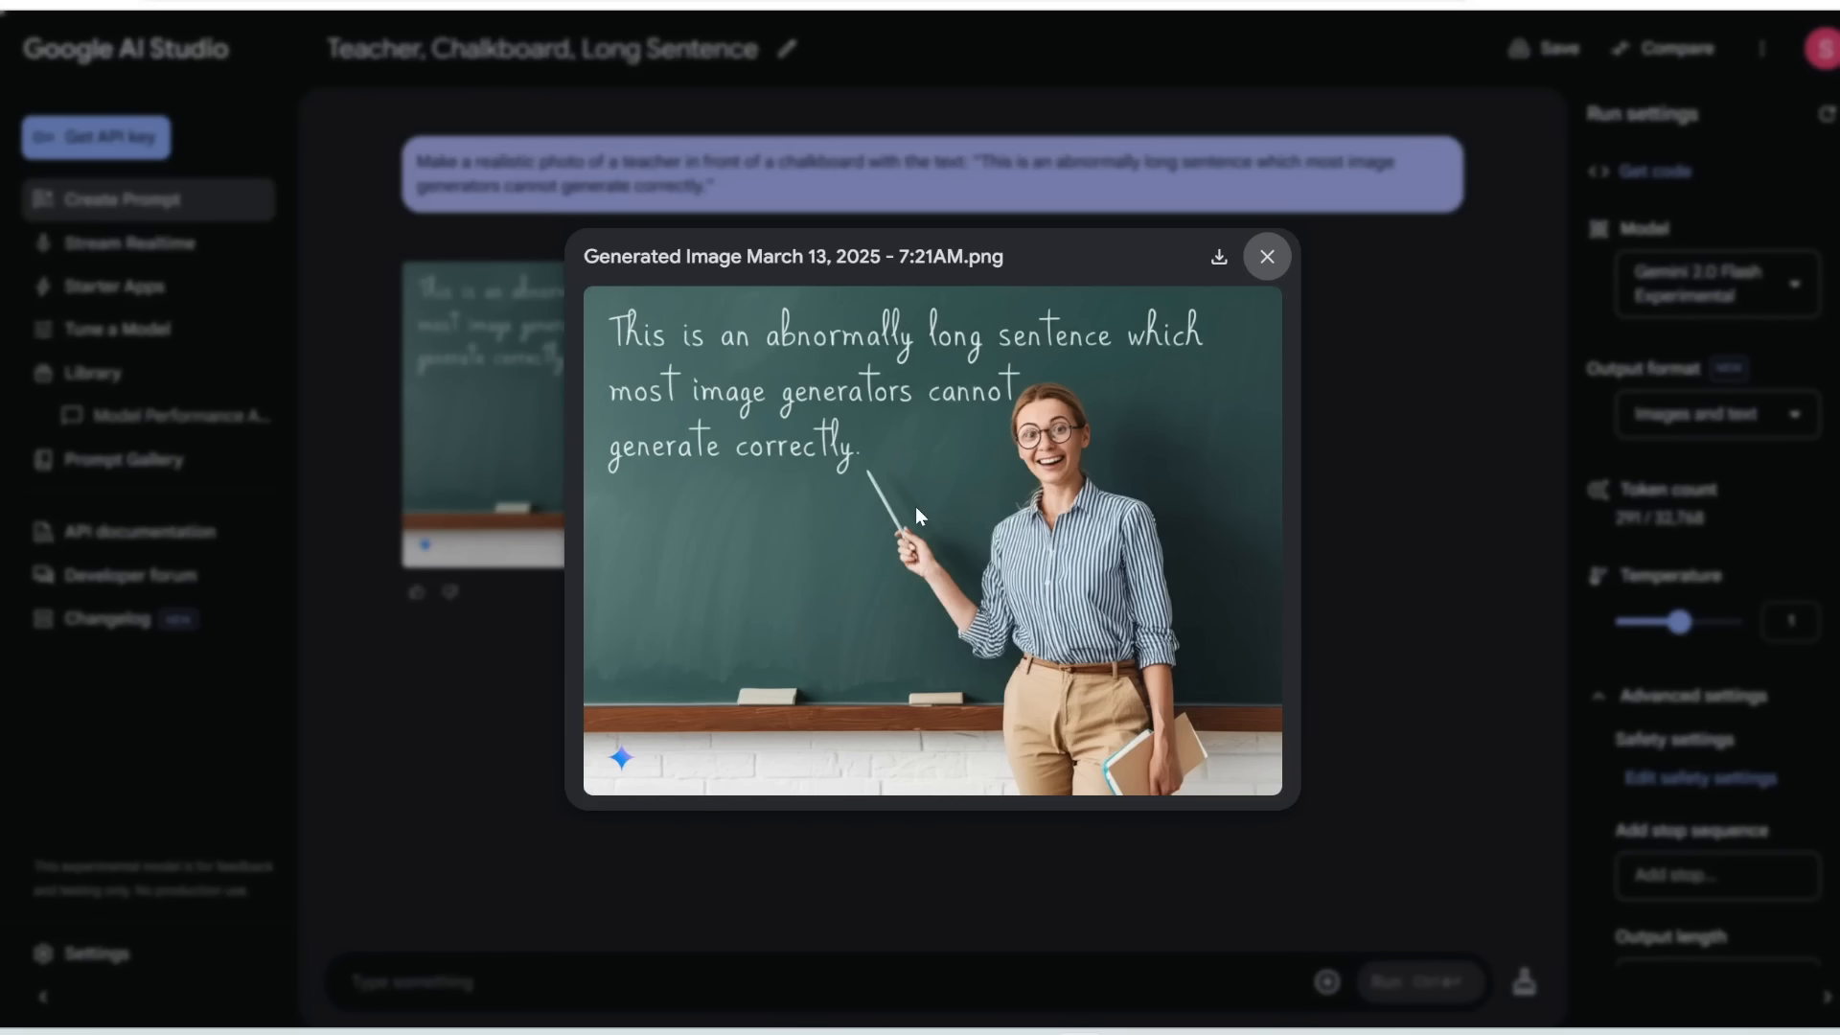
pyautogui.click(562, 603)
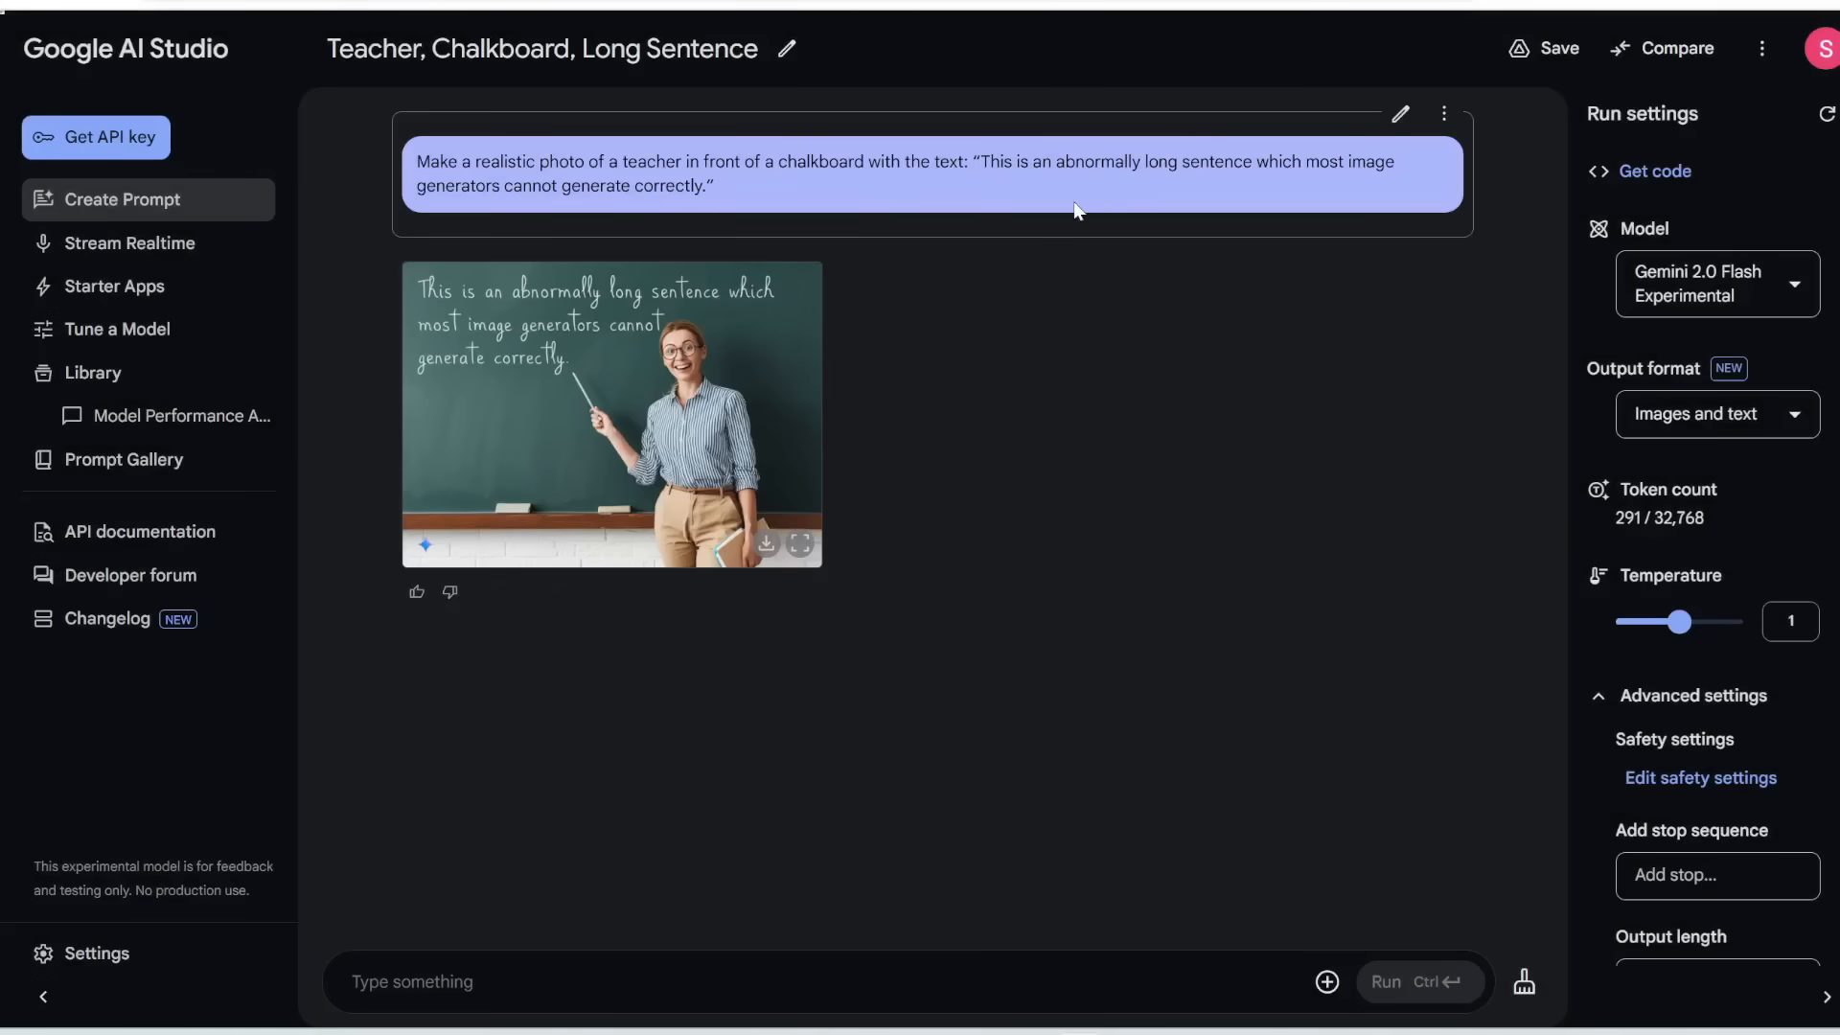
# Run the follow-up prompt "Make a realistic photo of a diary page with the text: “明天天气很好，我们一起去公园吧！”".
pyautogui.click(671, 987)
pyautogui.write('Make a realistic photo of a diary page with the text: "明天天气很好，我们一起去公园吧！"')
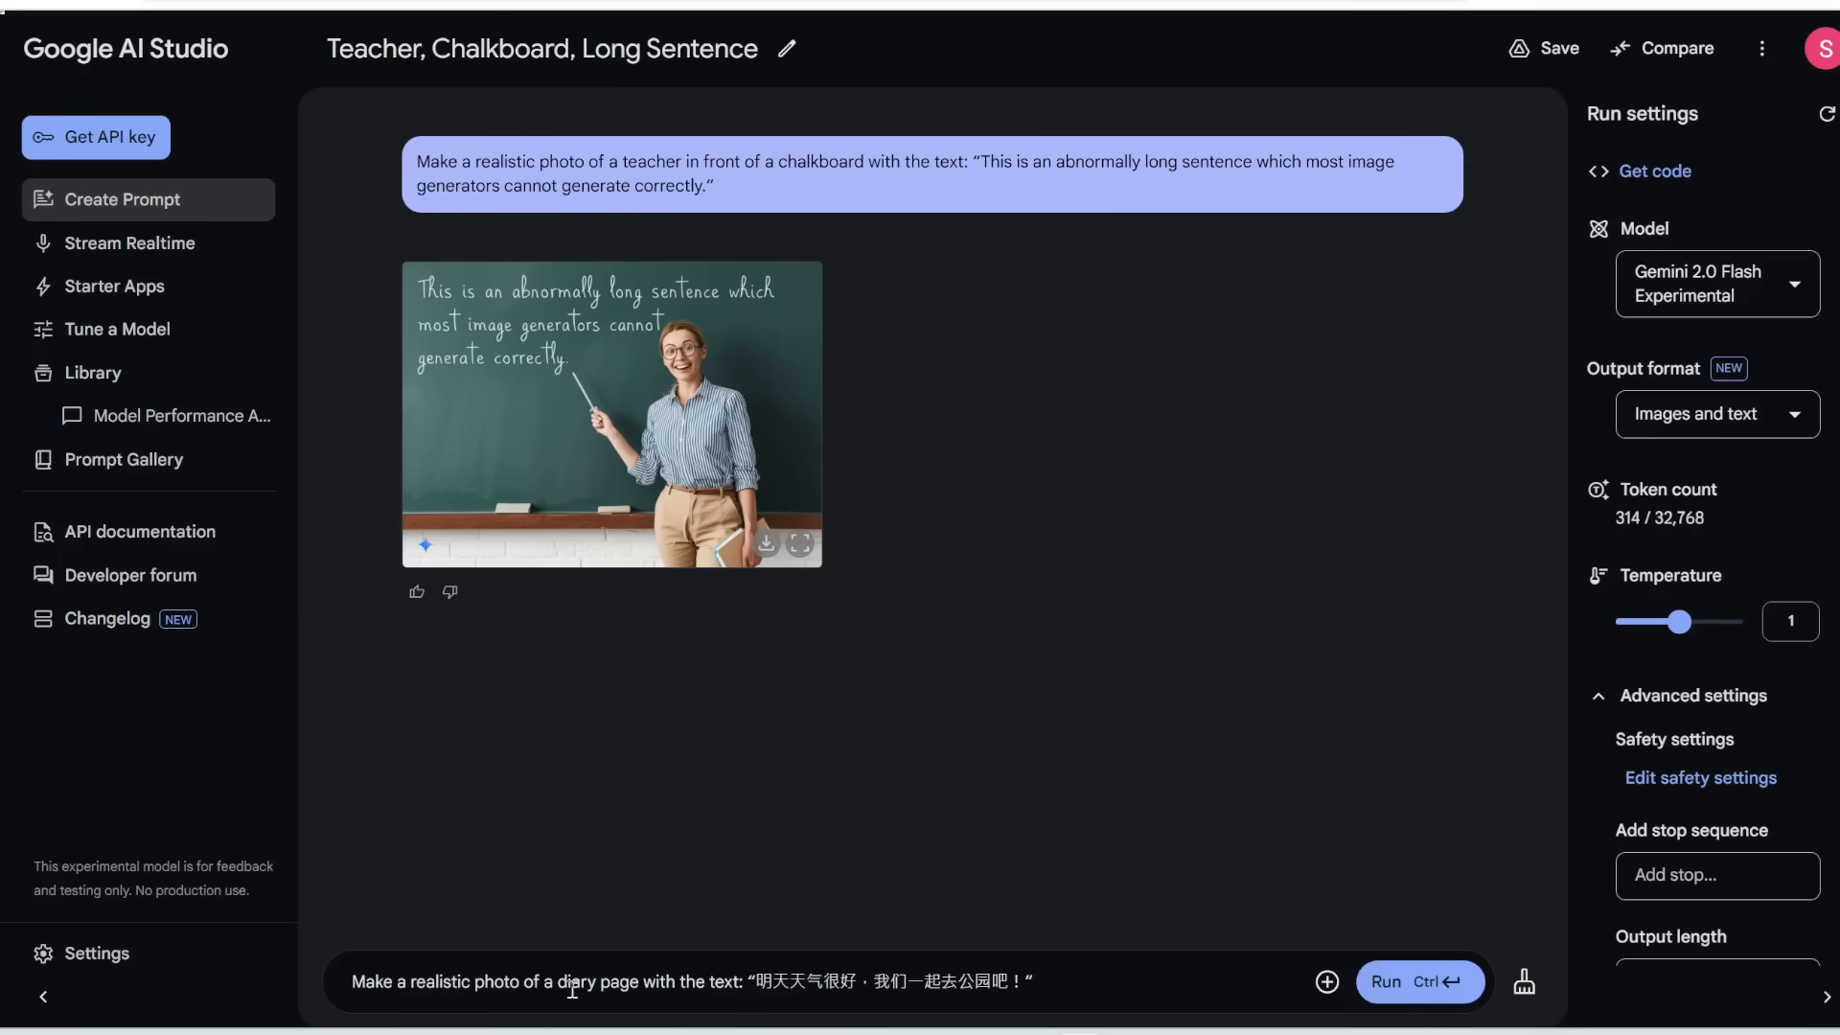
pyautogui.moveTo(756, 985); pyautogui.dragTo(1023, 984)
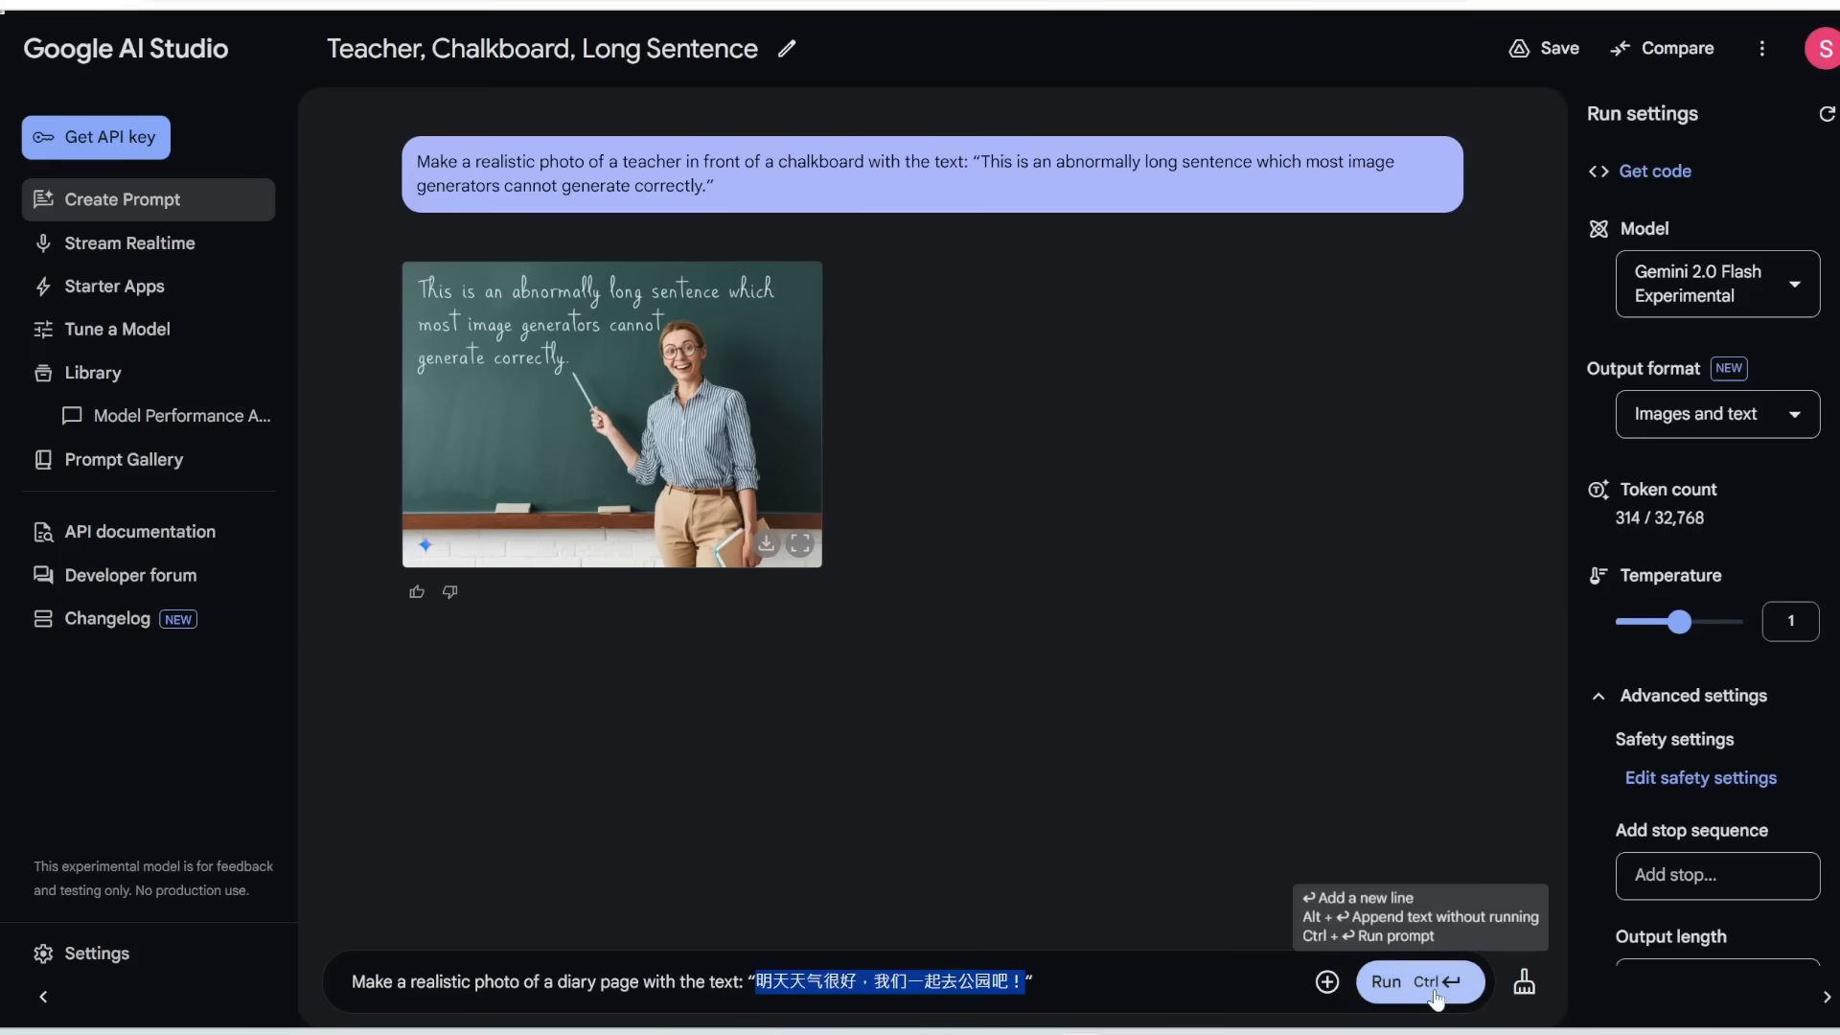
pyautogui.click(1428, 997)
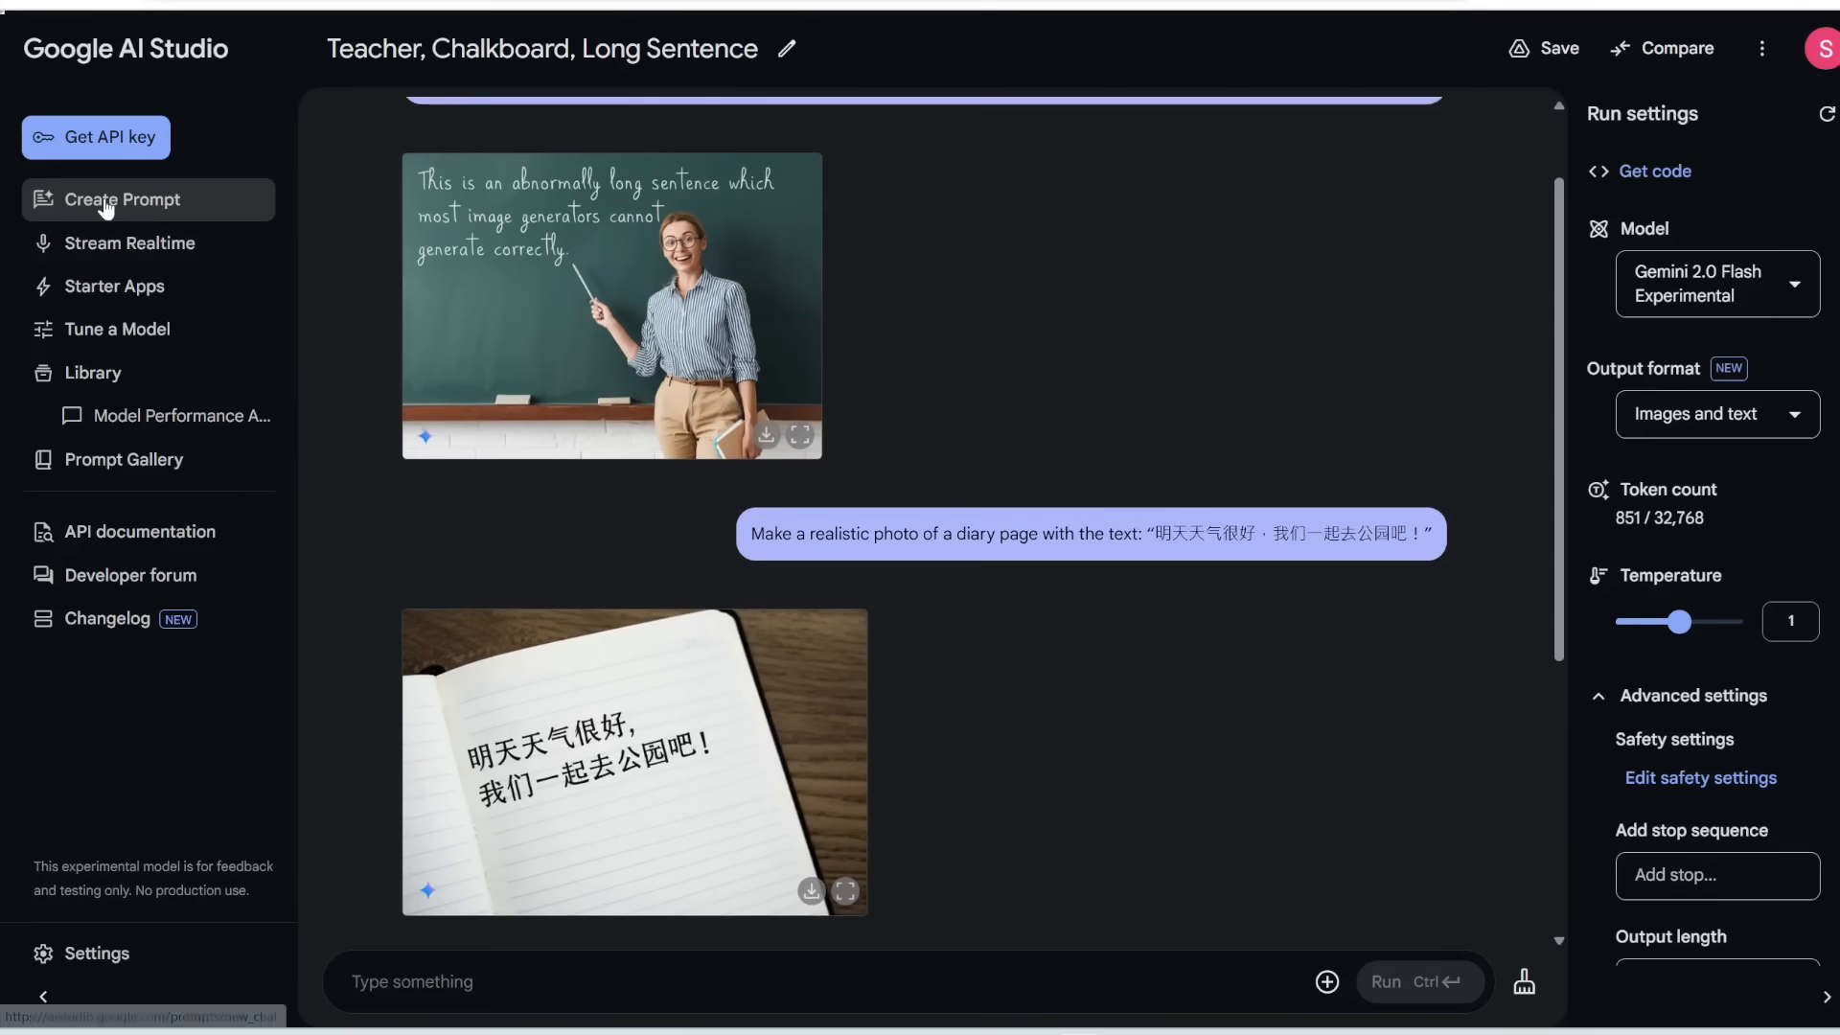
# In a new prompt, generate a wedding invitation card with the couple's names, "March 30, 2025", "You’re invited!" and "RSVP here!", and view it at full size.
pyautogui.click(105, 203)
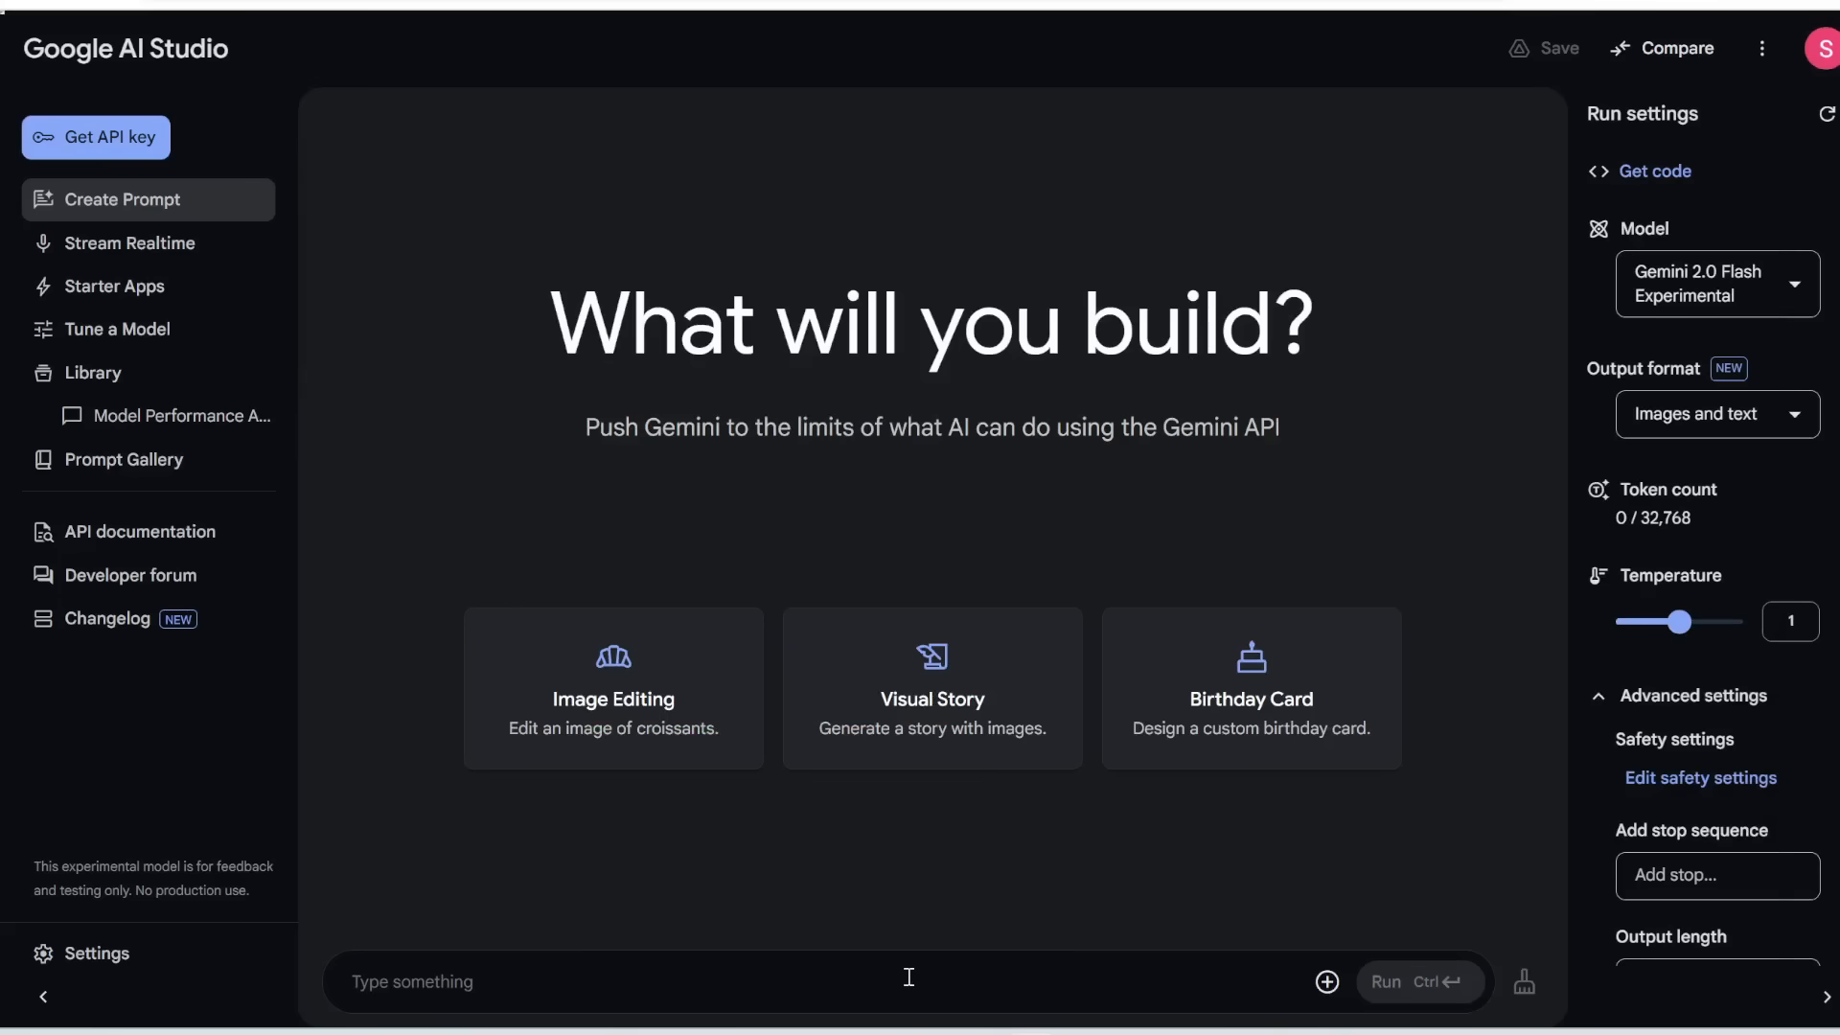
pyautogui.write('Make an invitation card design for a wedding. Jack & Jill, March 30, 2025. You’re invited! RSVP here!')
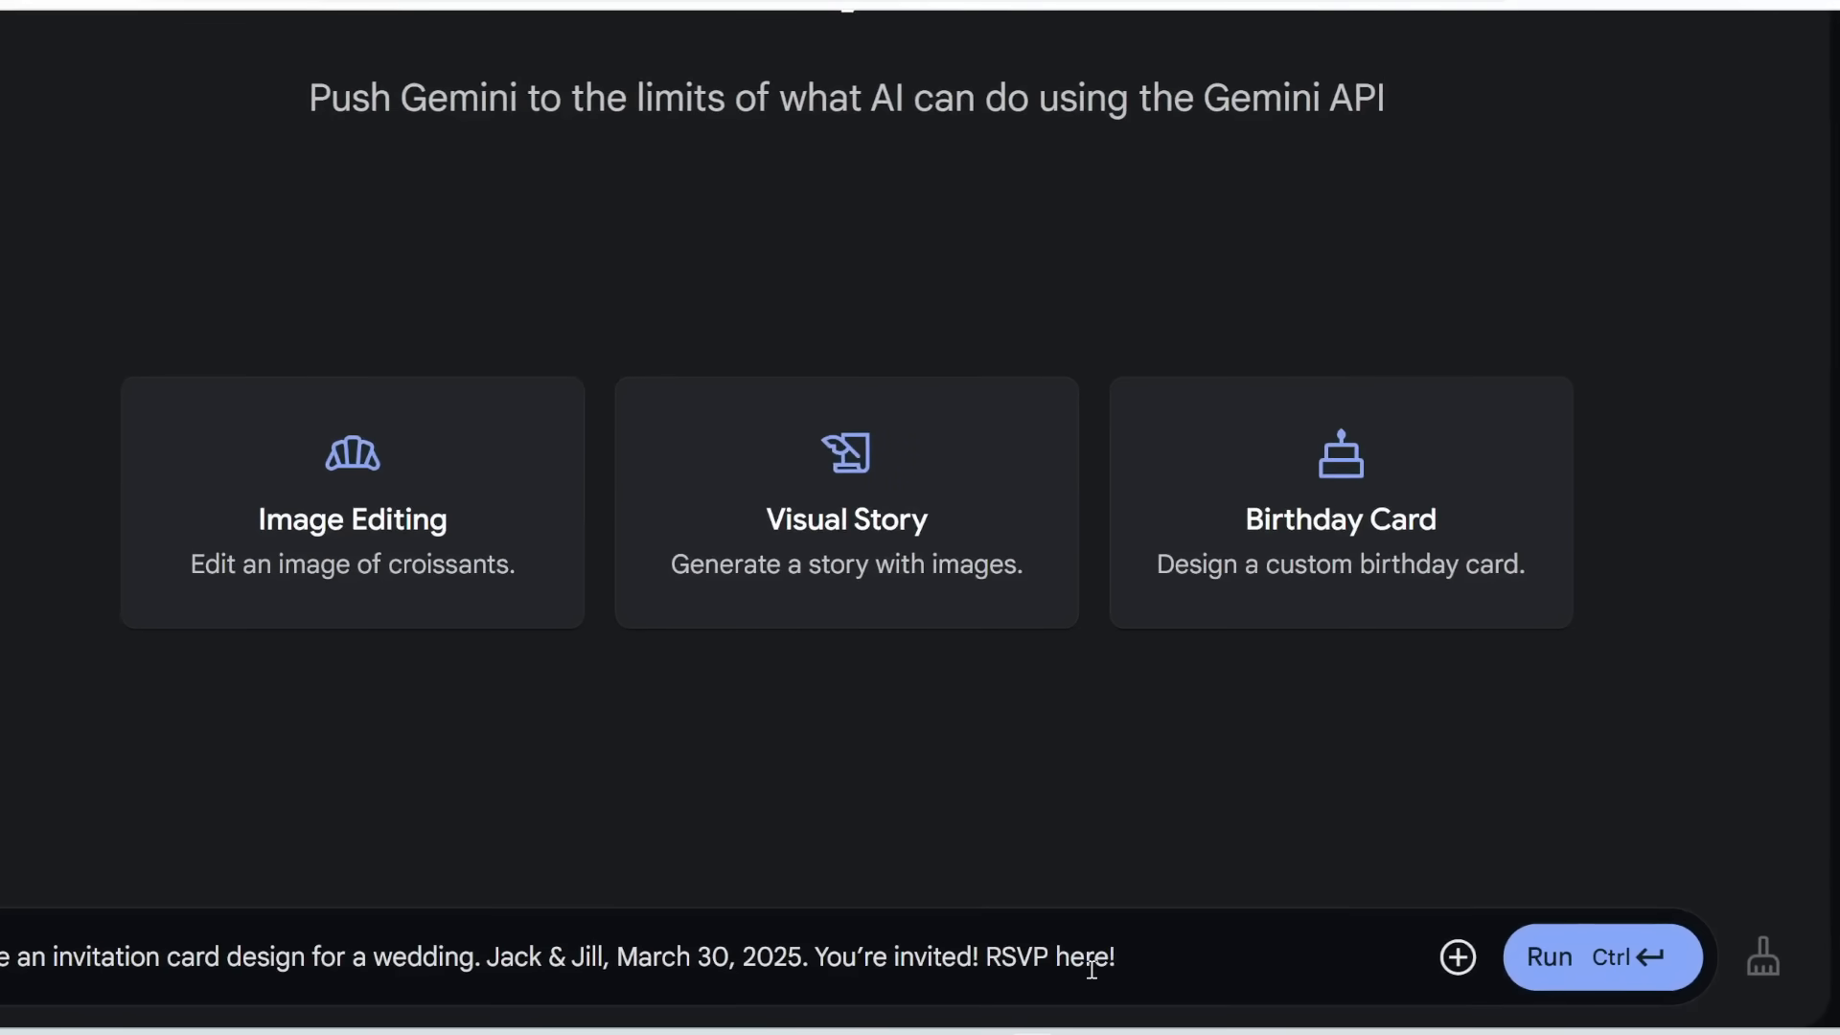
pyautogui.click(1602, 957)
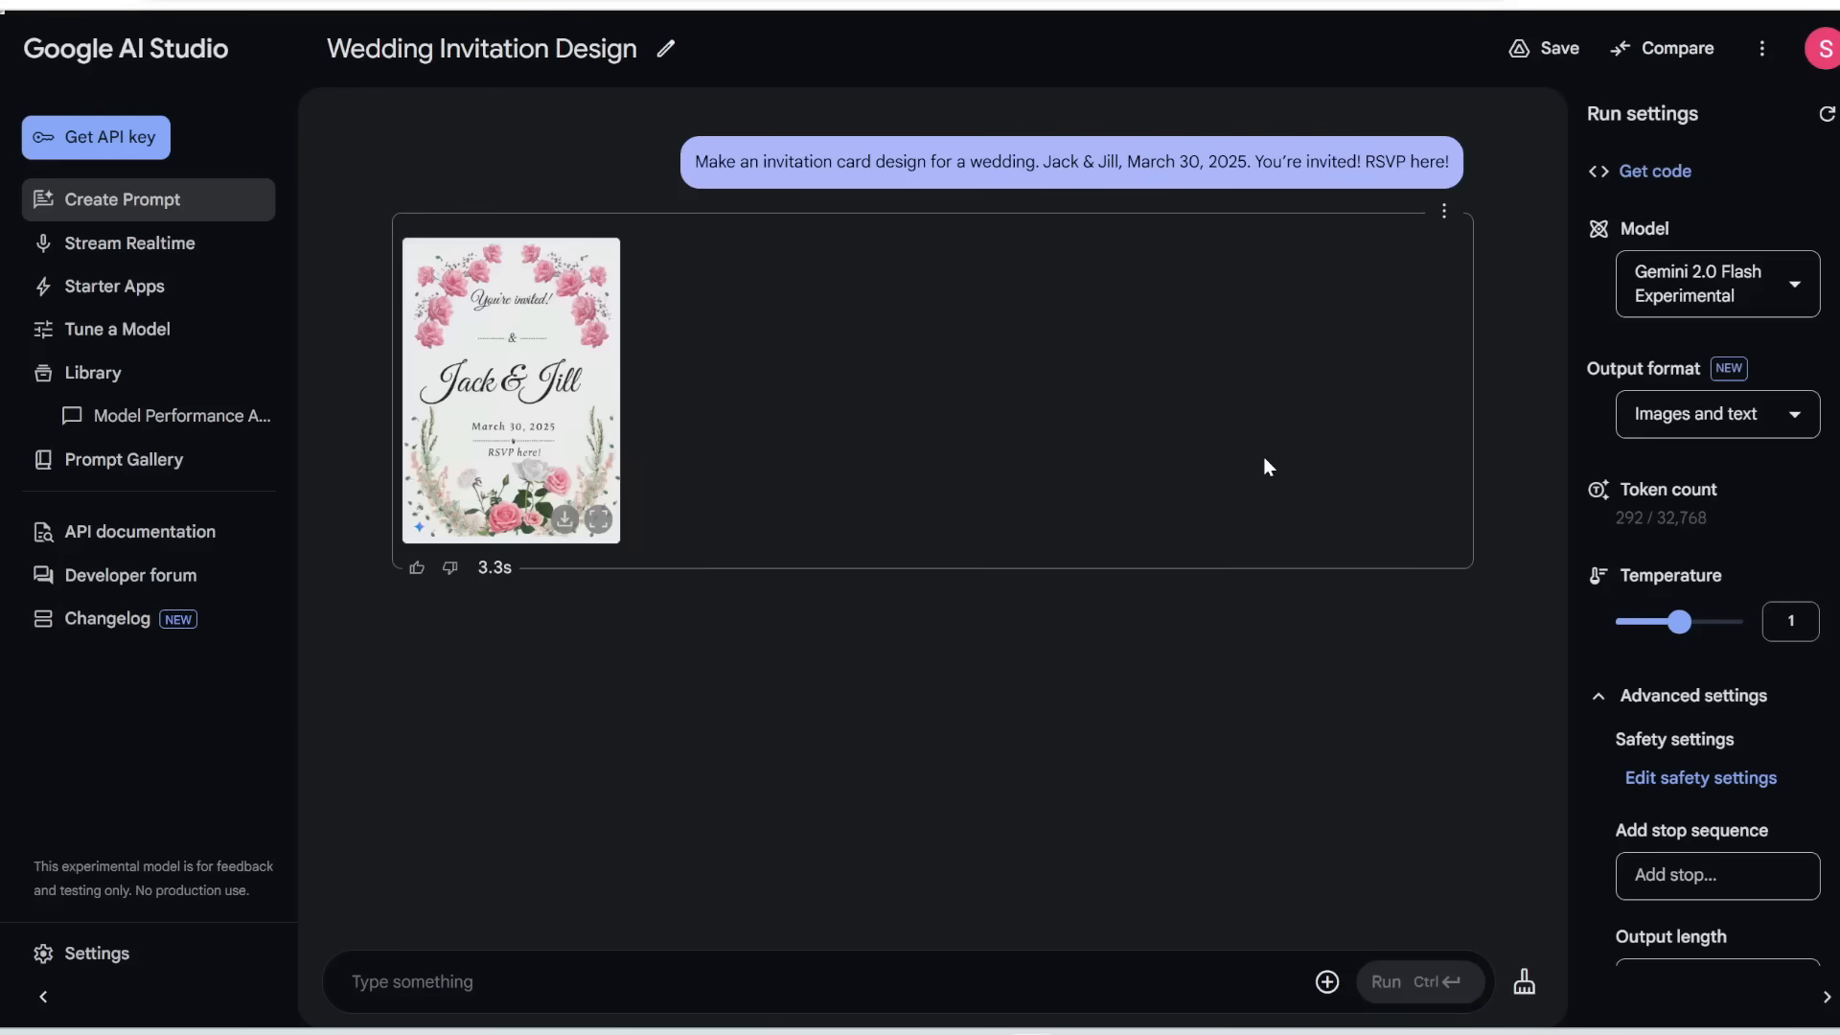
pyautogui.click(598, 520)
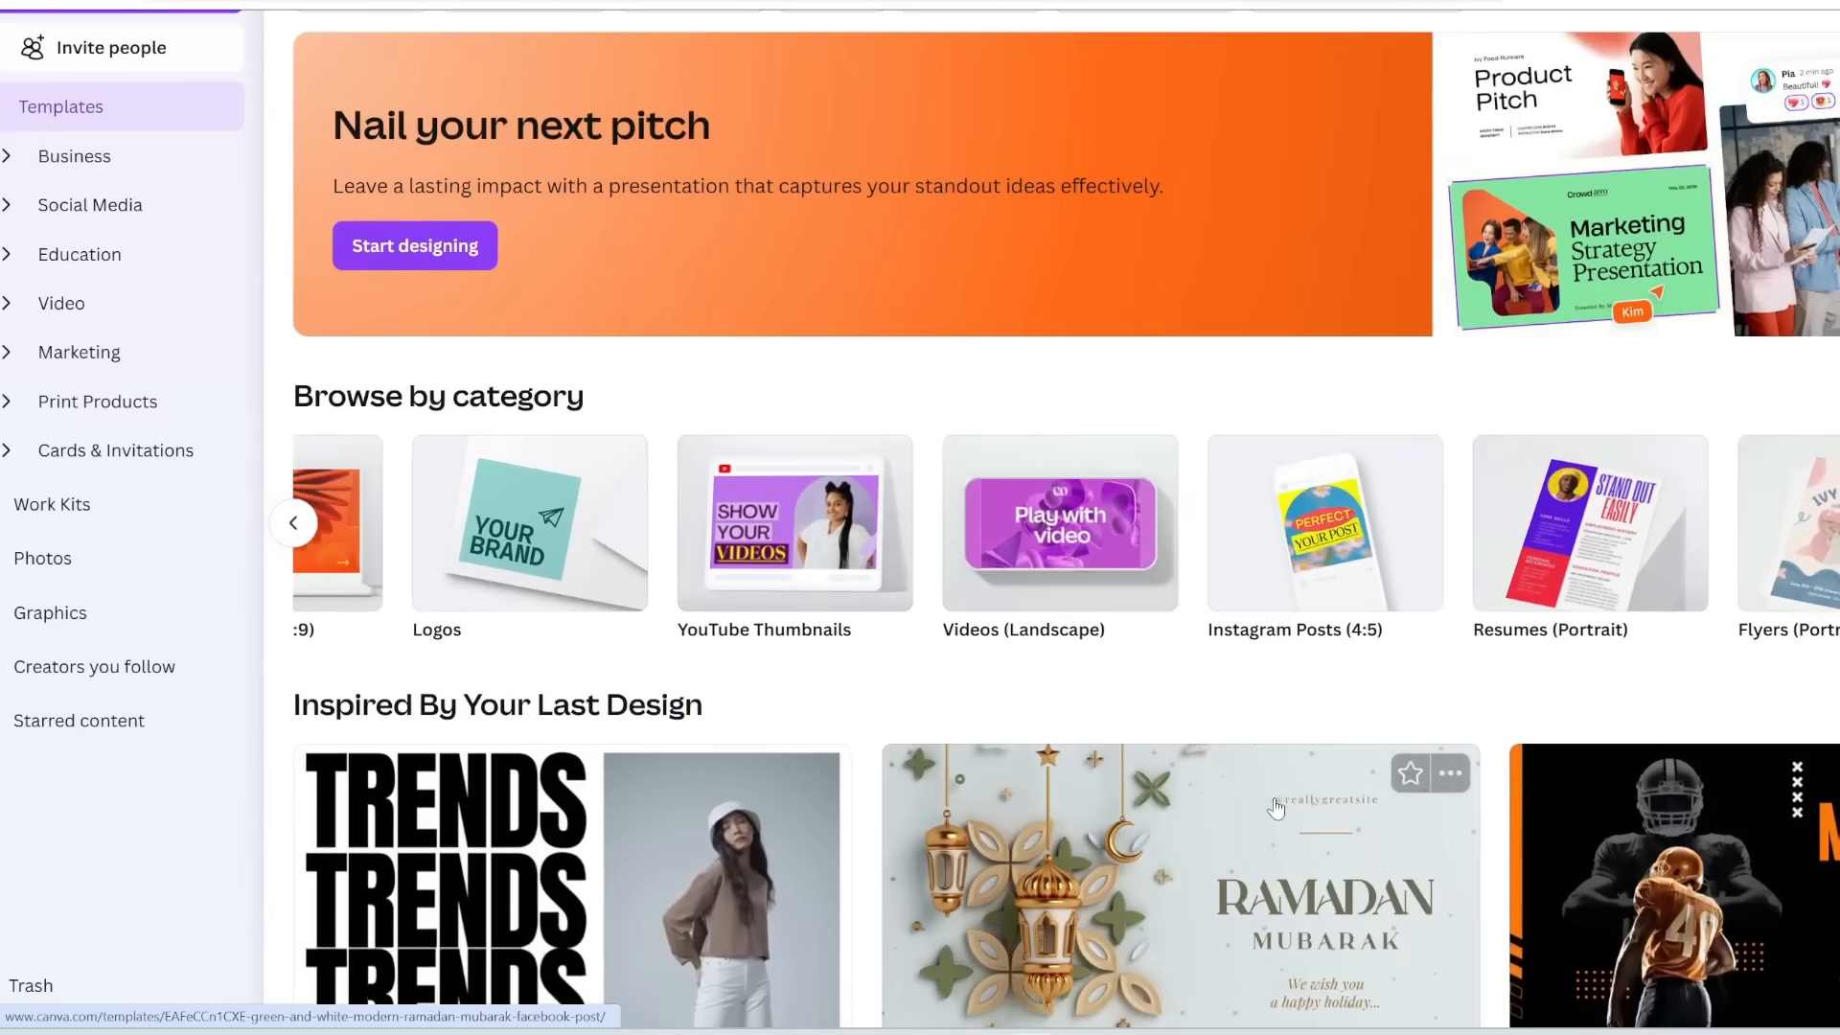
# Switch to Canva and browse its design templates for comparison.
pyautogui.scroll(-3, 1276, 808)
pyautogui.scroll(-7, 1275, 808)
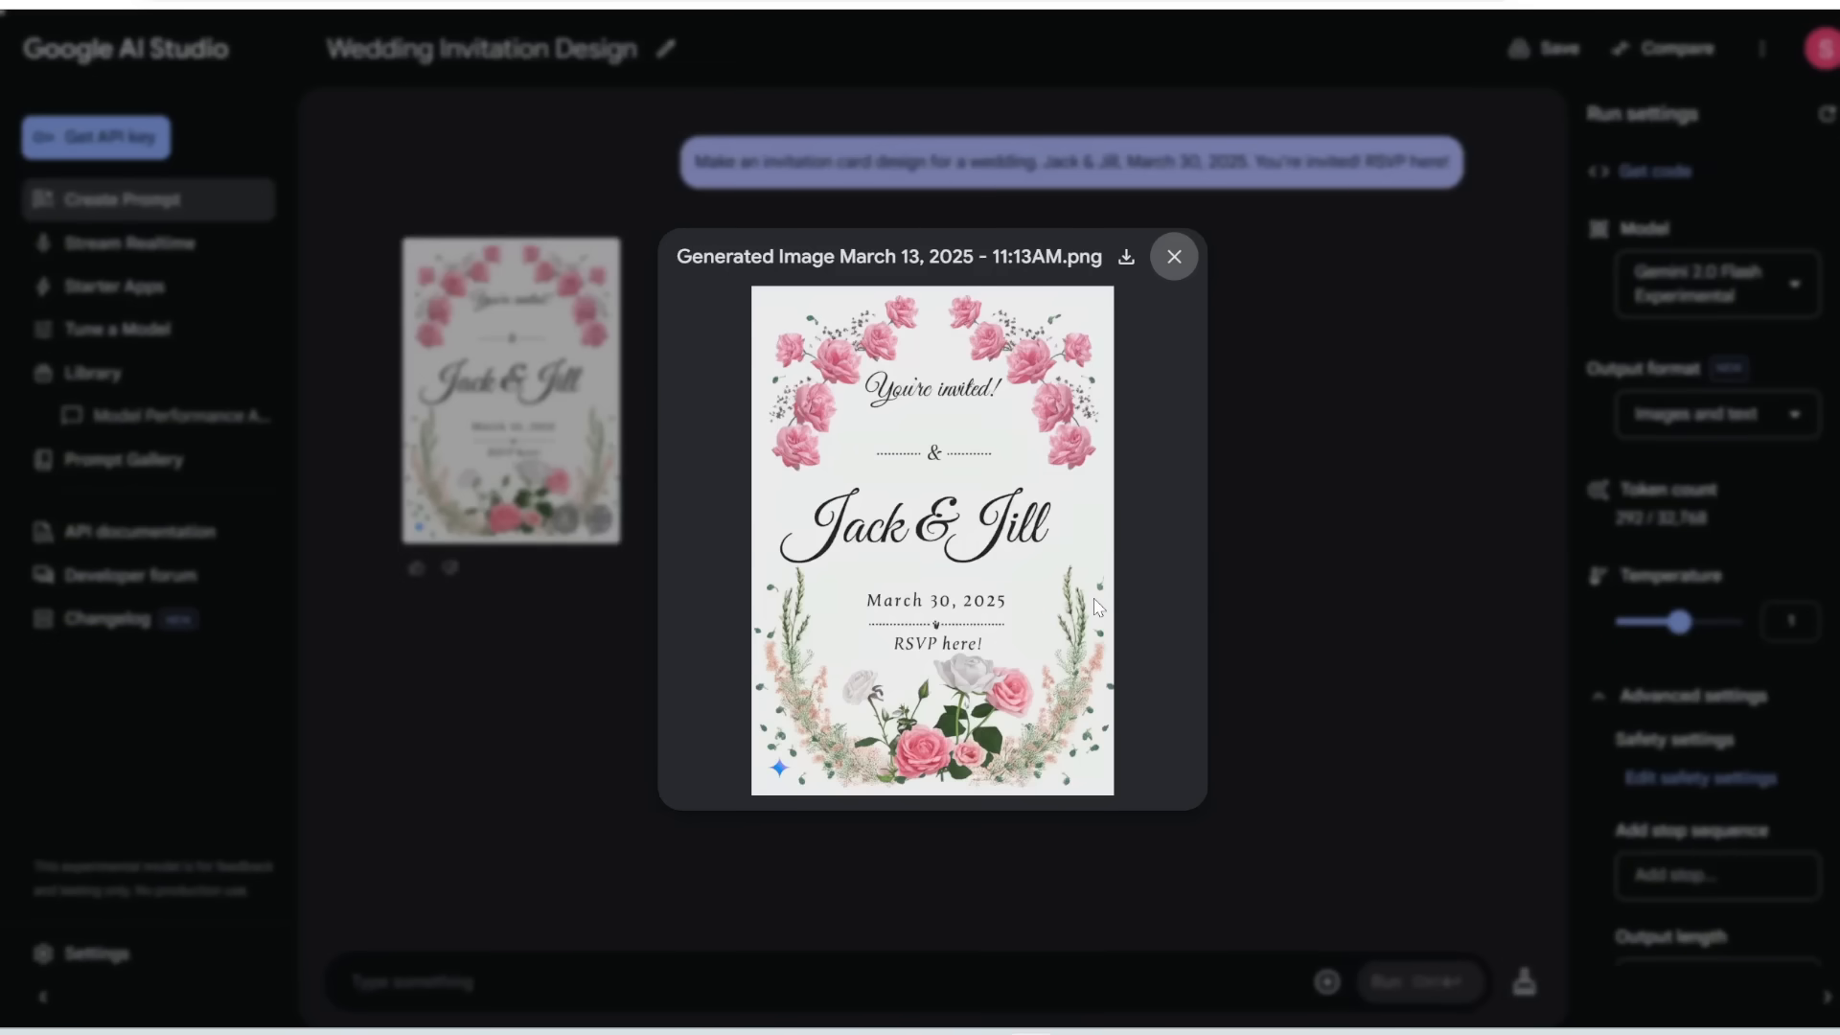
# In a new Google AI Studio prompt, run "Give me a recipe on how to make blueberry muffins. Include images at each step.".
pyautogui.click(100, 201)
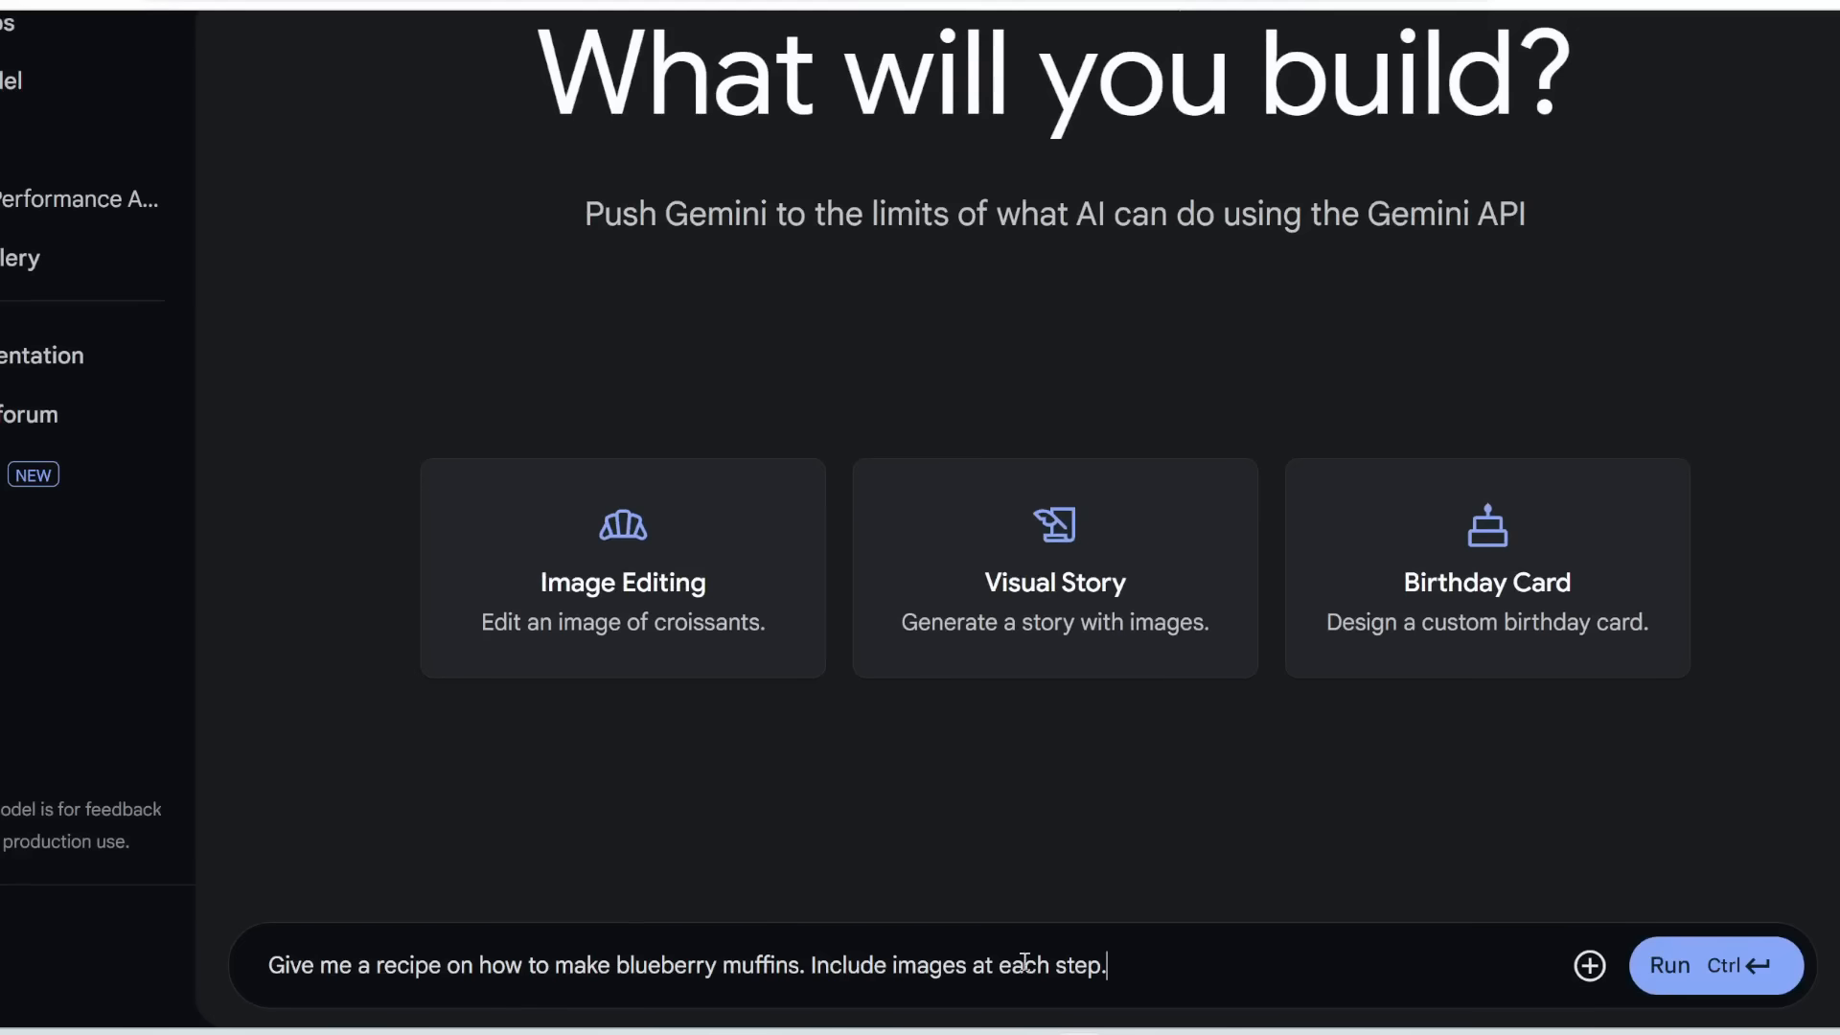
pyautogui.click(1669, 965)
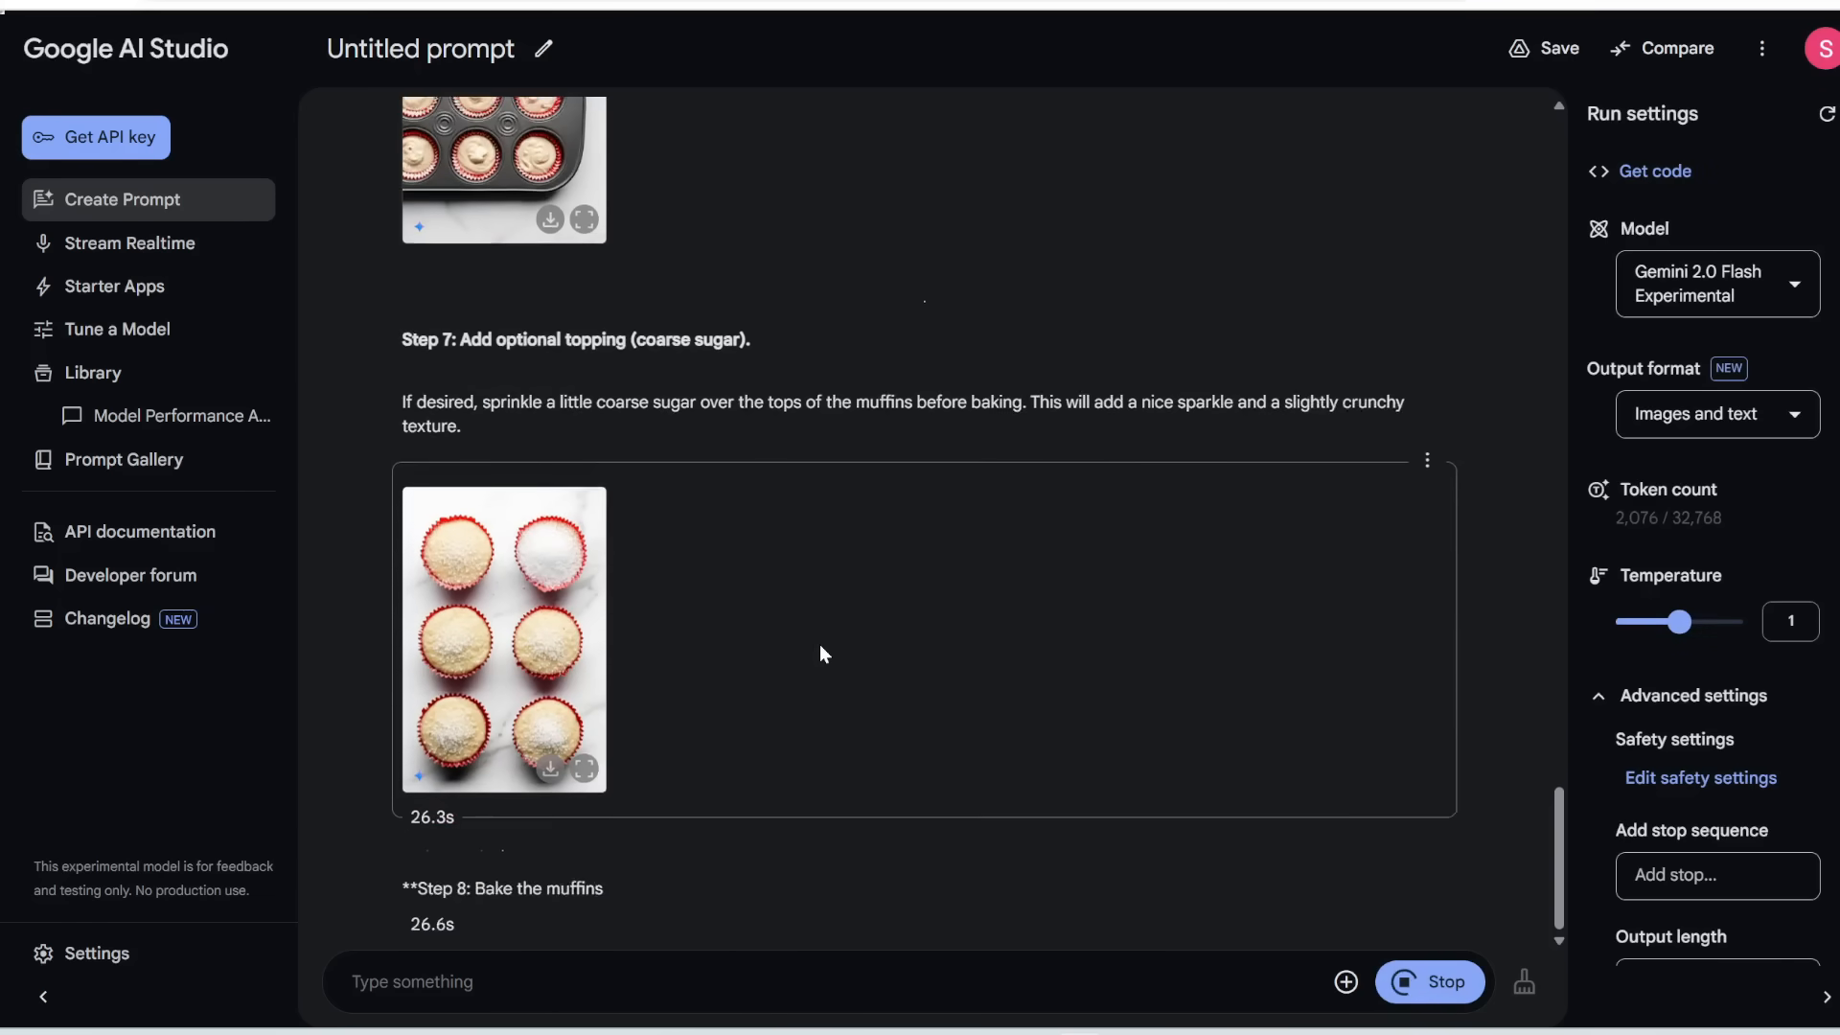
# Review the ingredients and equipment lists at the start of the generated blueberry muffin recipe.
pyautogui.scroll(15, 852, 573)
pyautogui.scroll(15, 852, 573)
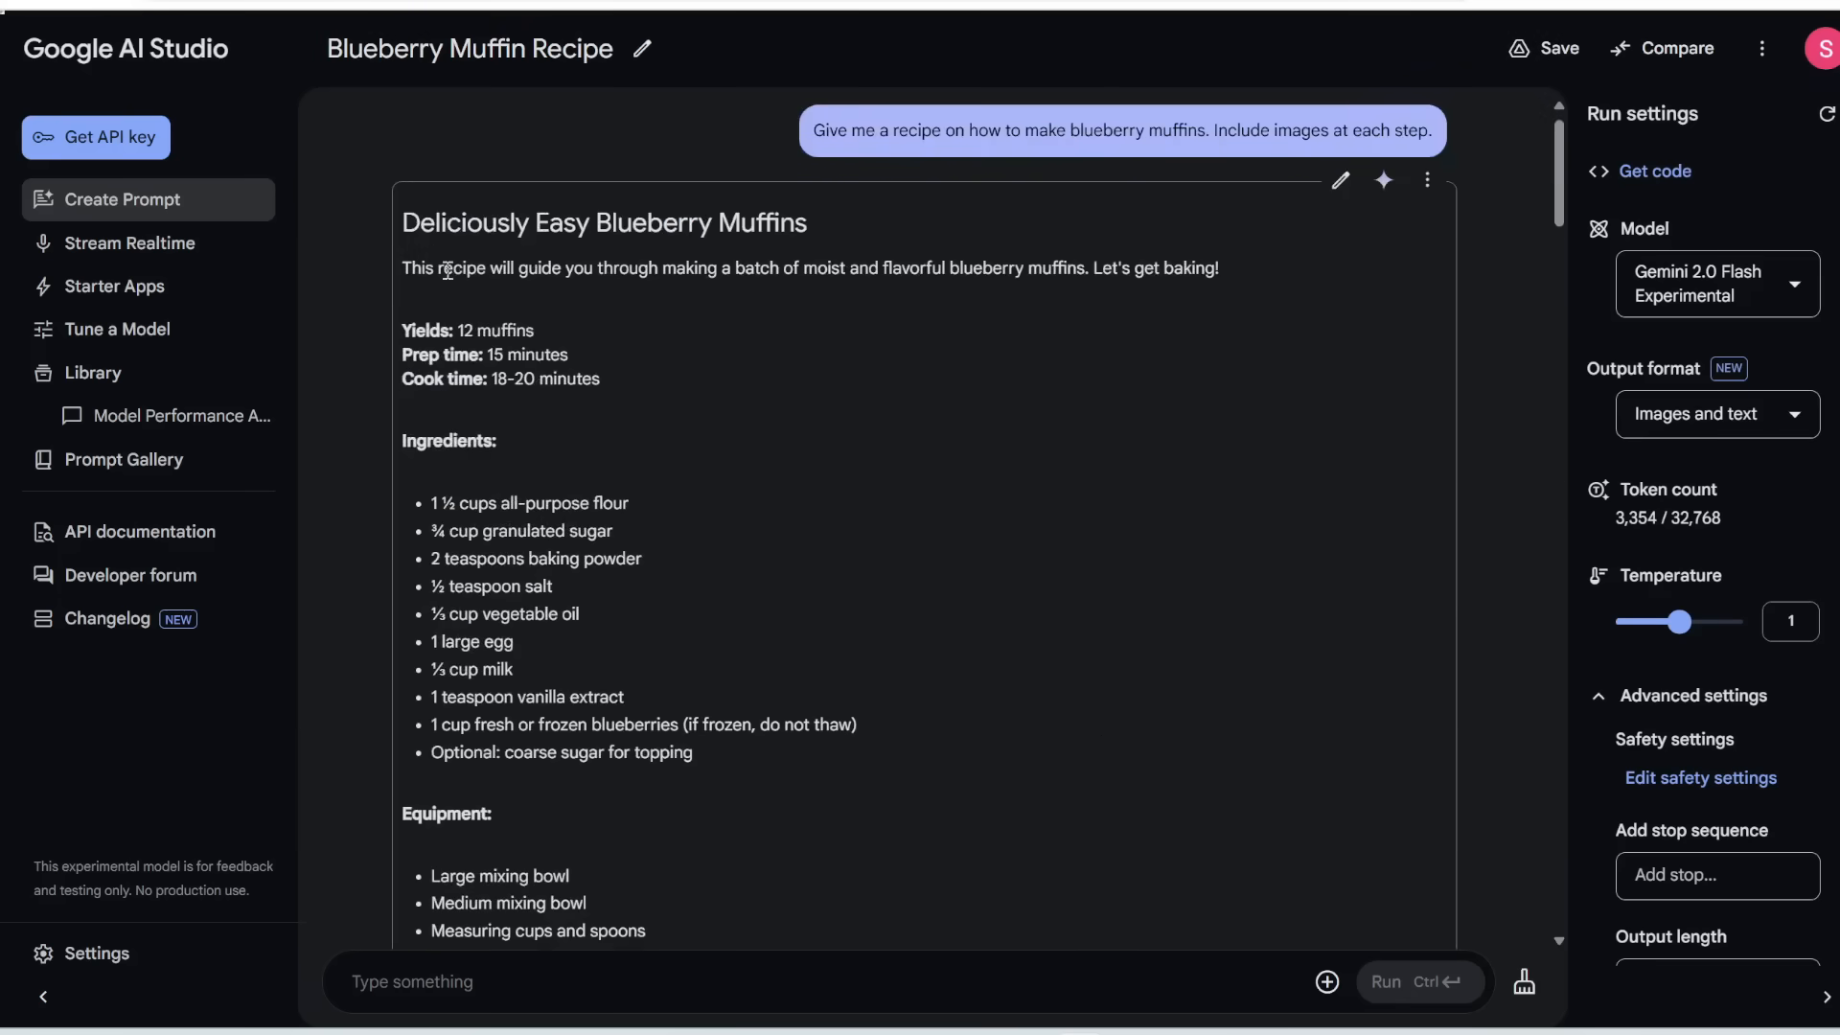
pyautogui.scroll(-2, 431, 447)
pyautogui.moveTo(403, 259); pyautogui.dragTo(763, 576)
pyautogui.scroll(-2, 764, 573)
pyautogui.moveTo(403, 428); pyautogui.dragTo(792, 695)
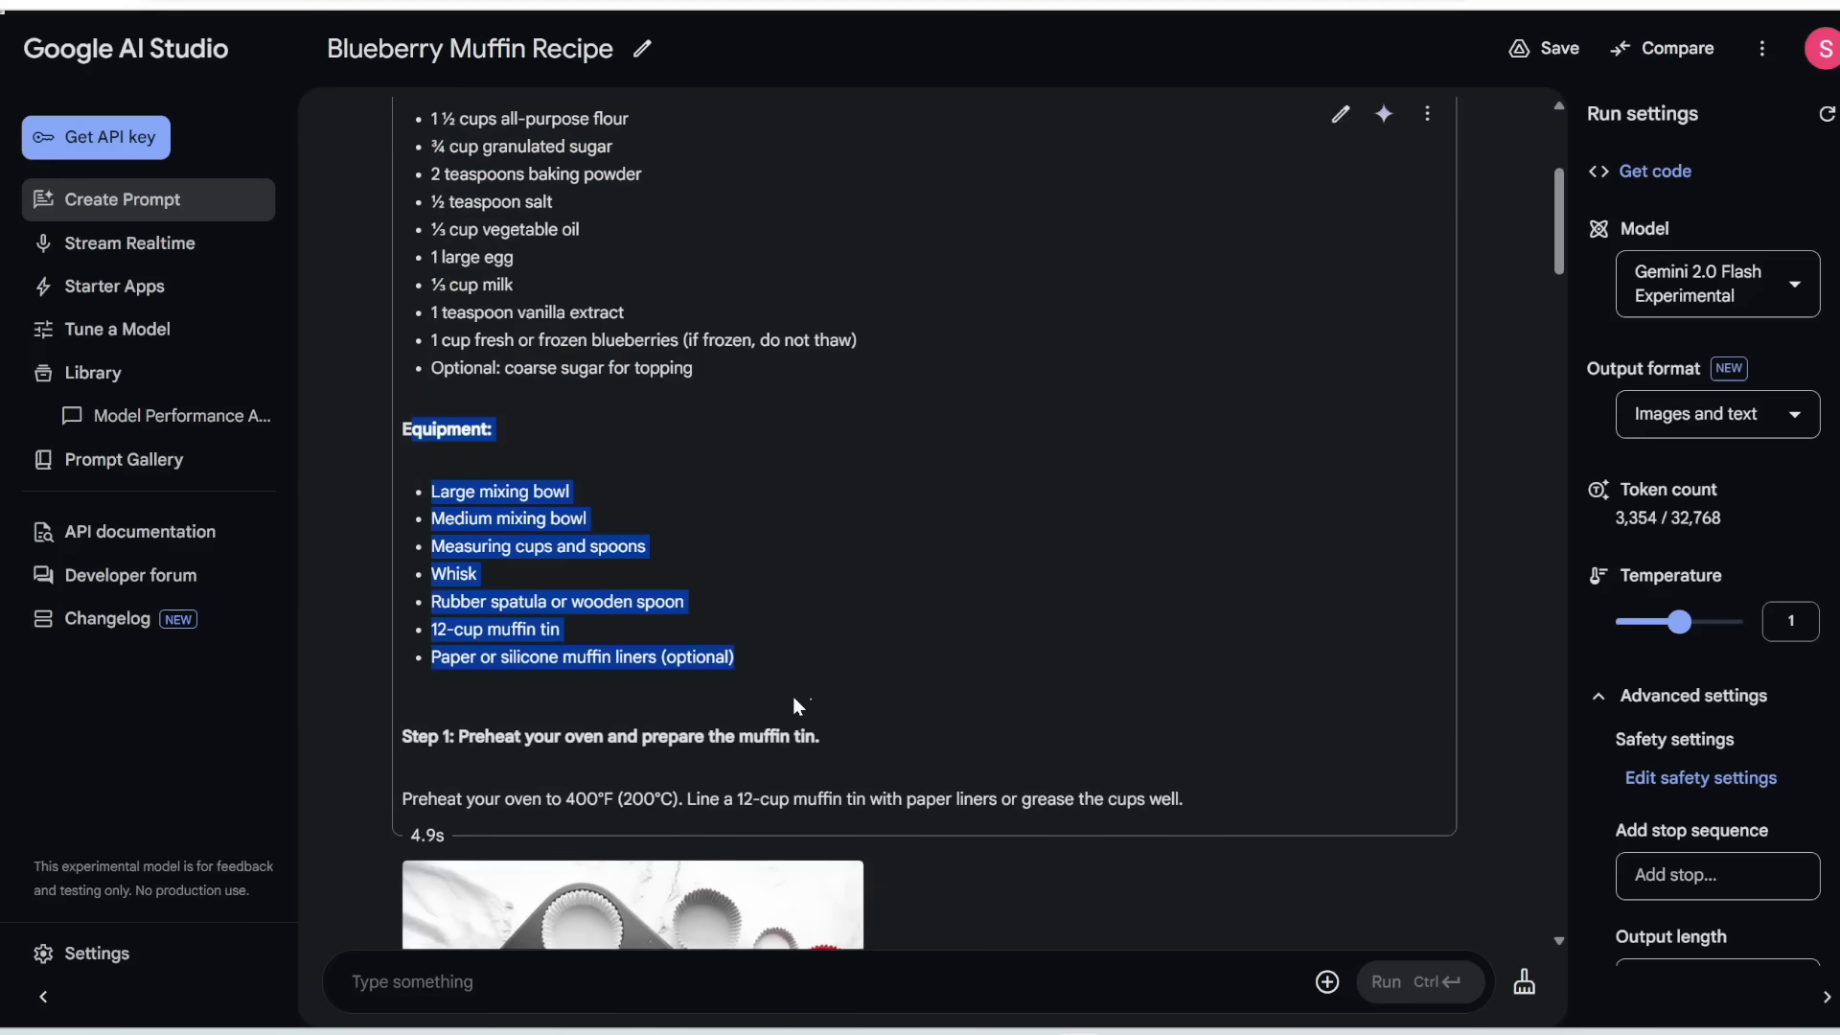
# Examine steps 1 to 3 of the muffin recipe, comparing each instruction with its generated image.
pyautogui.scroll(-3, 777, 680)
pyautogui.moveTo(410, 477); pyautogui.dragTo(855, 476)
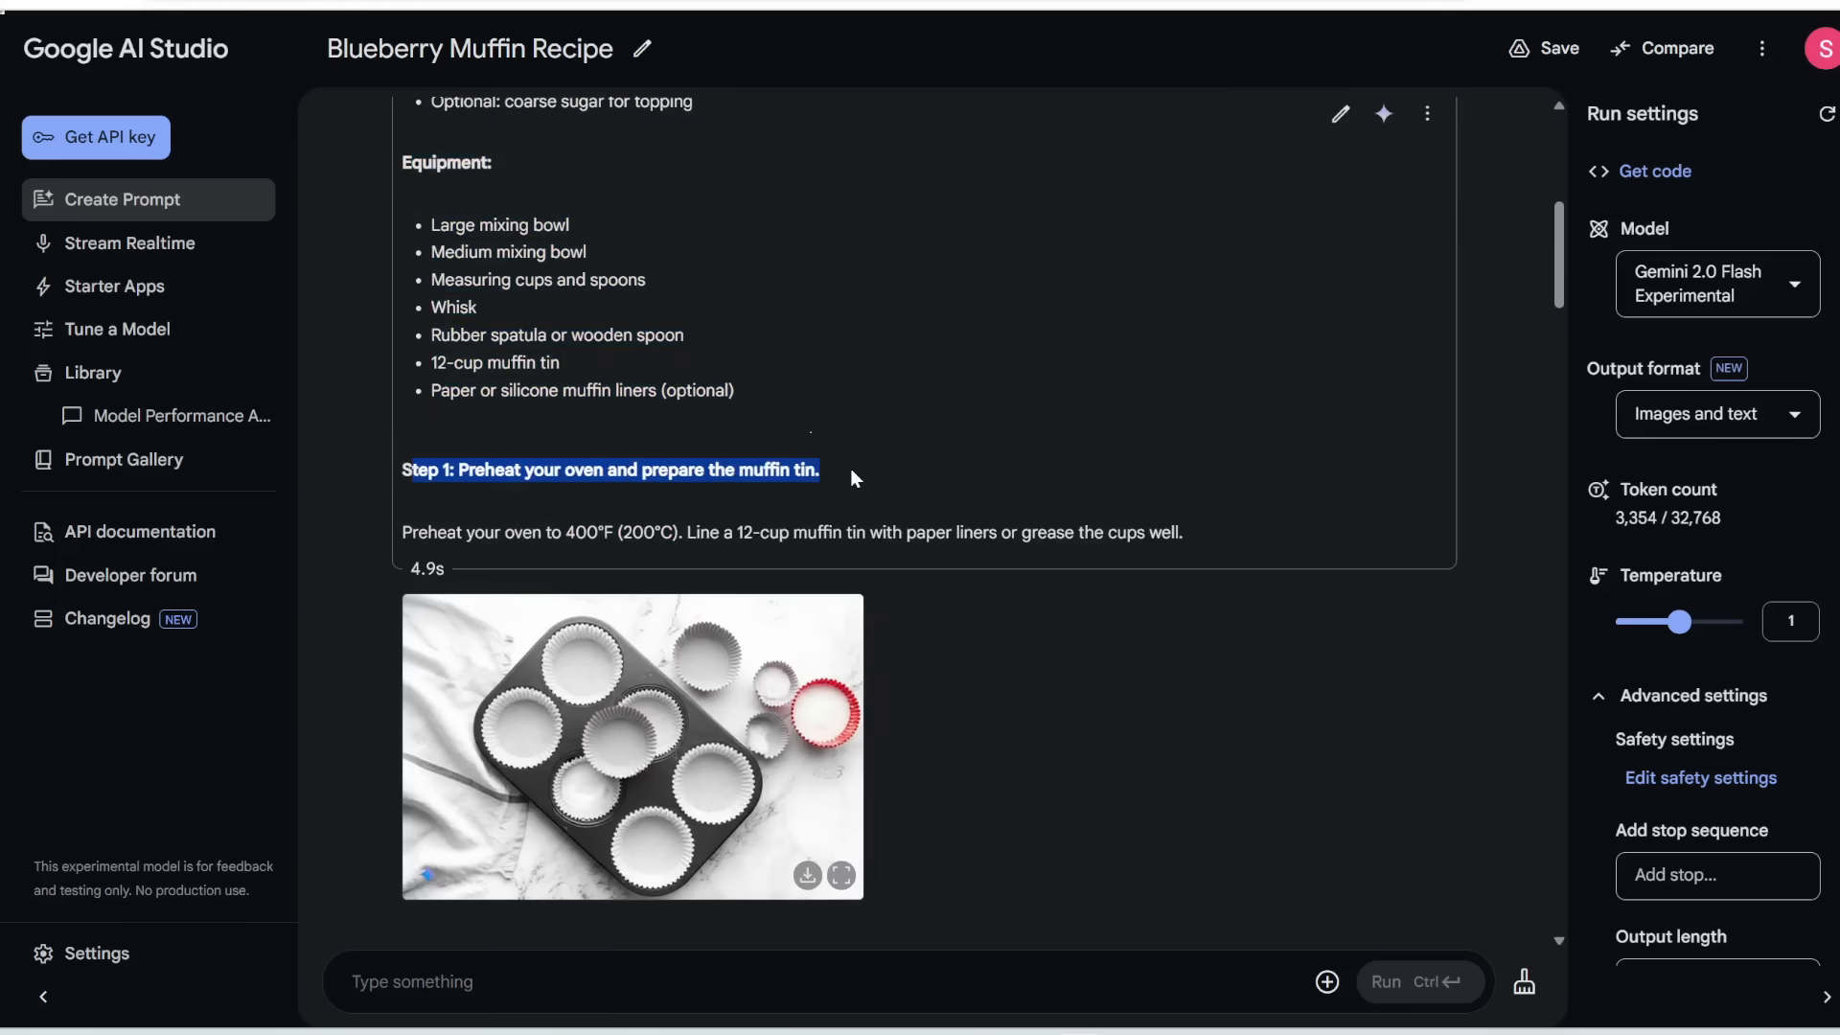
pyautogui.click(855, 476)
pyautogui.scroll(-2, 682, 641)
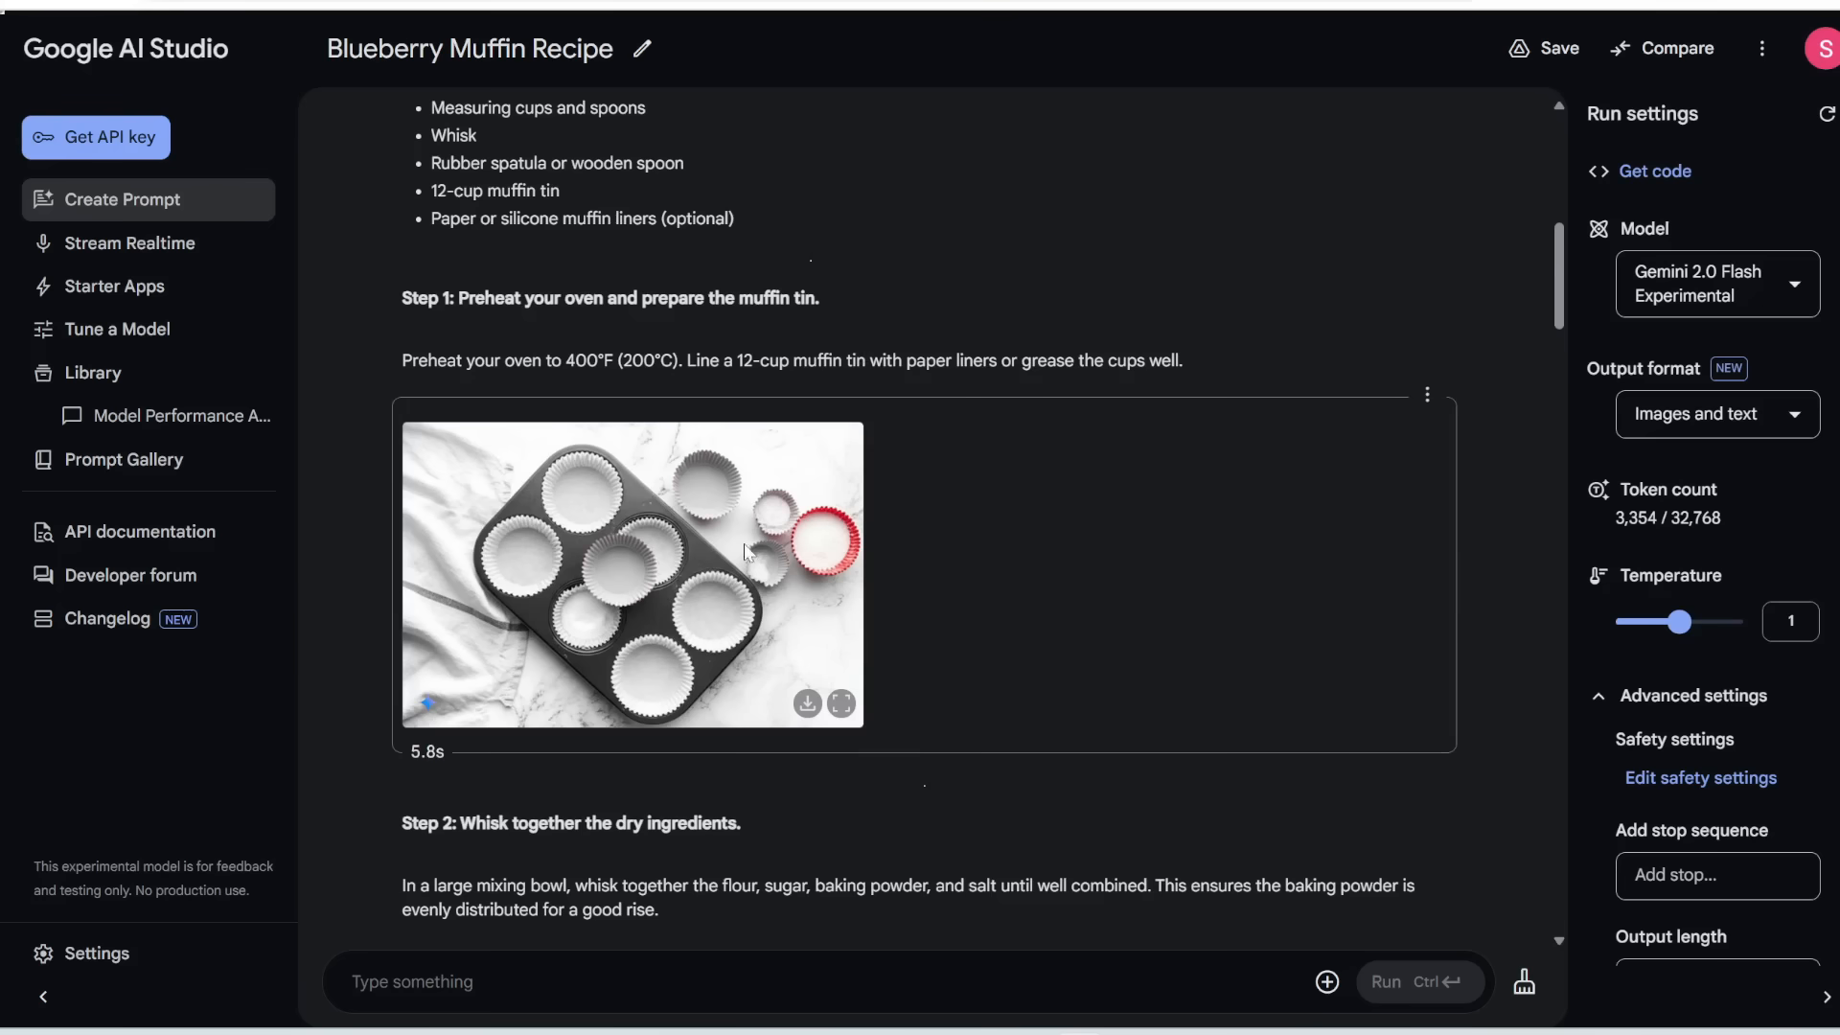
pyautogui.moveTo(913, 364); pyautogui.dragTo(1209, 378)
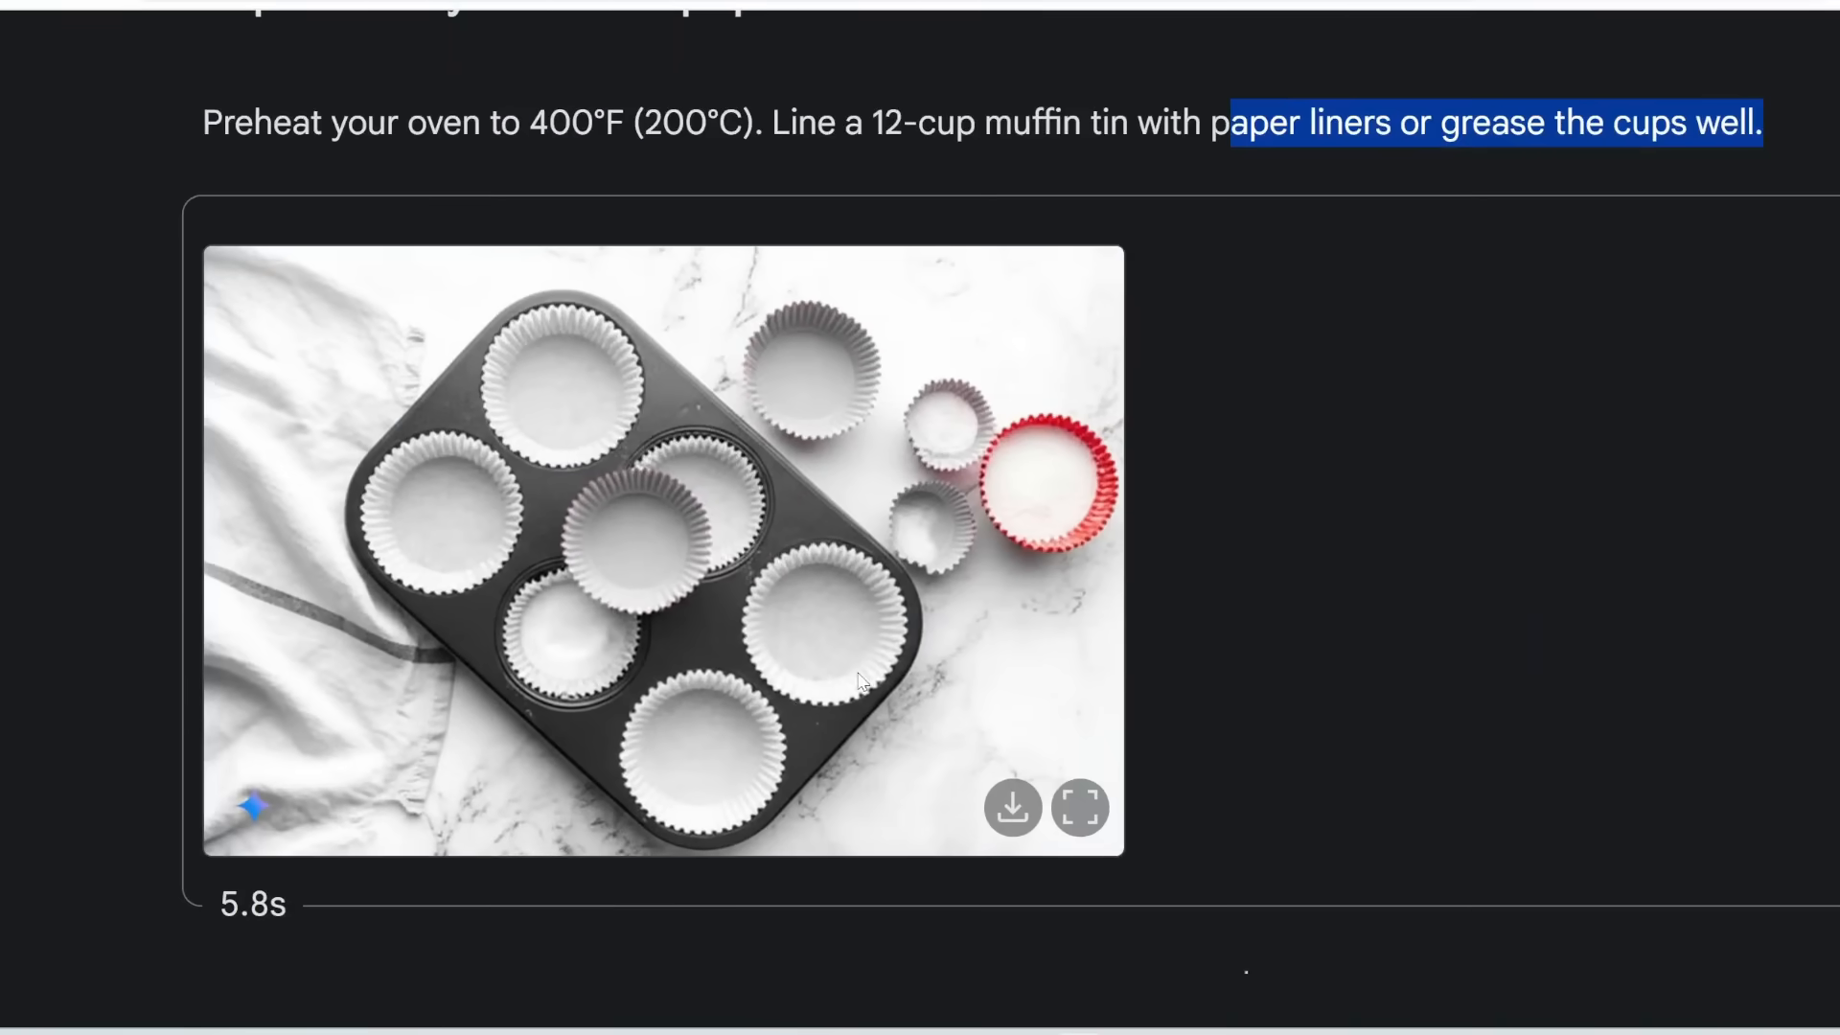
pyautogui.scroll(-7, 860, 681)
pyautogui.moveTo(396, 249); pyautogui.dragTo(799, 265)
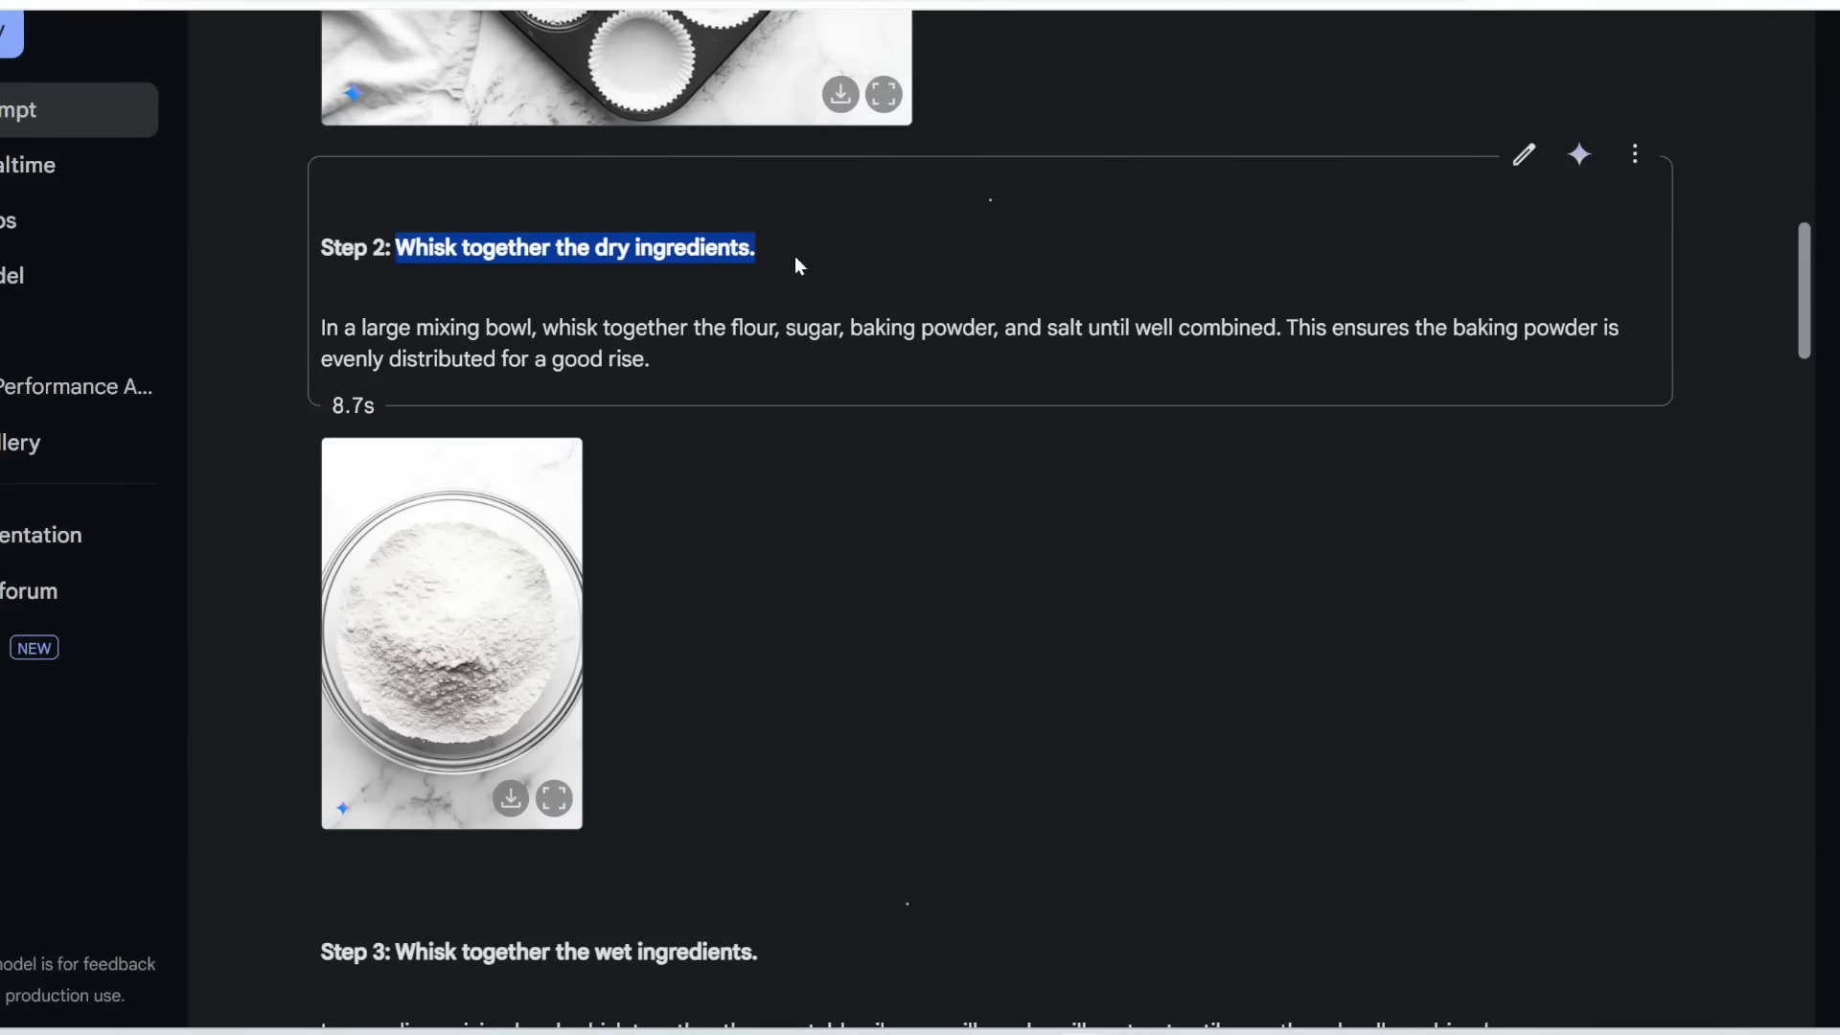
pyautogui.scroll(-1, 428, 544)
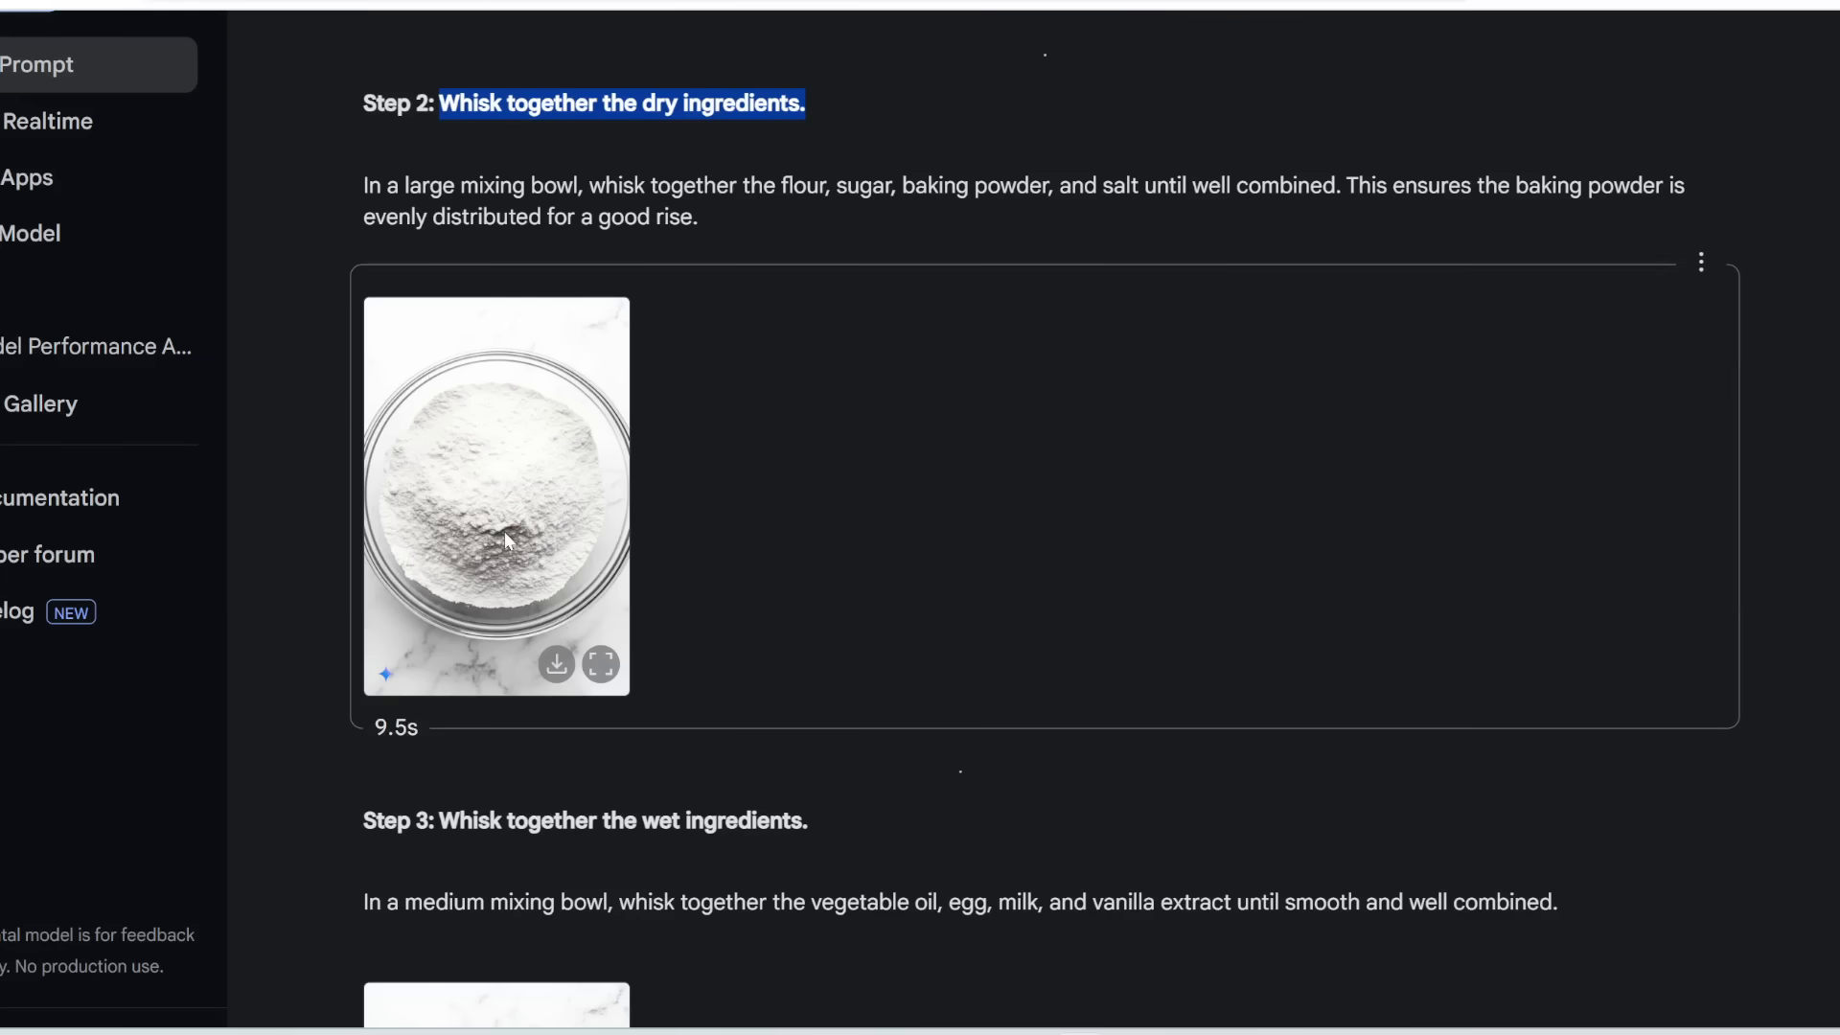
pyautogui.scroll(-7, 981, 486)
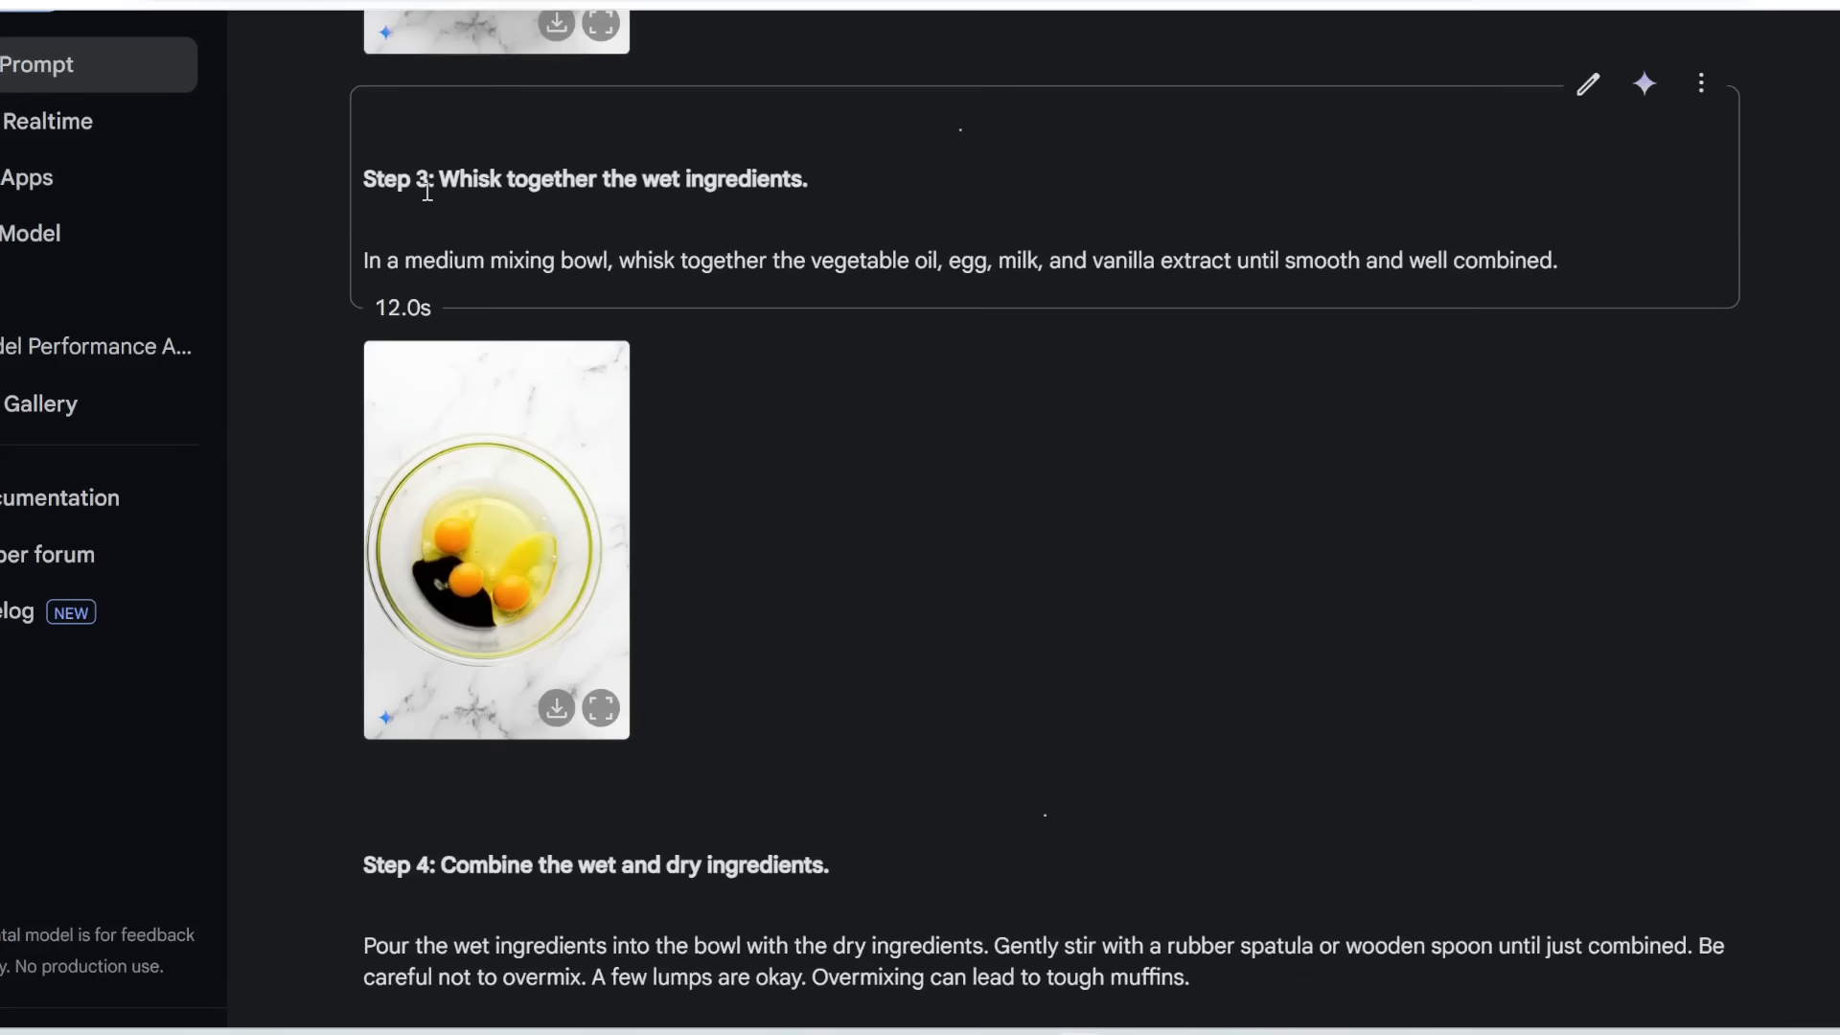
pyautogui.moveTo(439, 191); pyautogui.dragTo(826, 182)
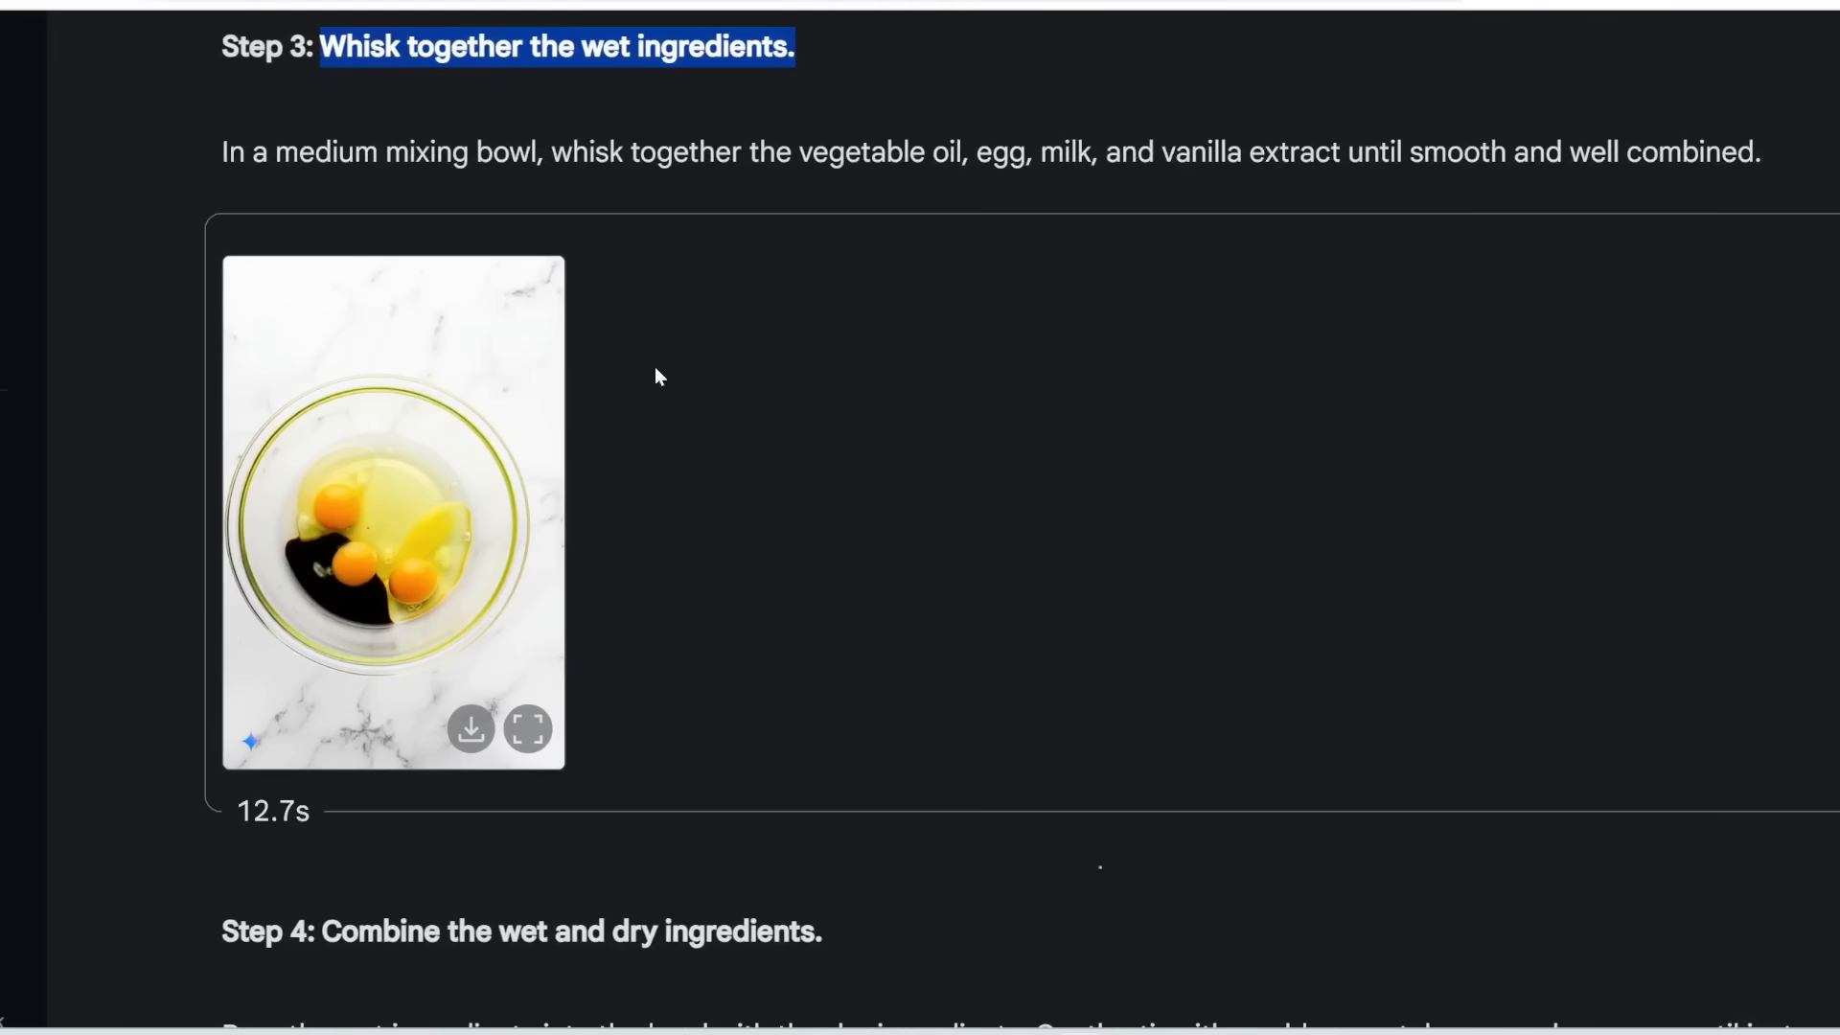
# Examine steps 4 to 10 of the muffin recipe together with their generated images.
pyautogui.scroll(-5, 346, 542)
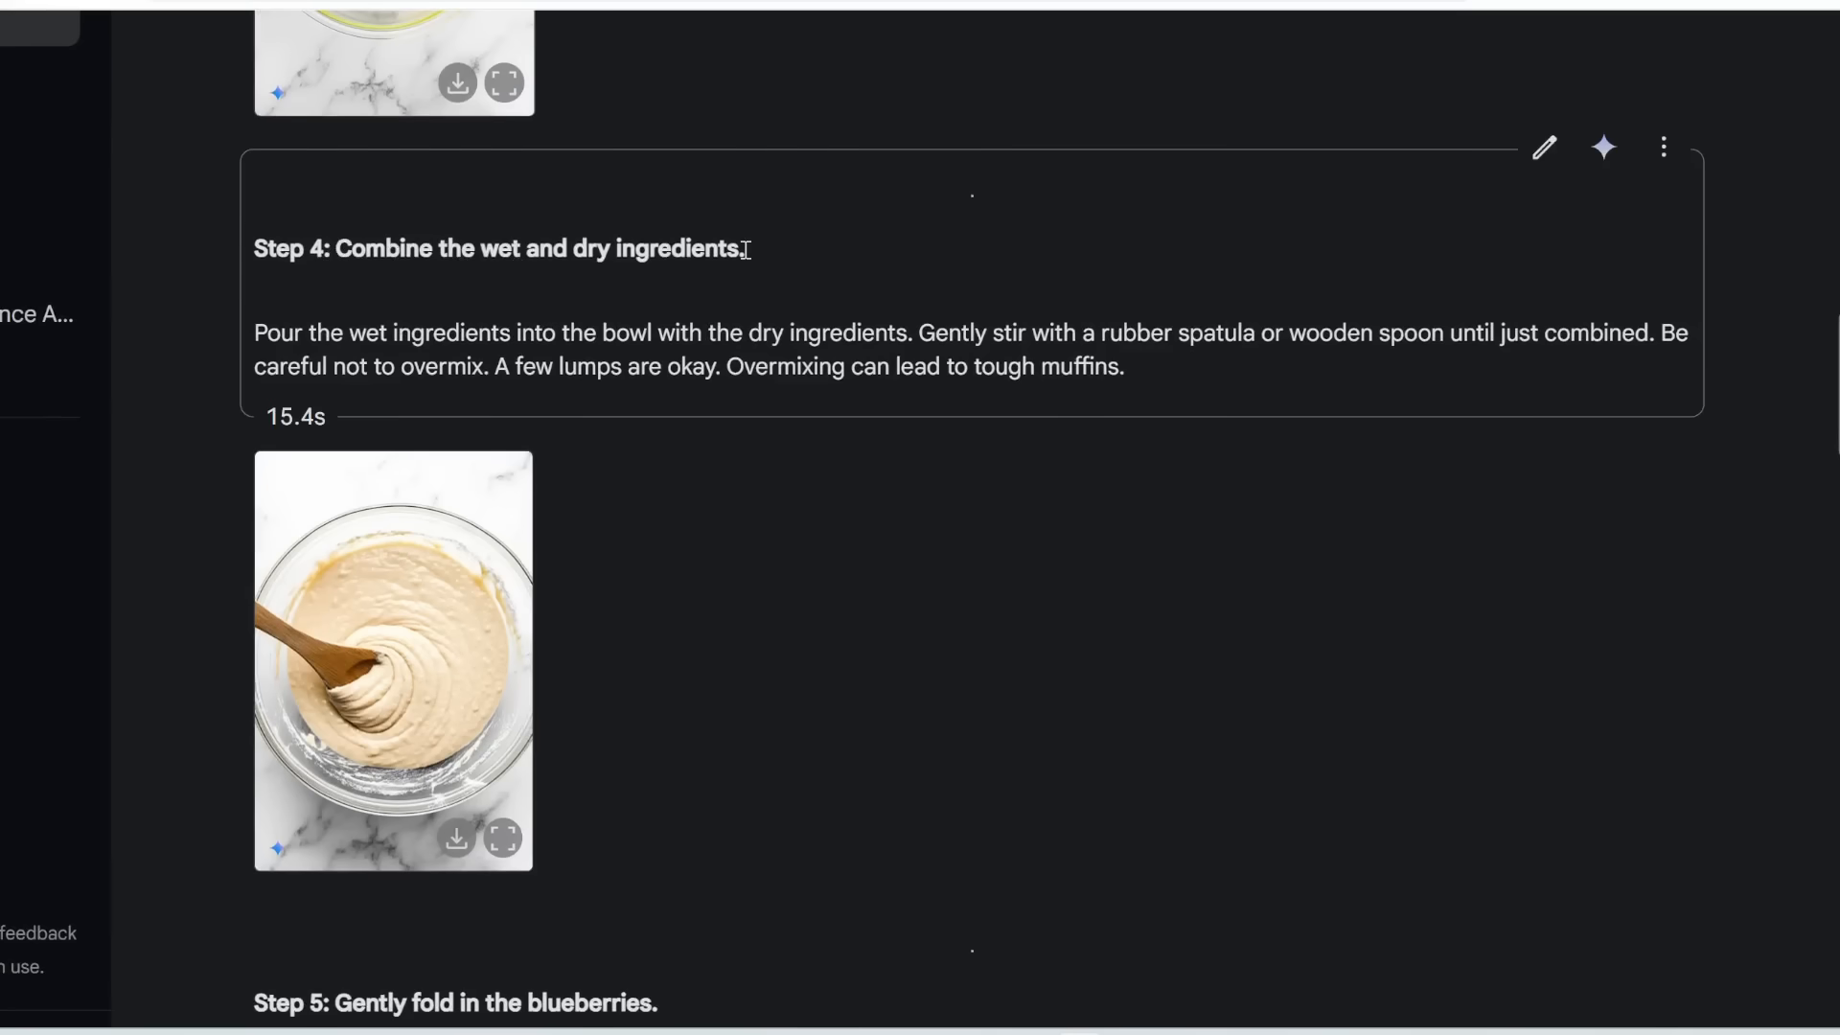
pyautogui.scroll(-2, 460, 450)
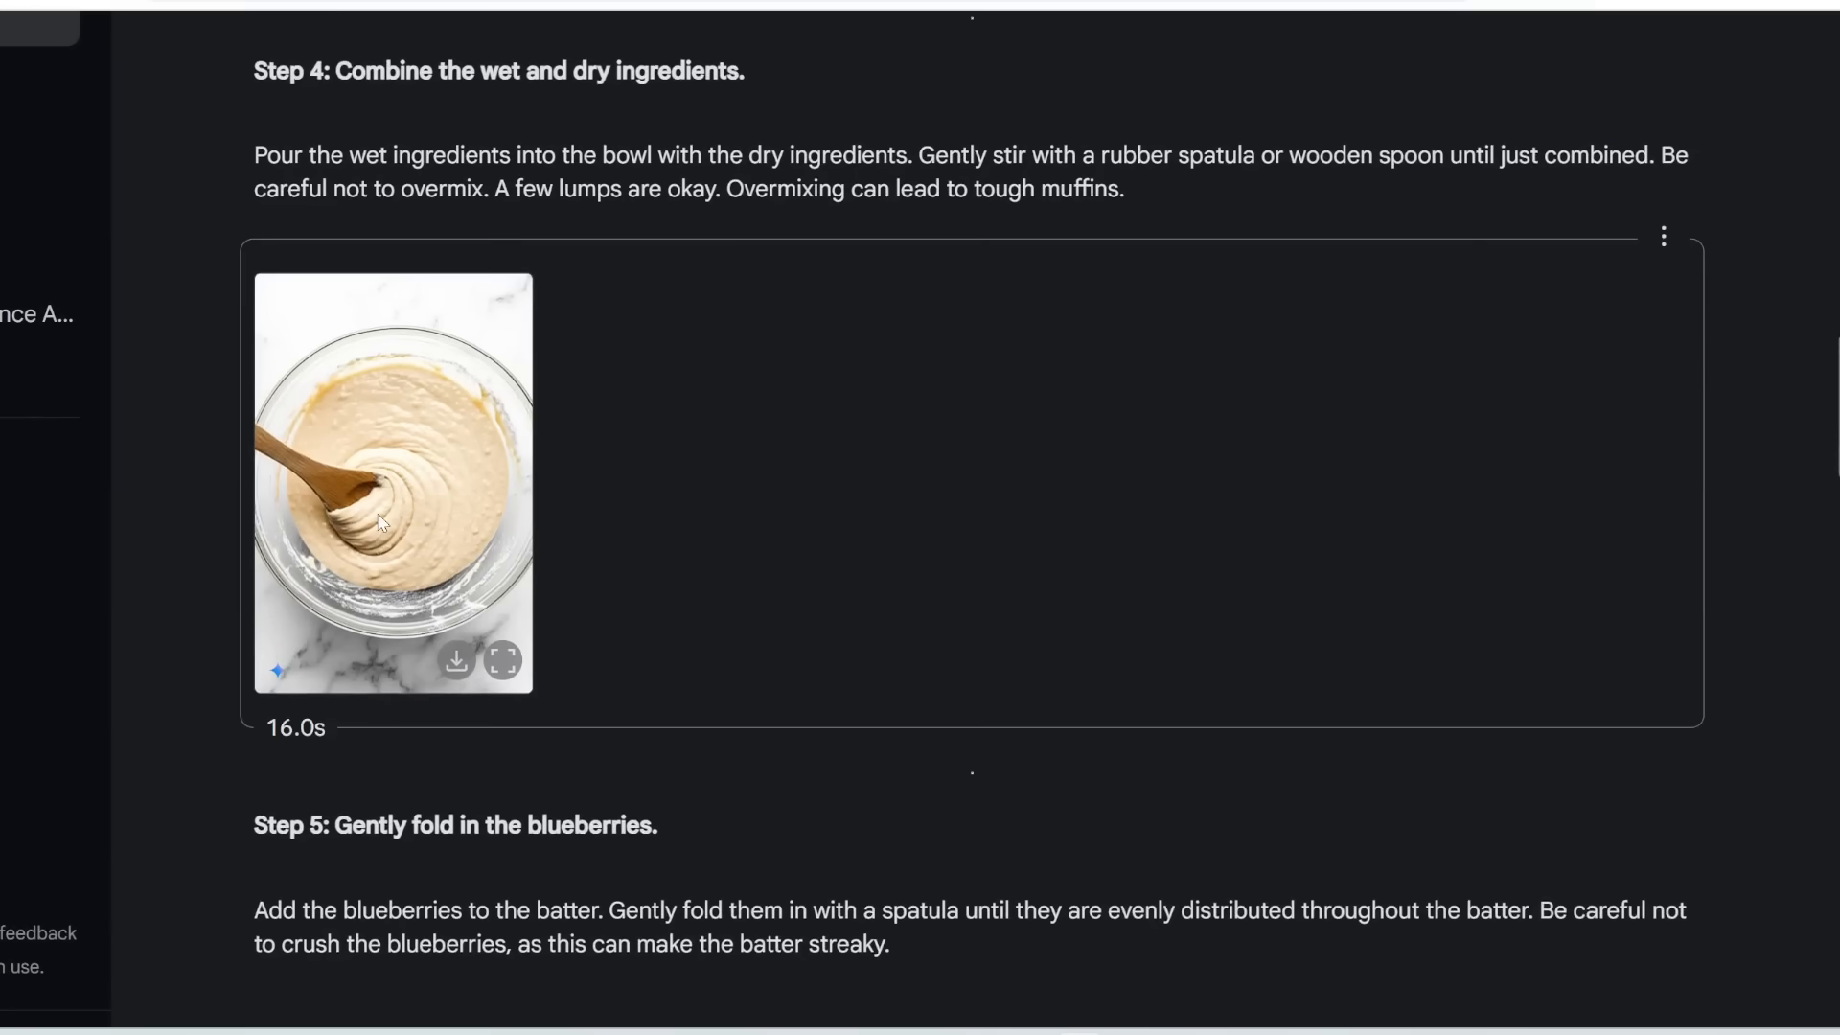
pyautogui.scroll(-6, 384, 524)
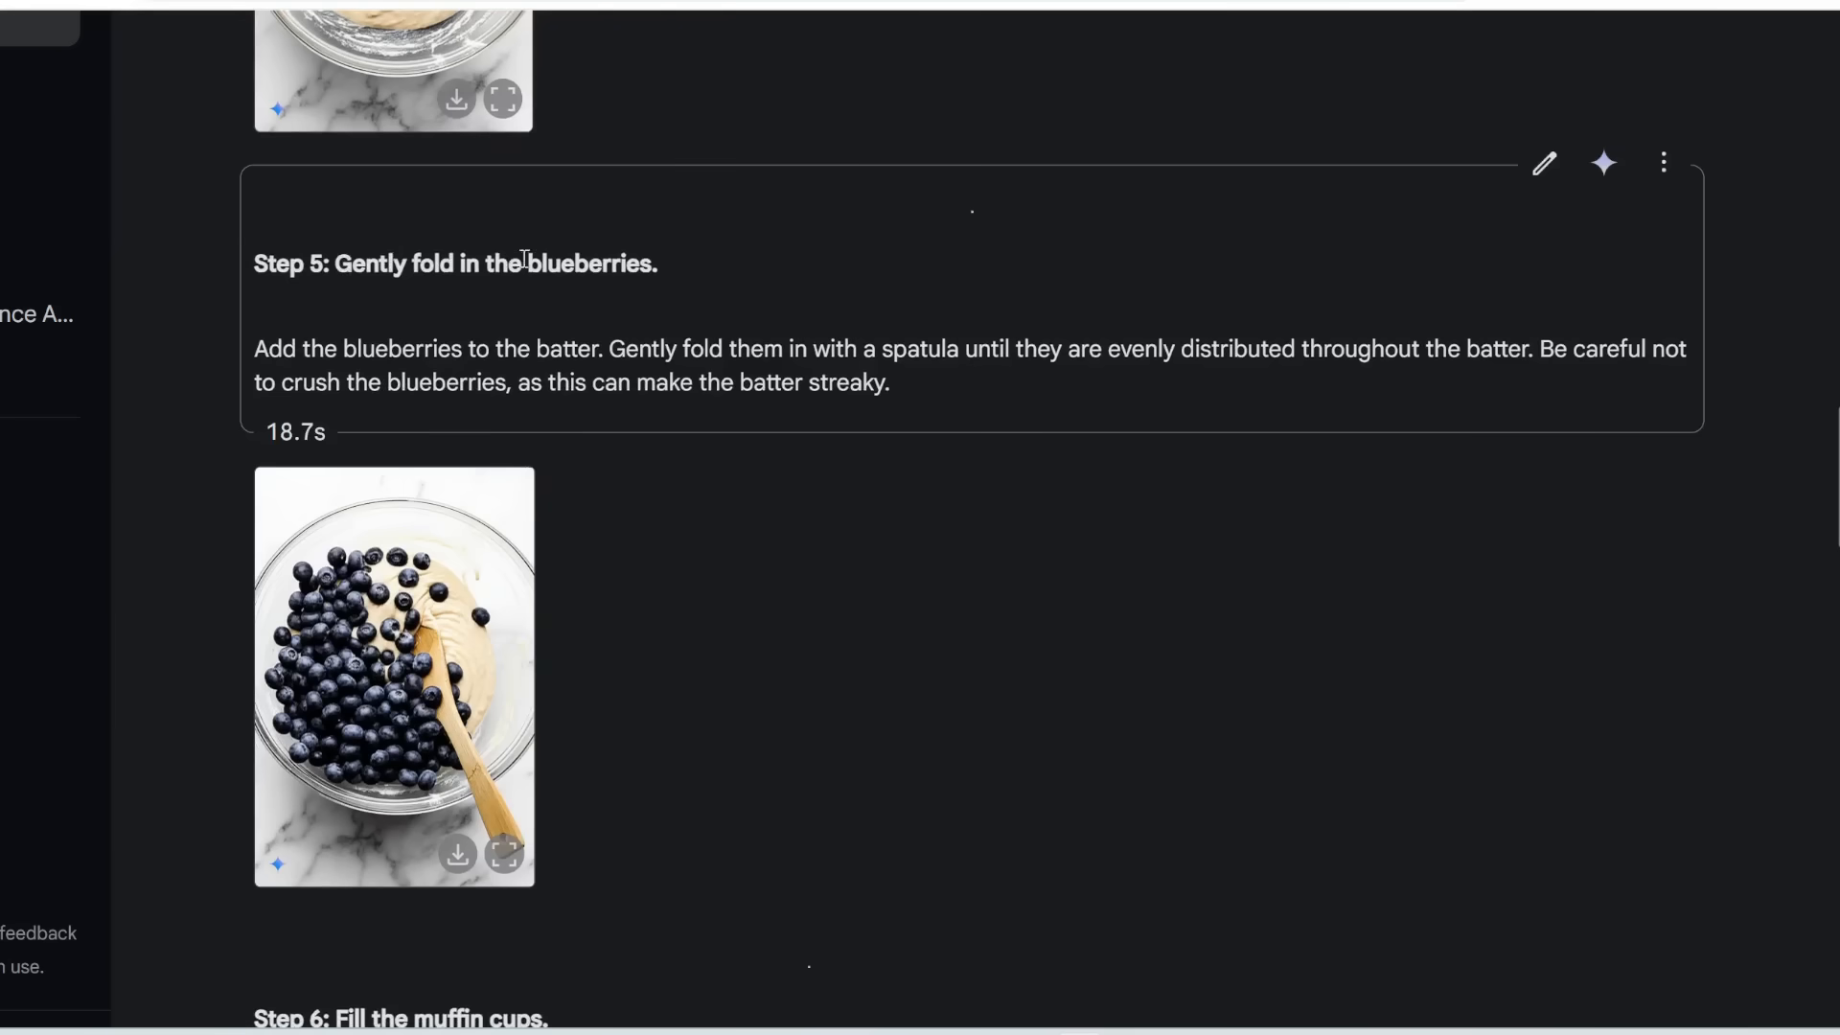
pyautogui.scroll(-1, 668, 277)
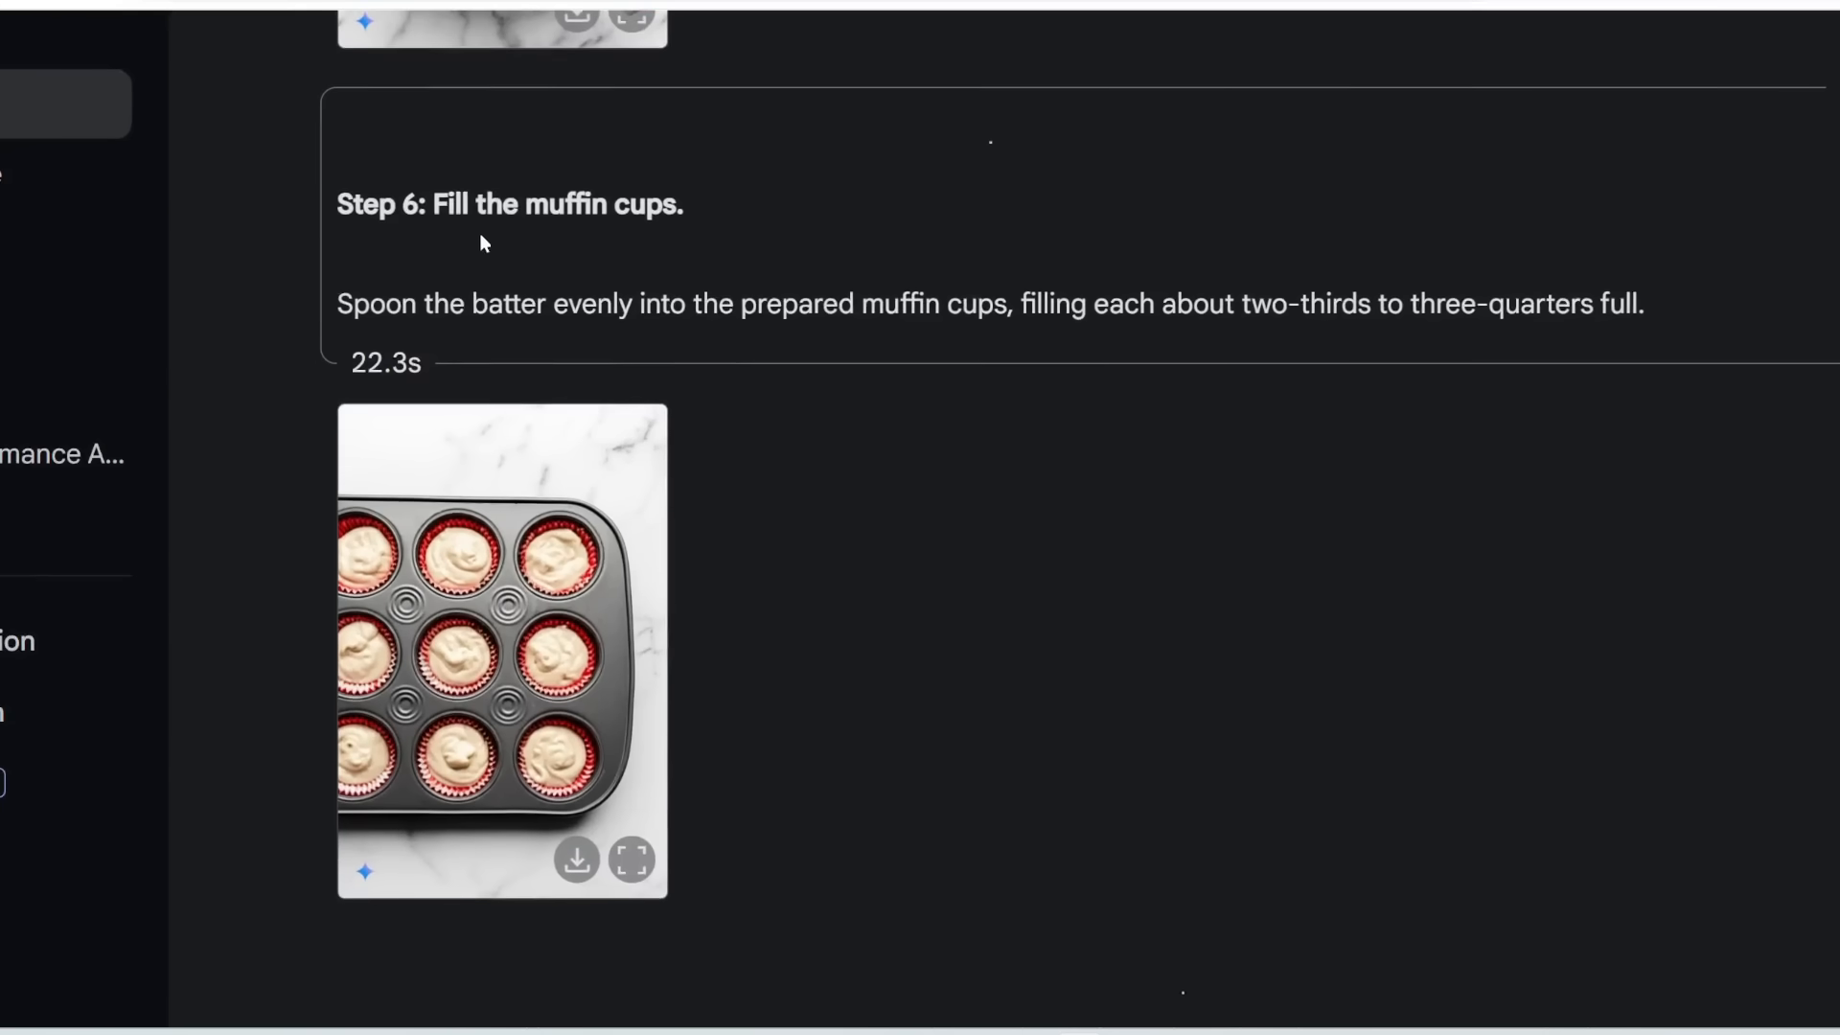
pyautogui.scroll(-1, 482, 239)
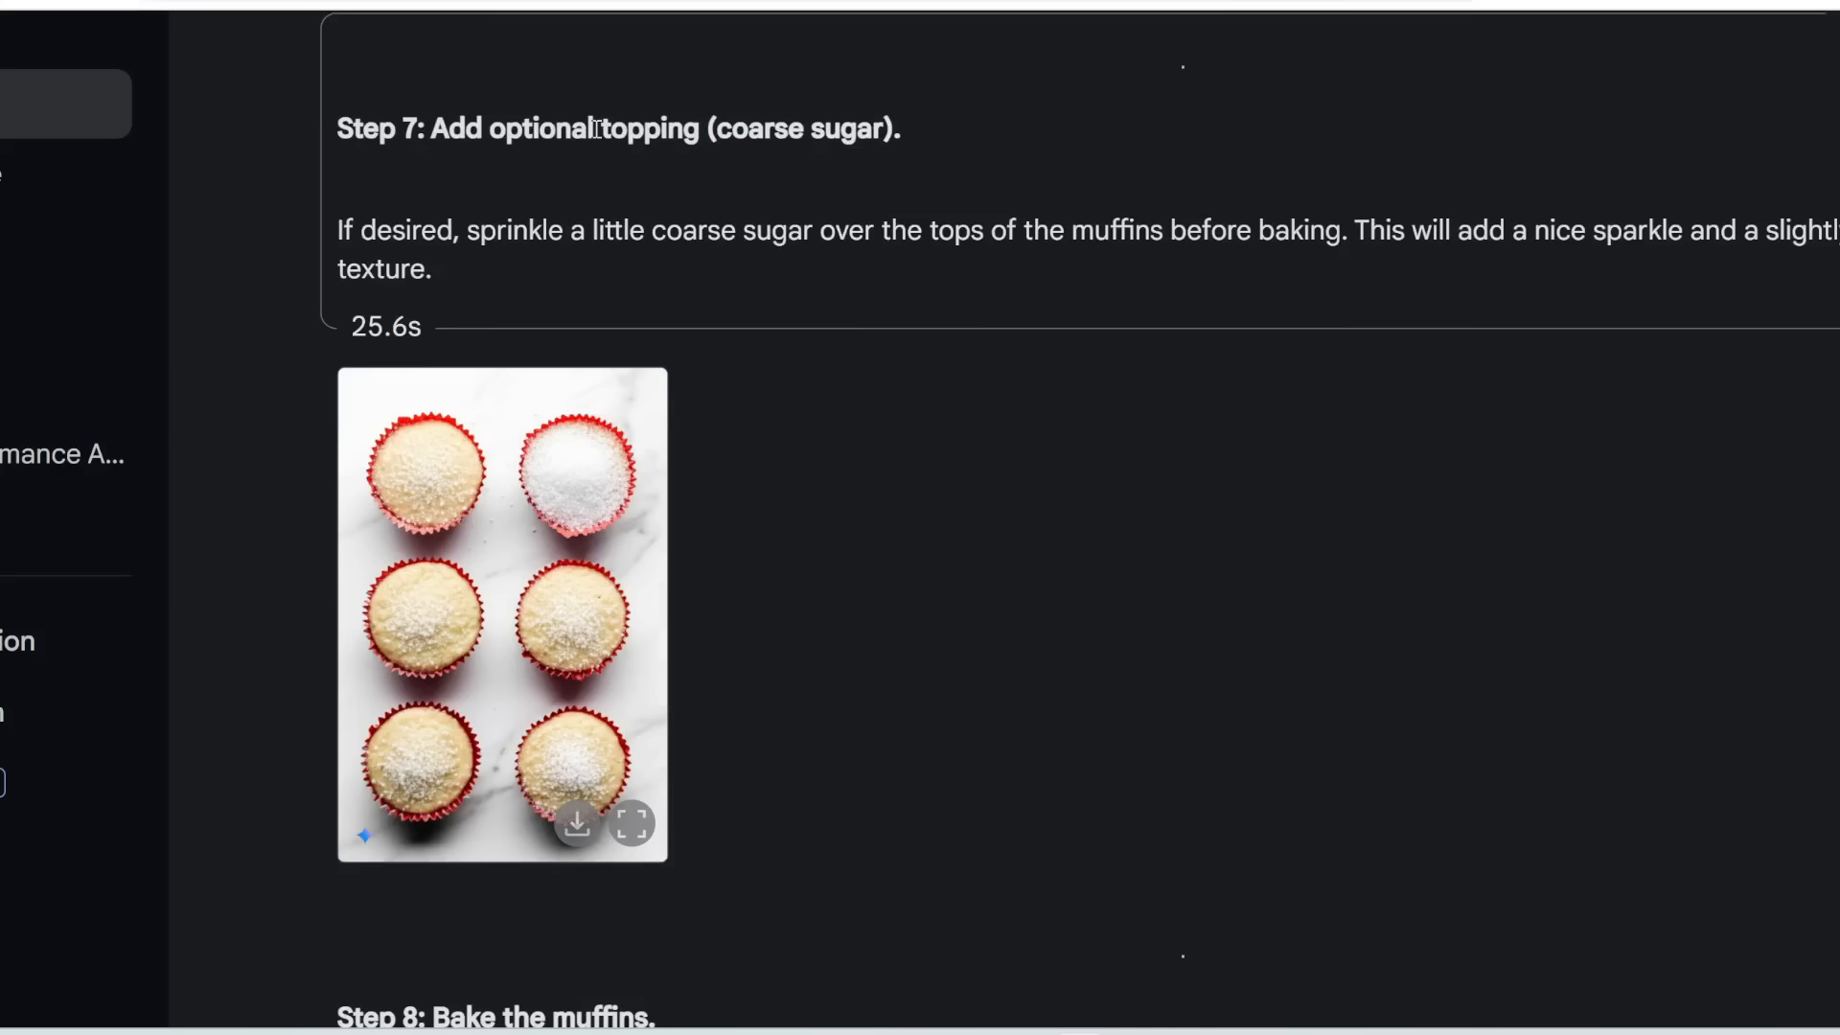
pyautogui.moveTo(718, 130); pyautogui.dragTo(905, 135)
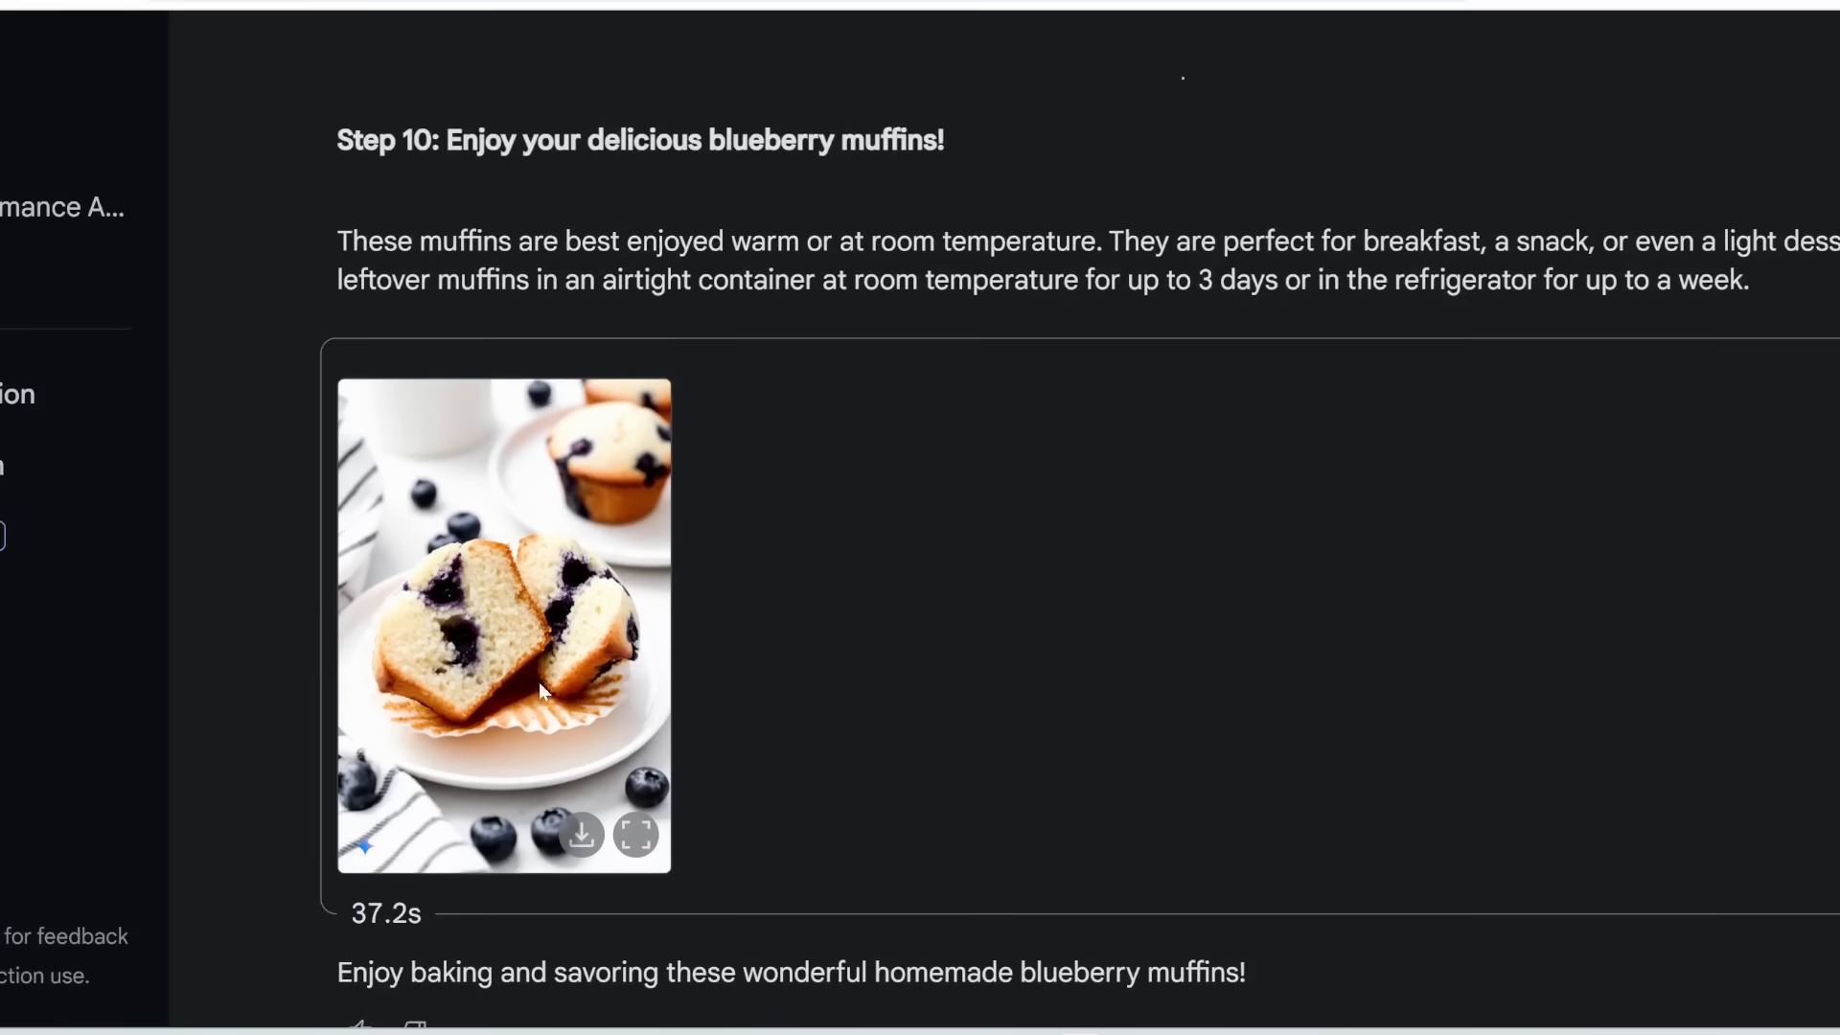
pyautogui.scroll(1, 481, 692)
pyautogui.scroll(-1, 481, 691)
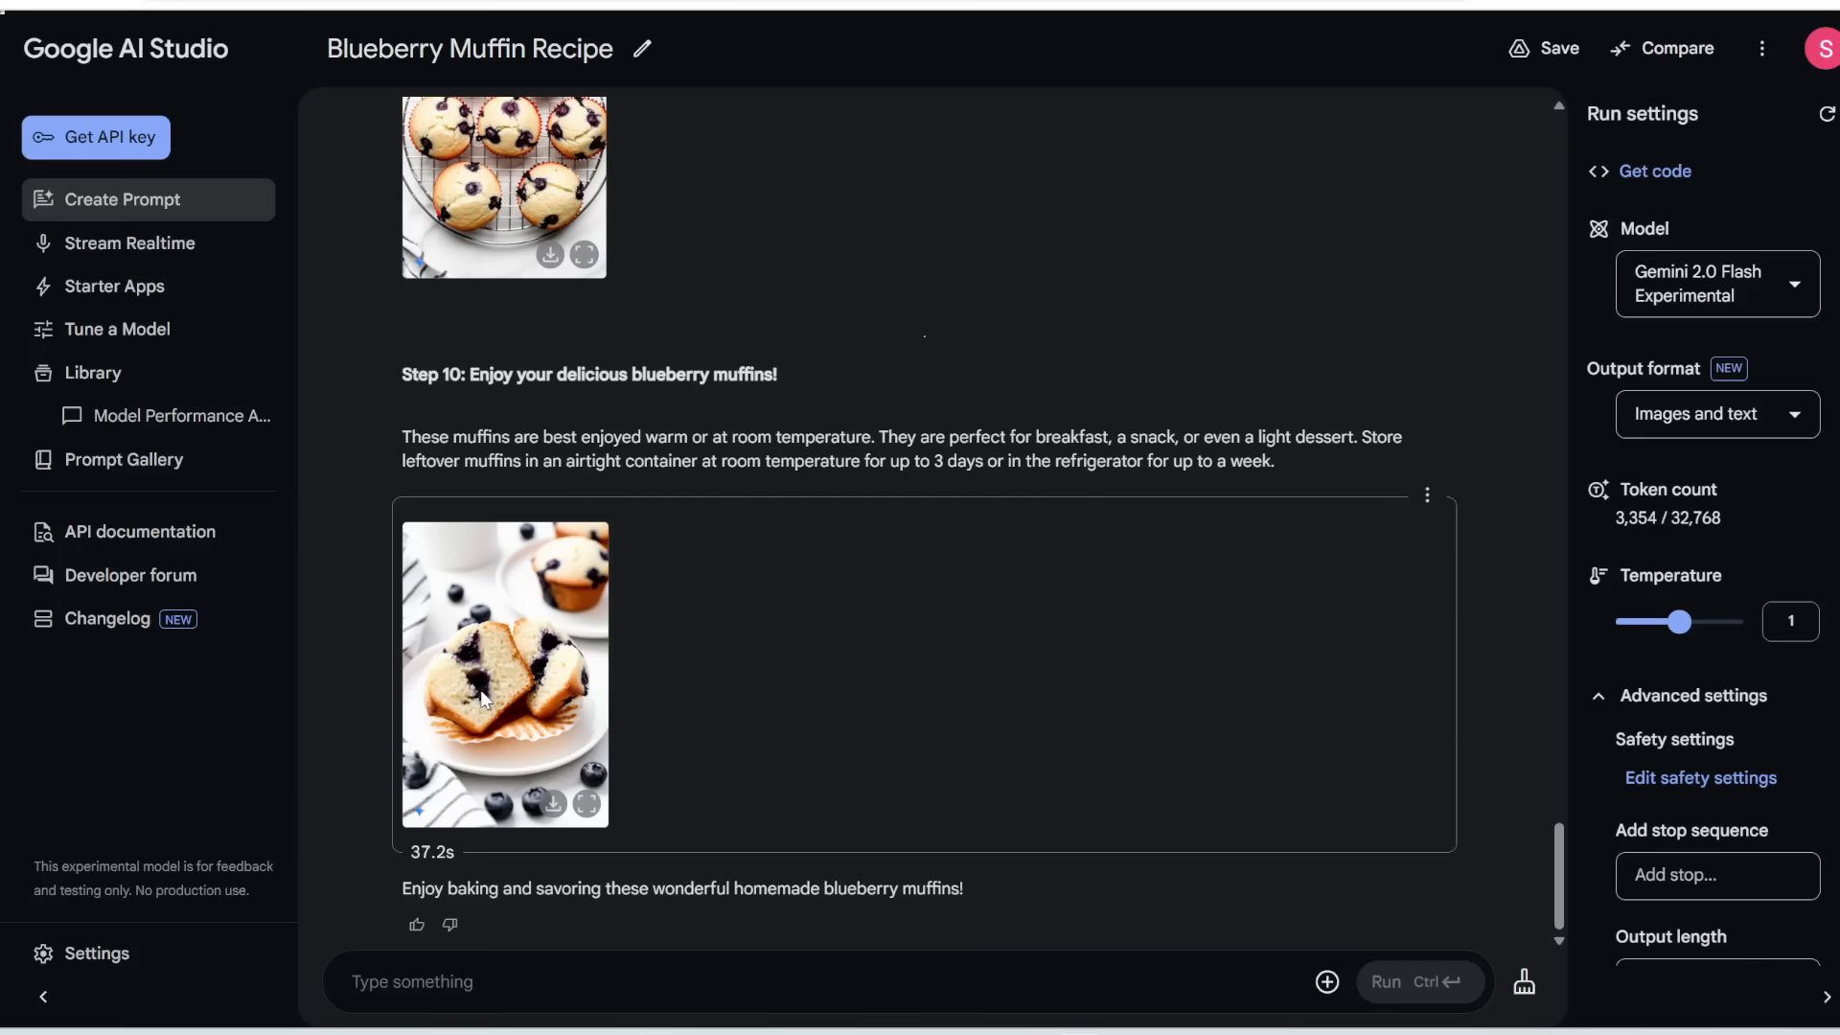
# In a new prompt, run "Write a visual storyboard about the classic tale, Cinderella. Include images" and read the caption of Panel 1.
pyautogui.click(60, 207)
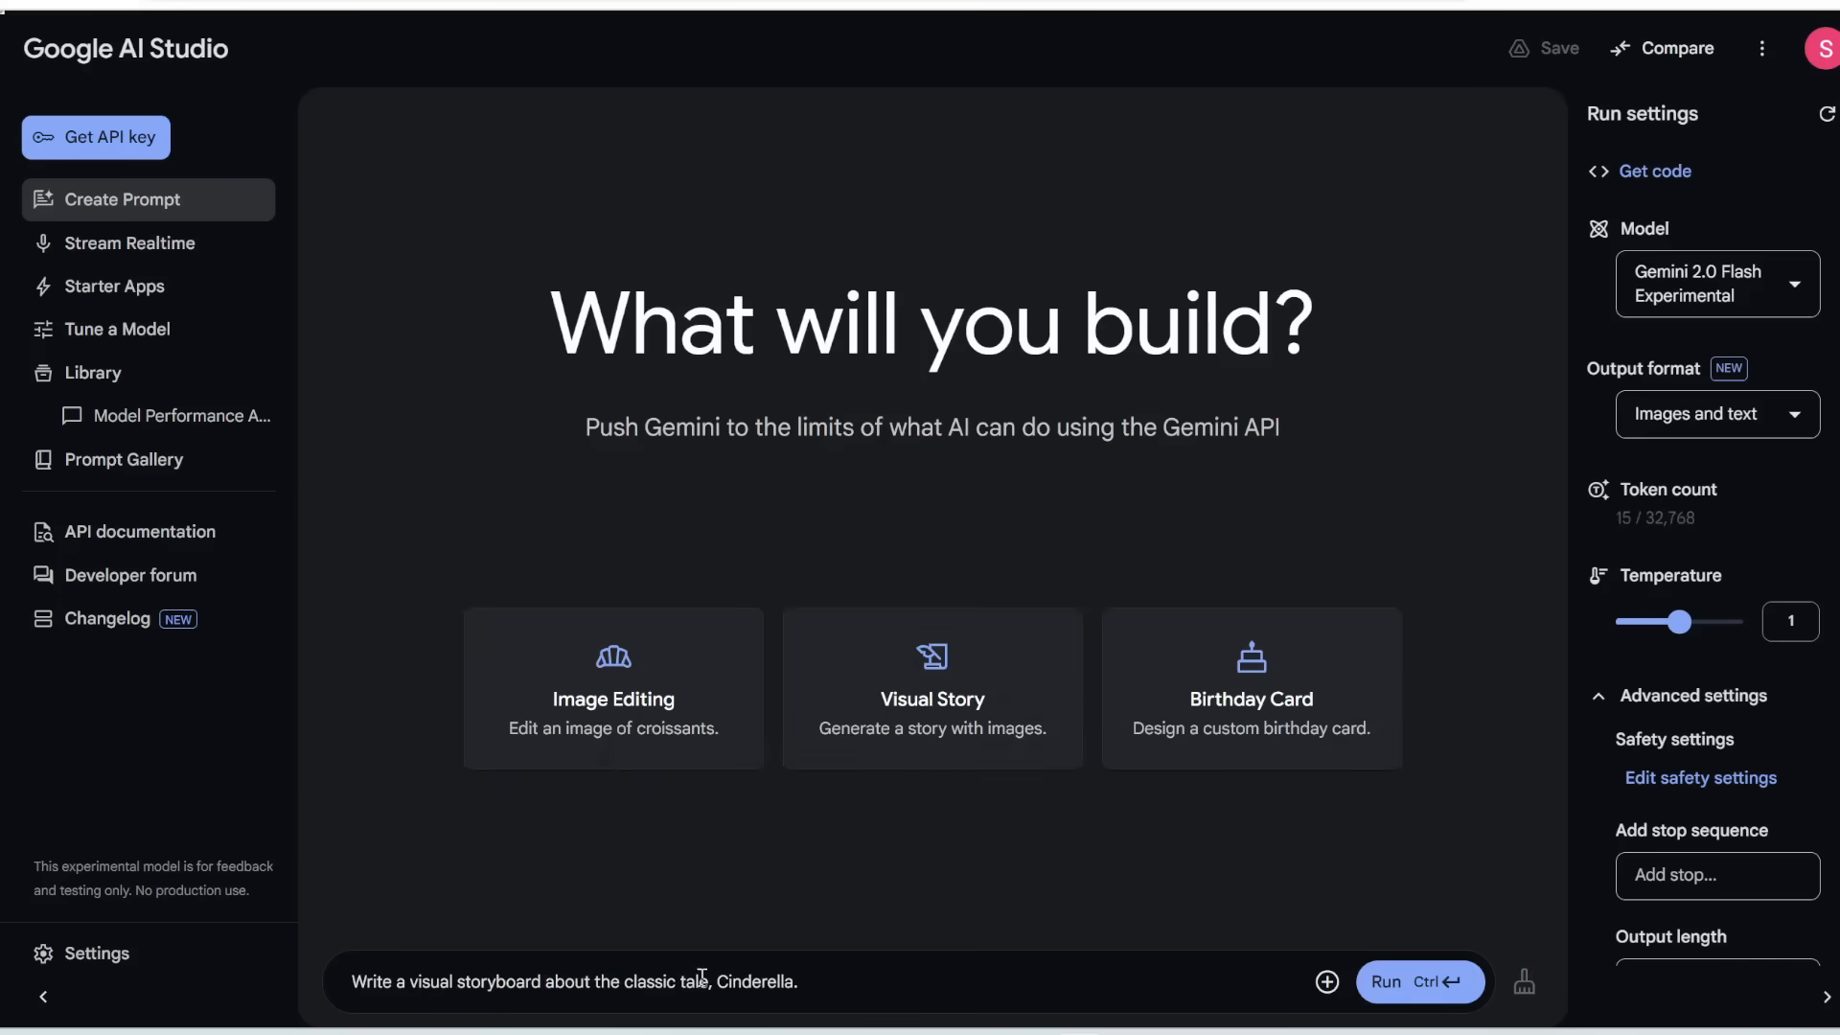
pyautogui.write('Include images')
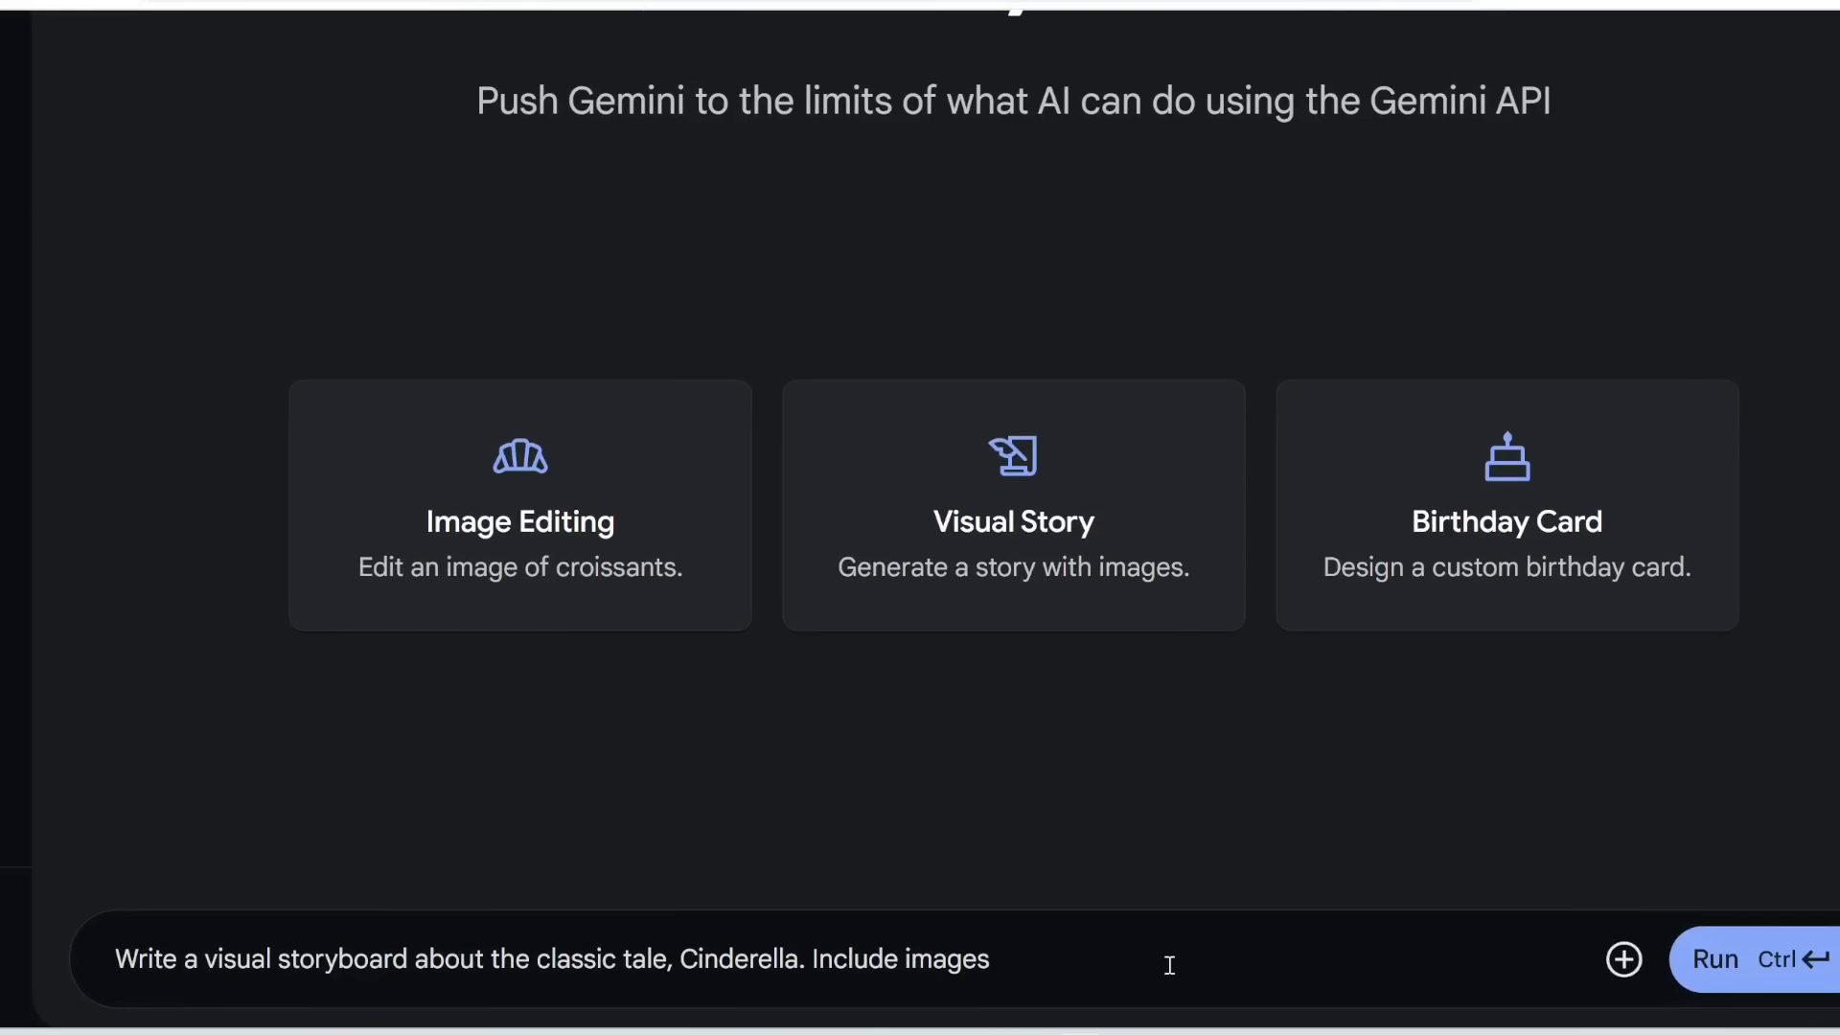
pyautogui.click(1713, 959)
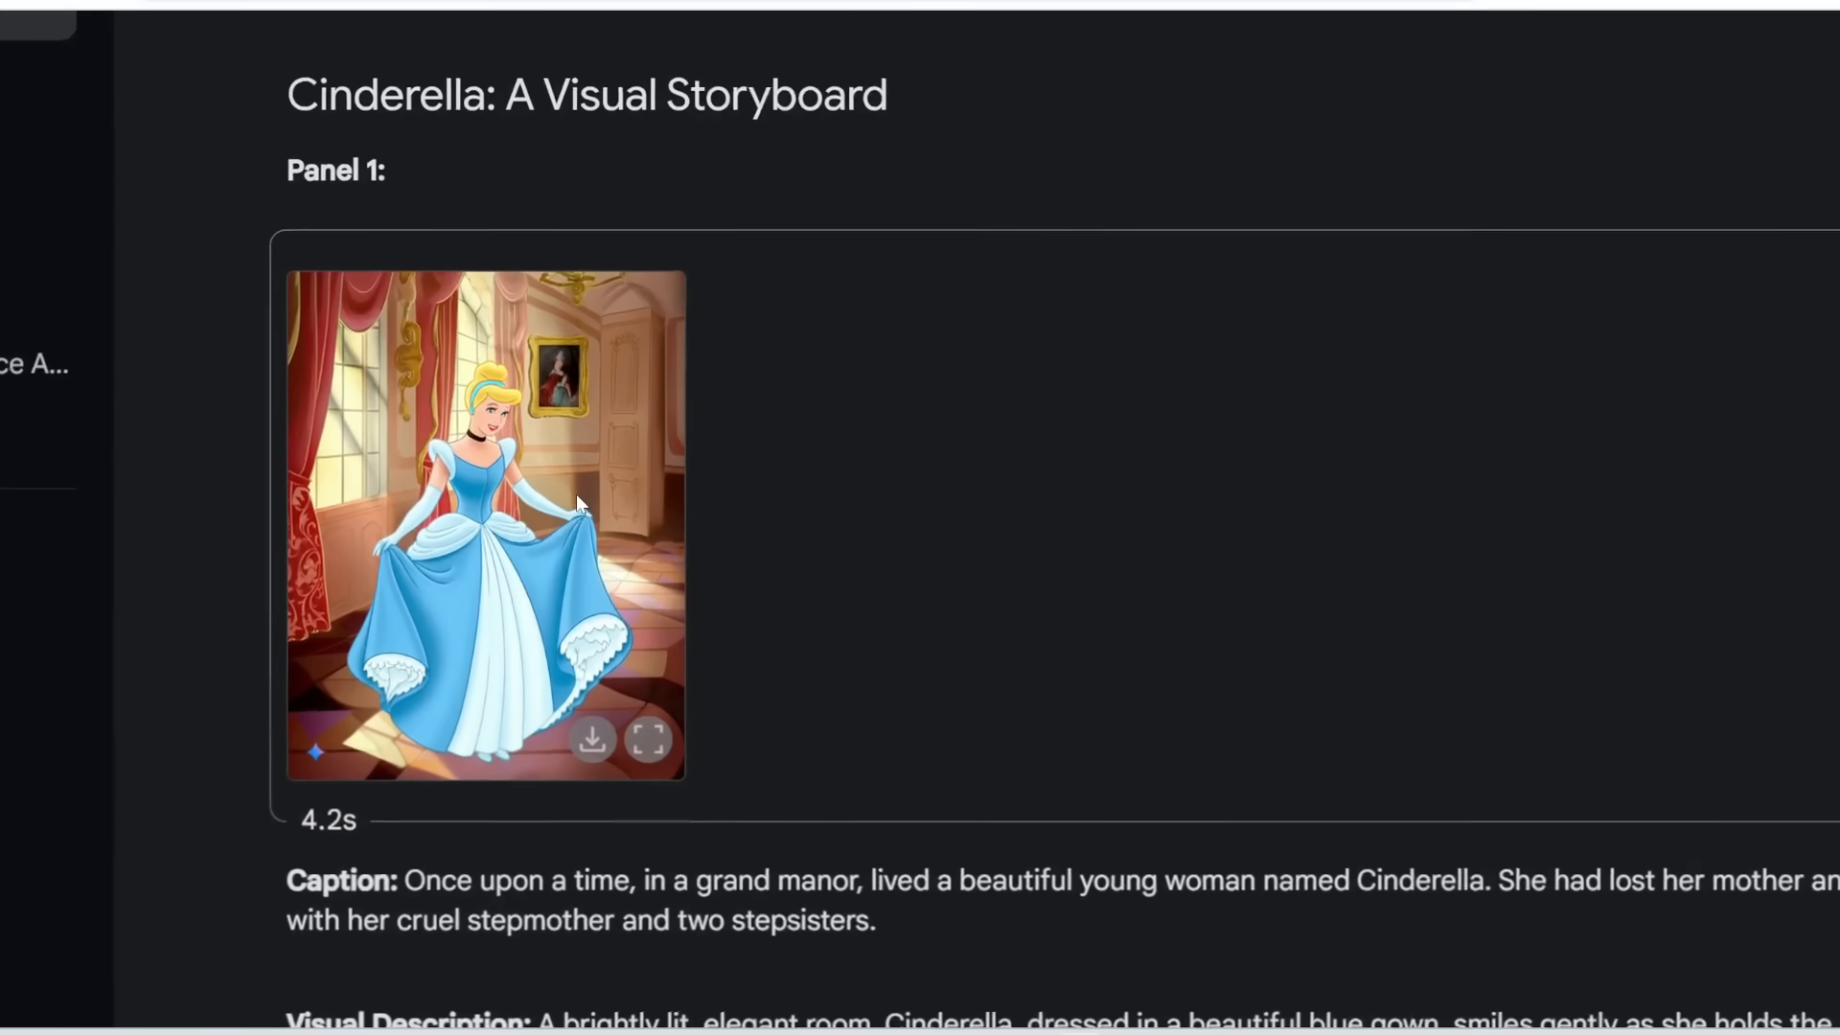
pyautogui.scroll(-1, 577, 493)
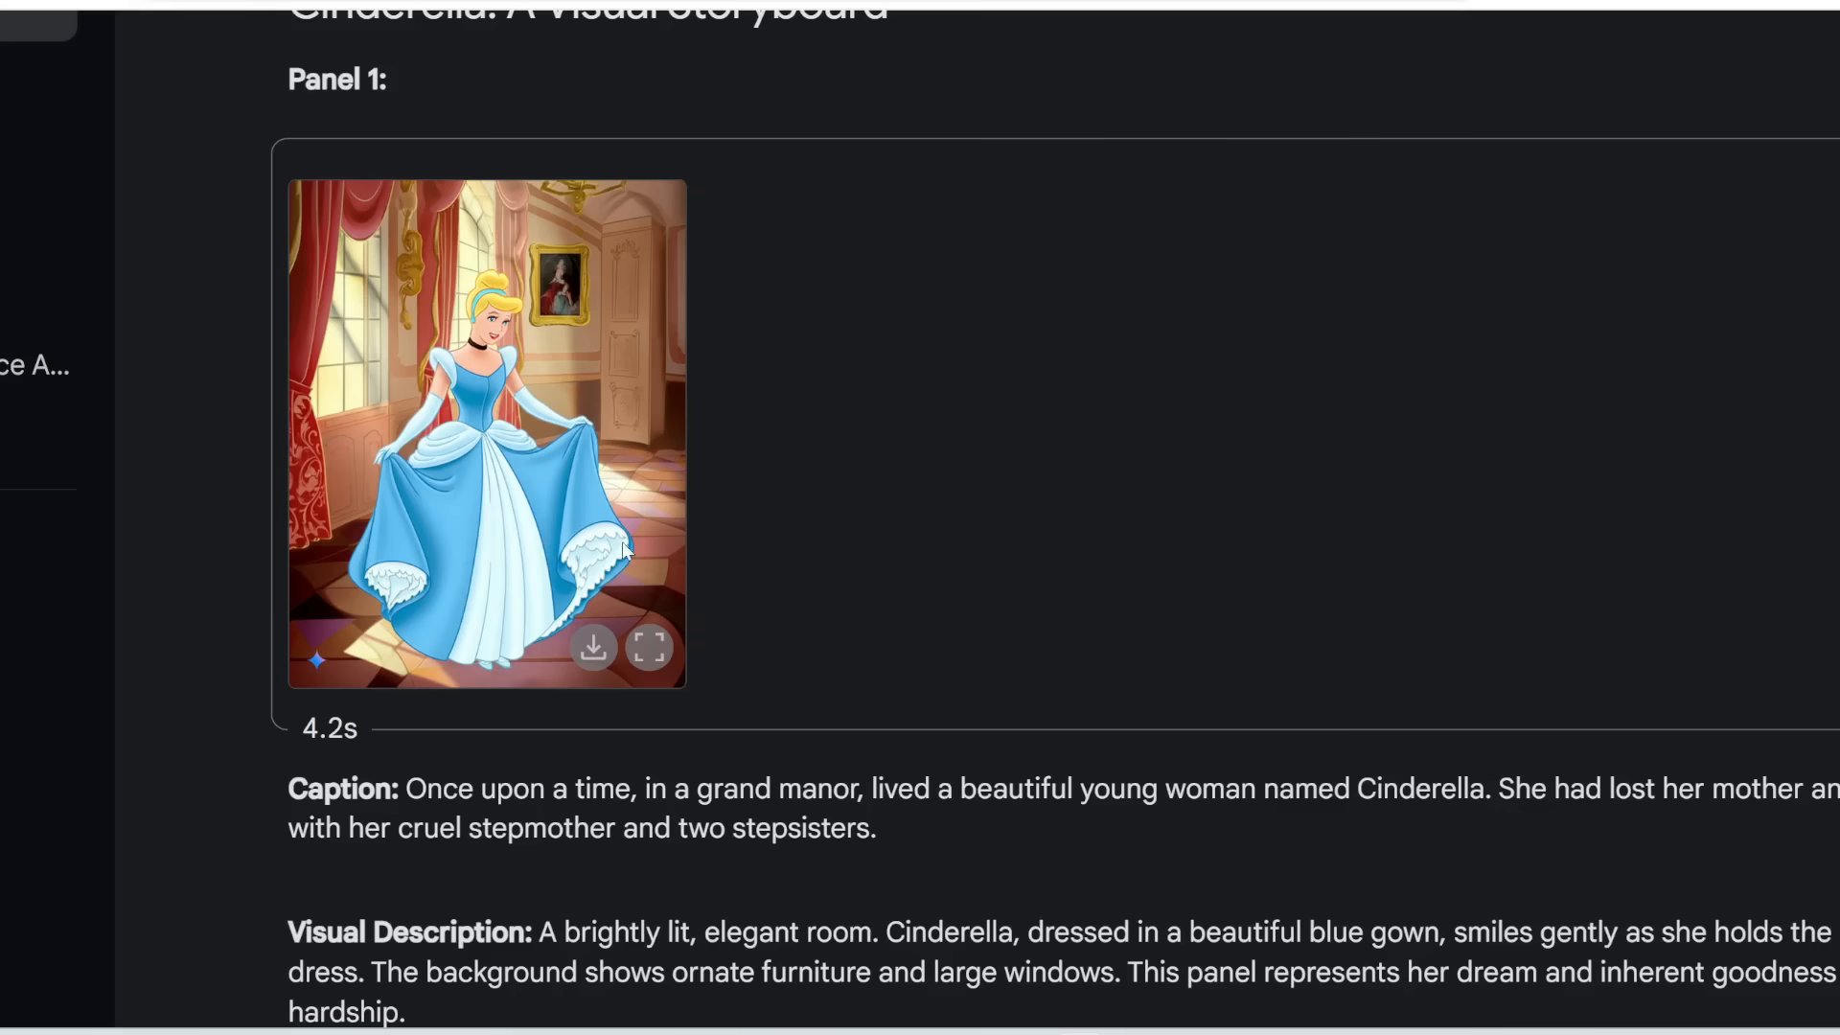
pyautogui.moveTo(287, 784); pyautogui.dragTo(1028, 830)
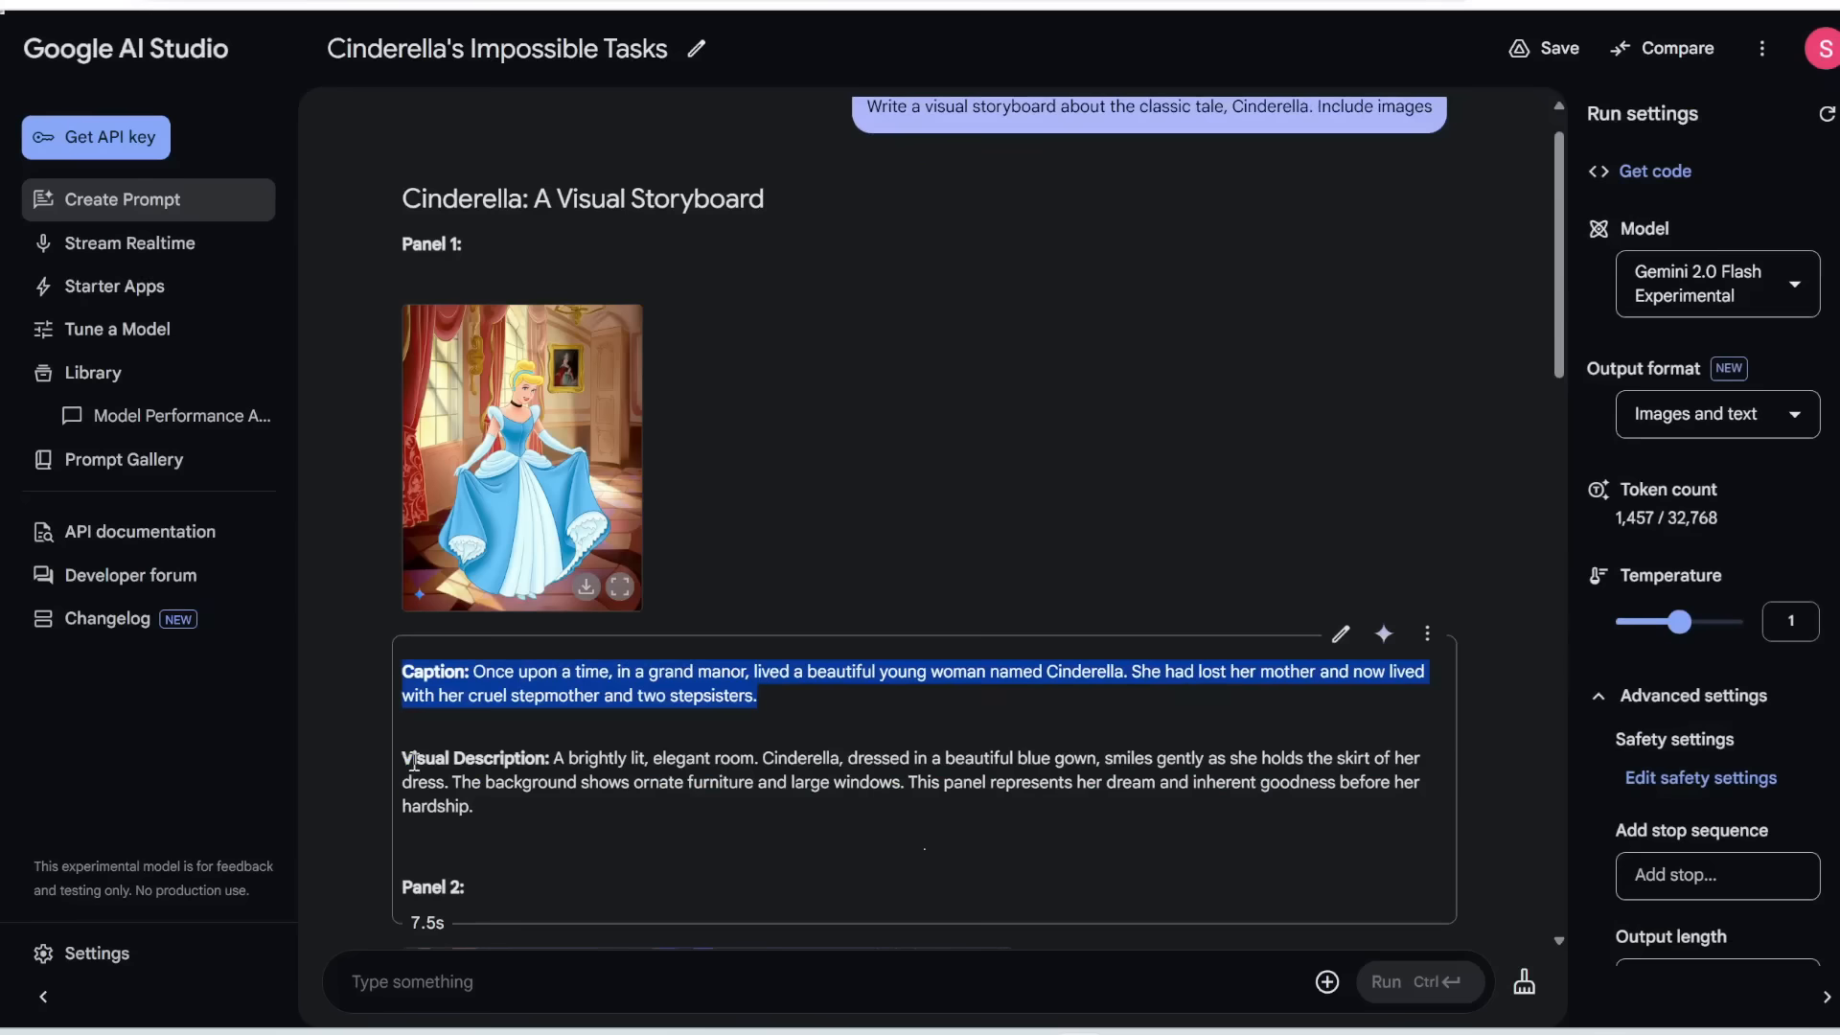
# Read the visual description of Panel 1 and examine Panels 2 to 4 of the Cinderella storyboard, comparing their text with the images.
pyautogui.moveTo(290, 922); pyautogui.dragTo(588, 1031)
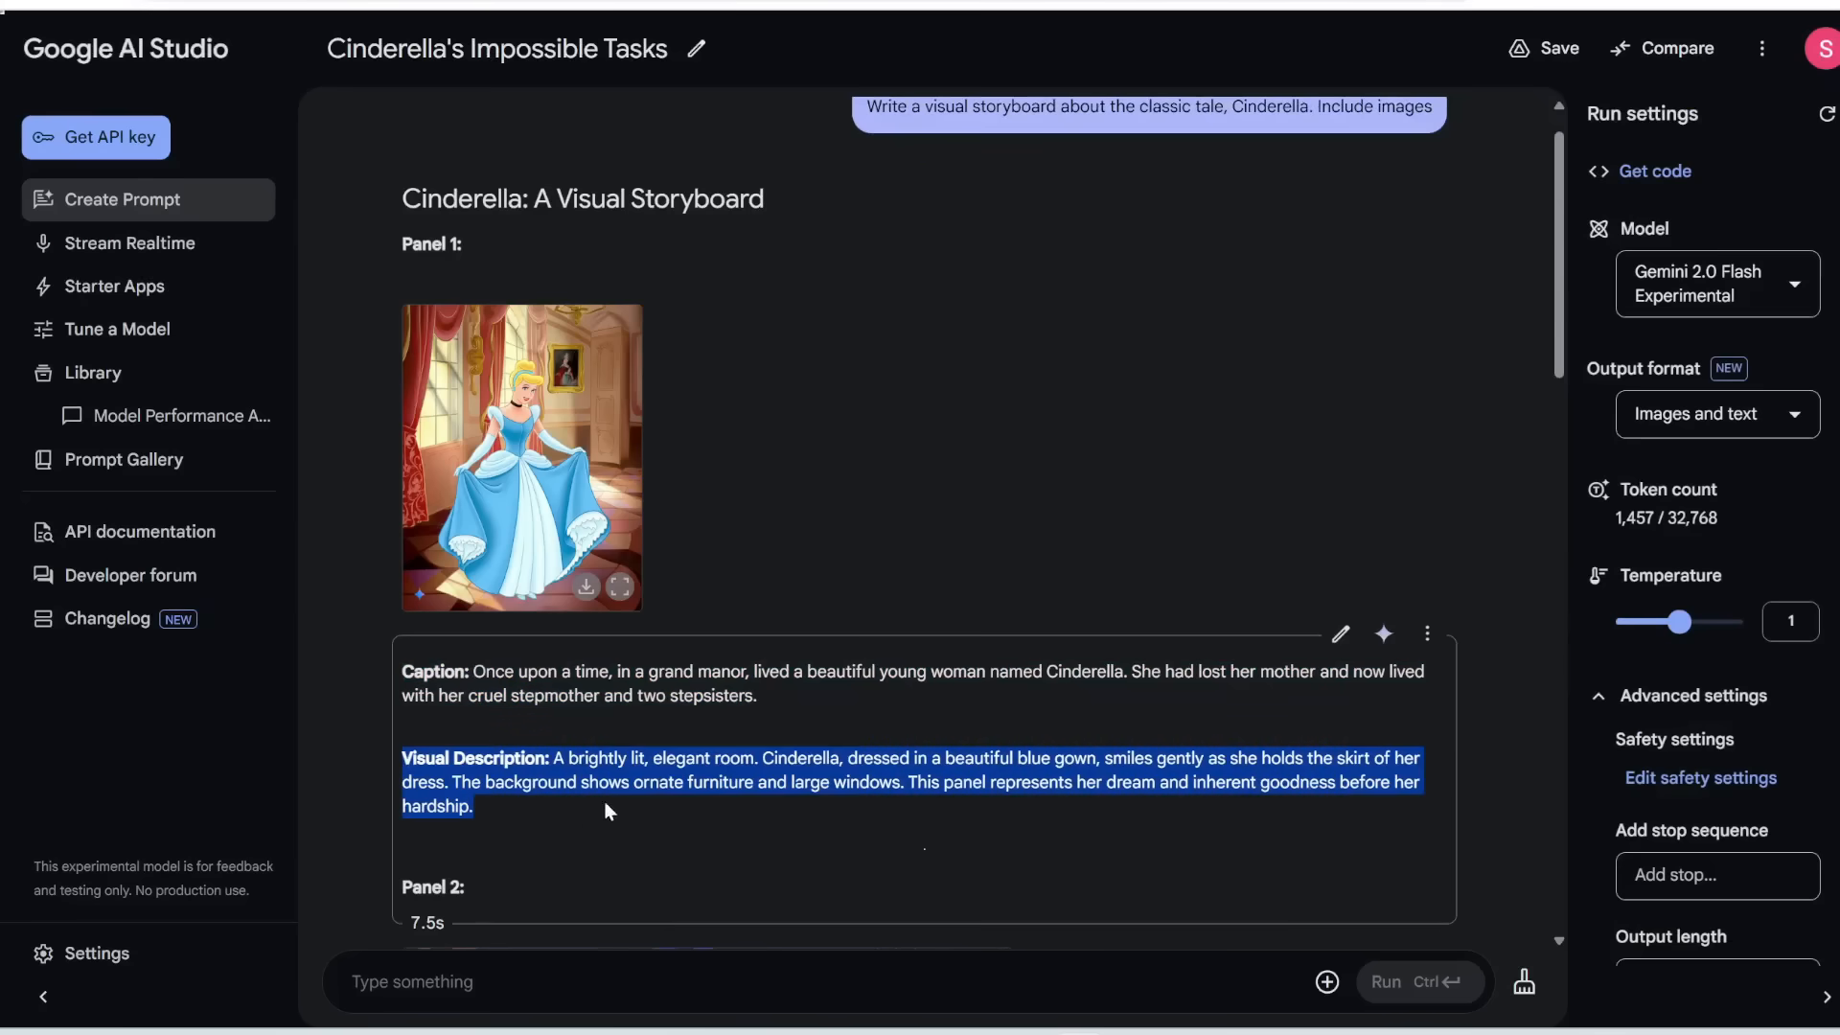
pyautogui.scroll(-5, 893, 763)
pyautogui.scroll(-3, 775, 656)
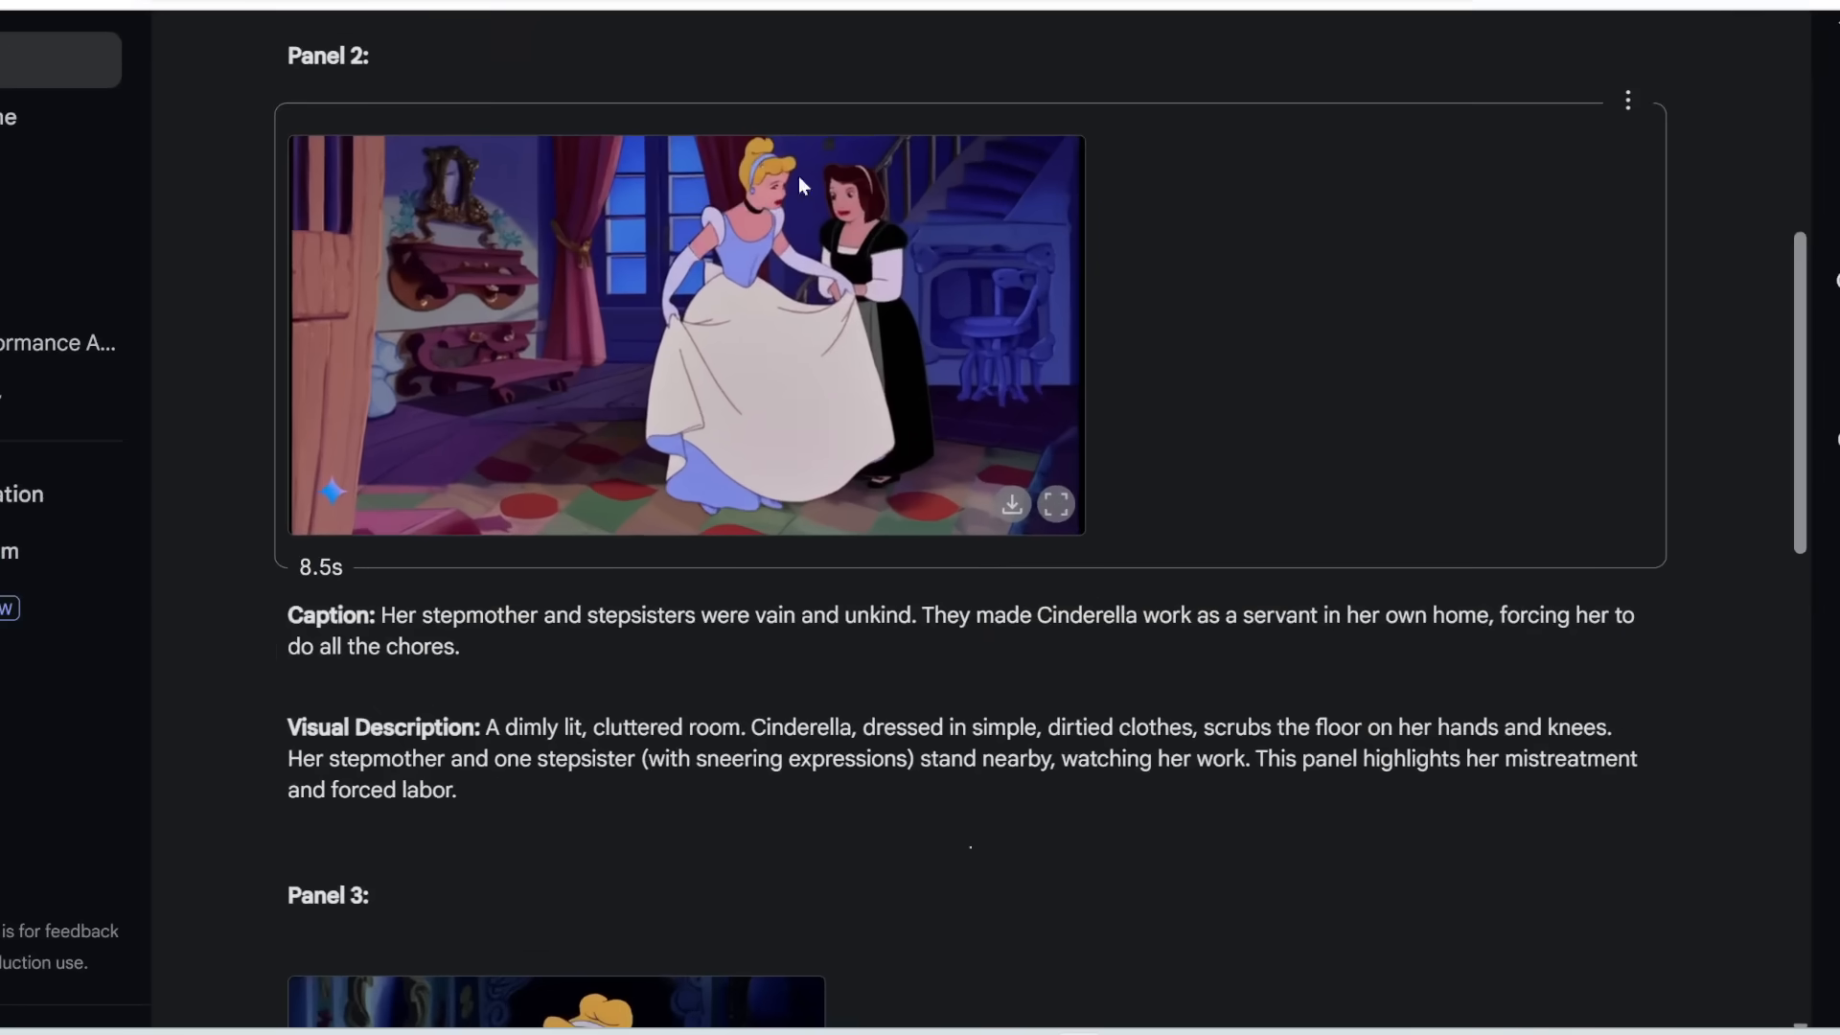
pyautogui.moveTo(290, 614); pyautogui.dragTo(546, 824)
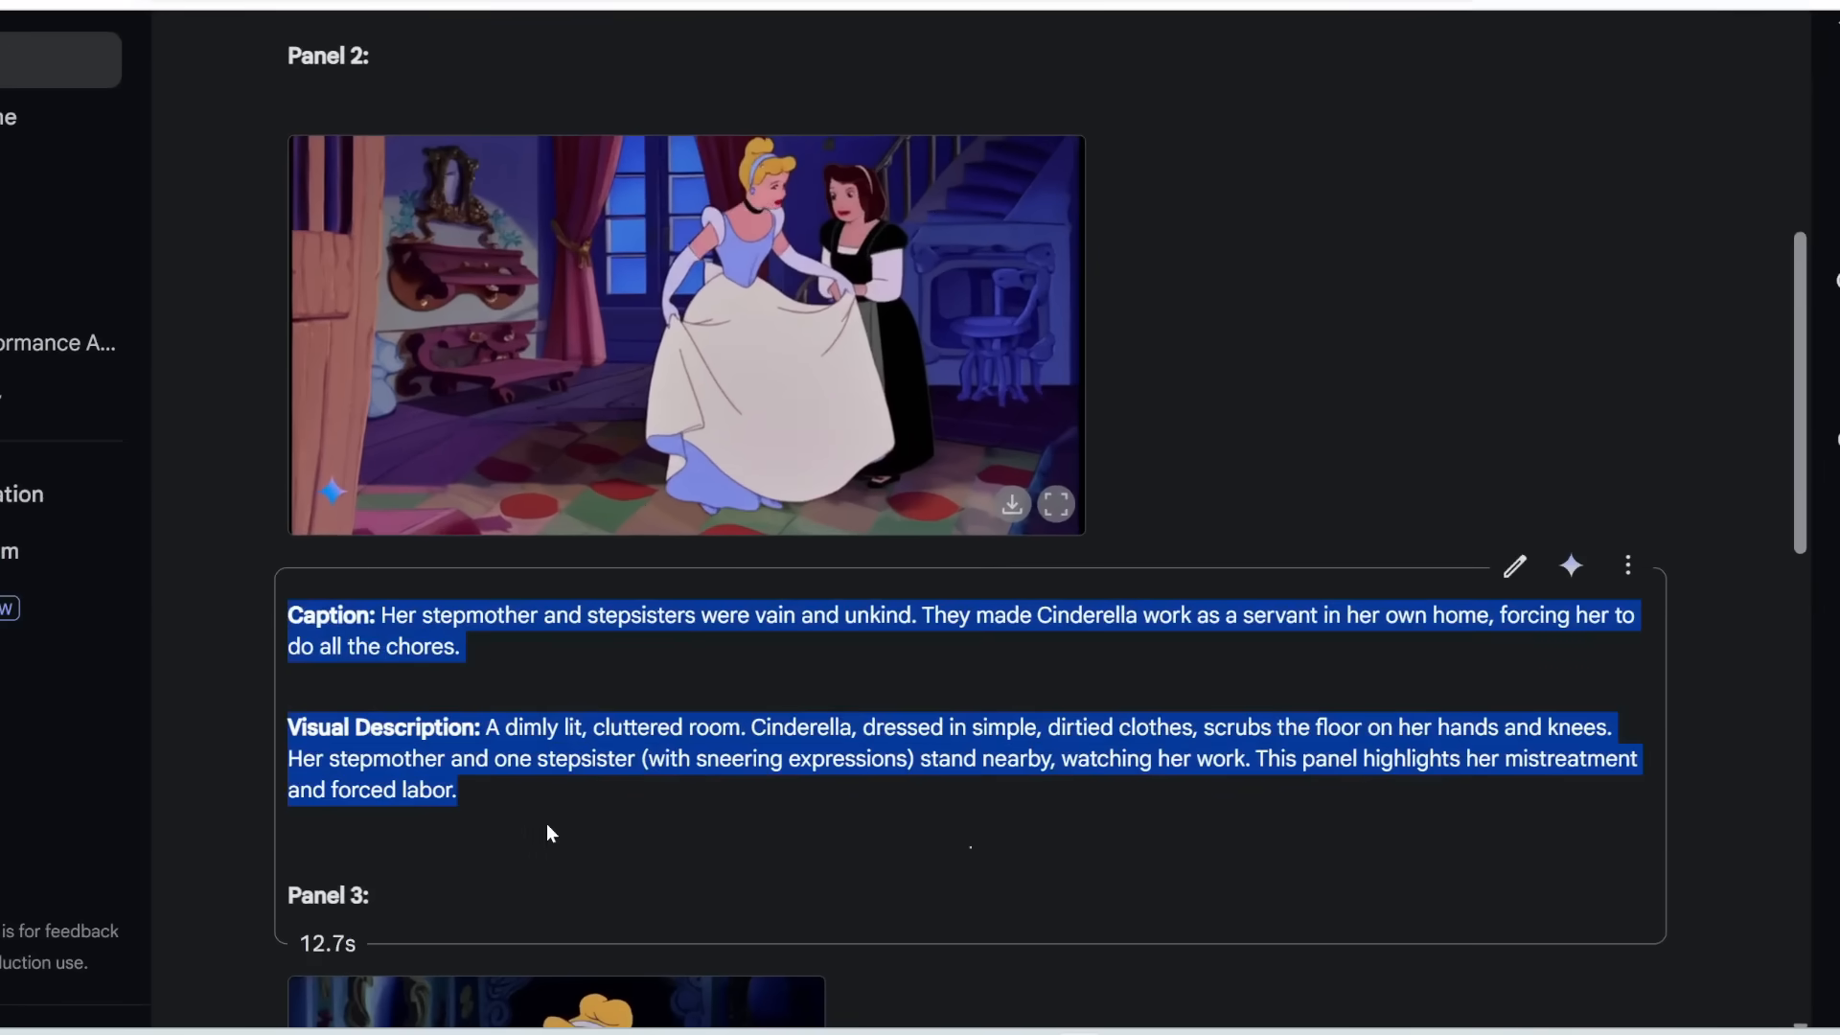
pyautogui.scroll(-6, 728, 767)
pyautogui.scroll(-2, 727, 767)
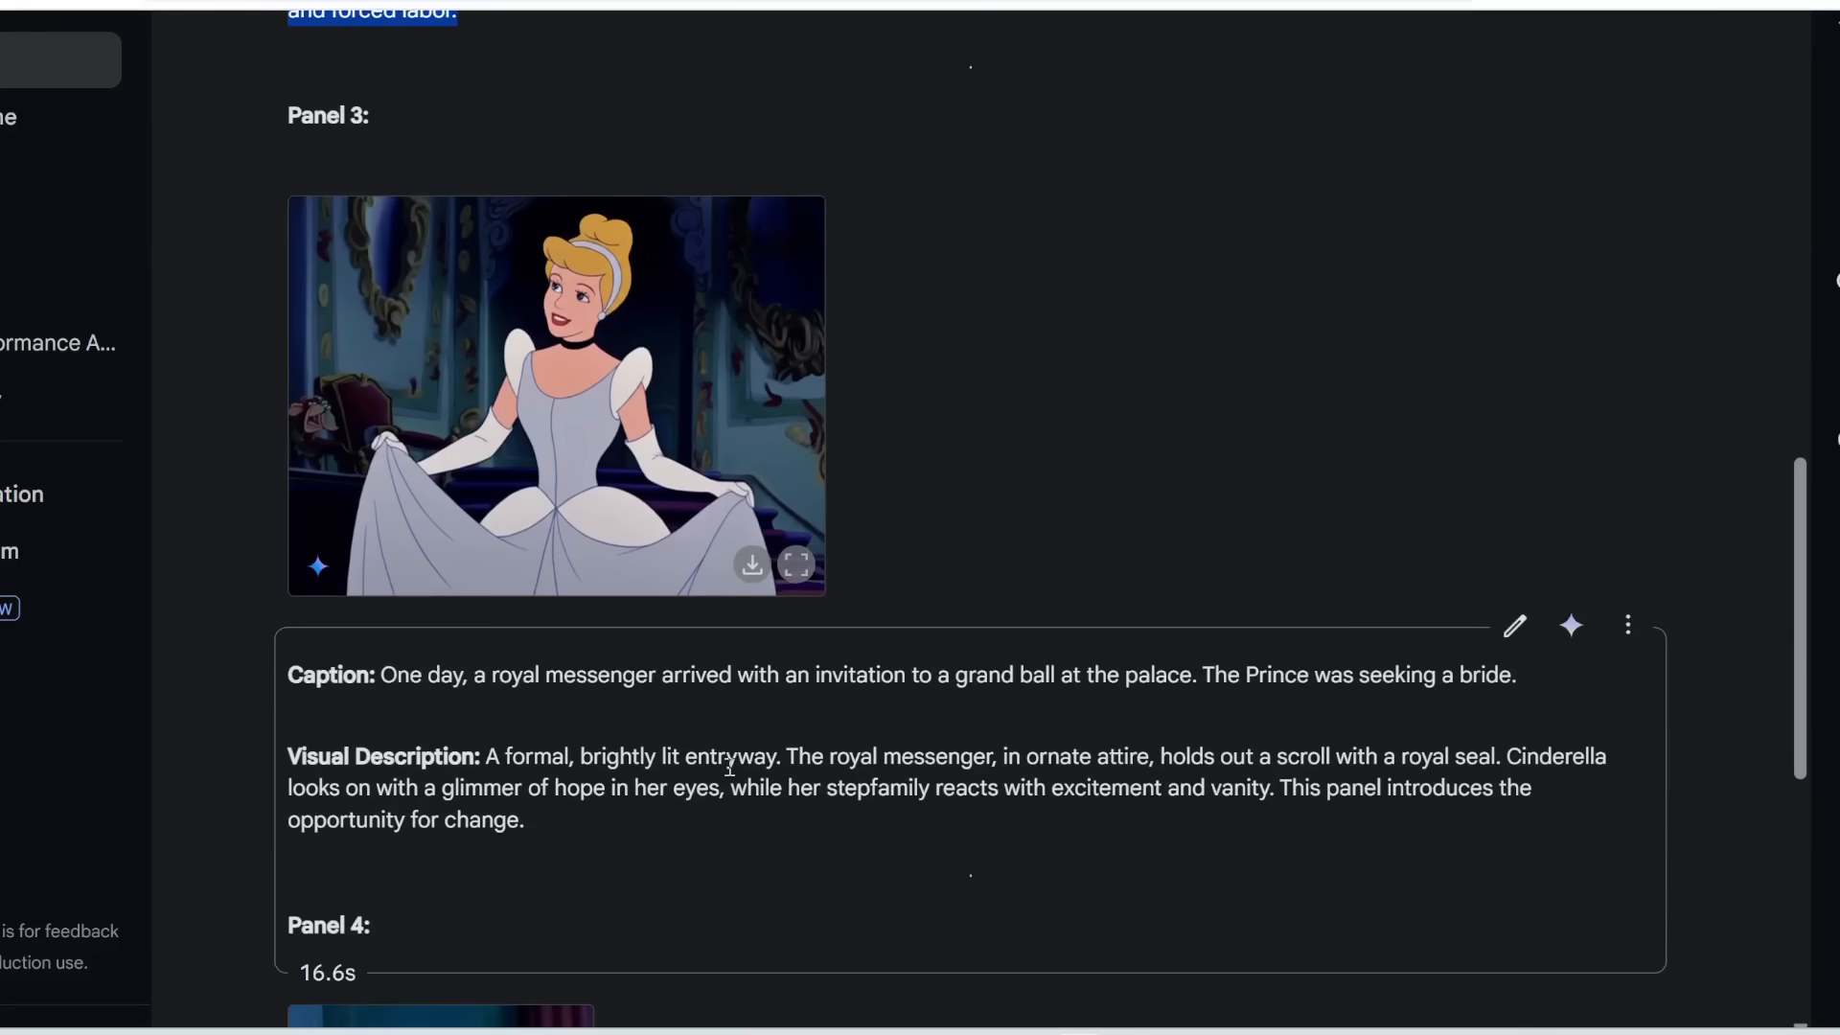
pyautogui.moveTo(380, 674); pyautogui.dragTo(1093, 678)
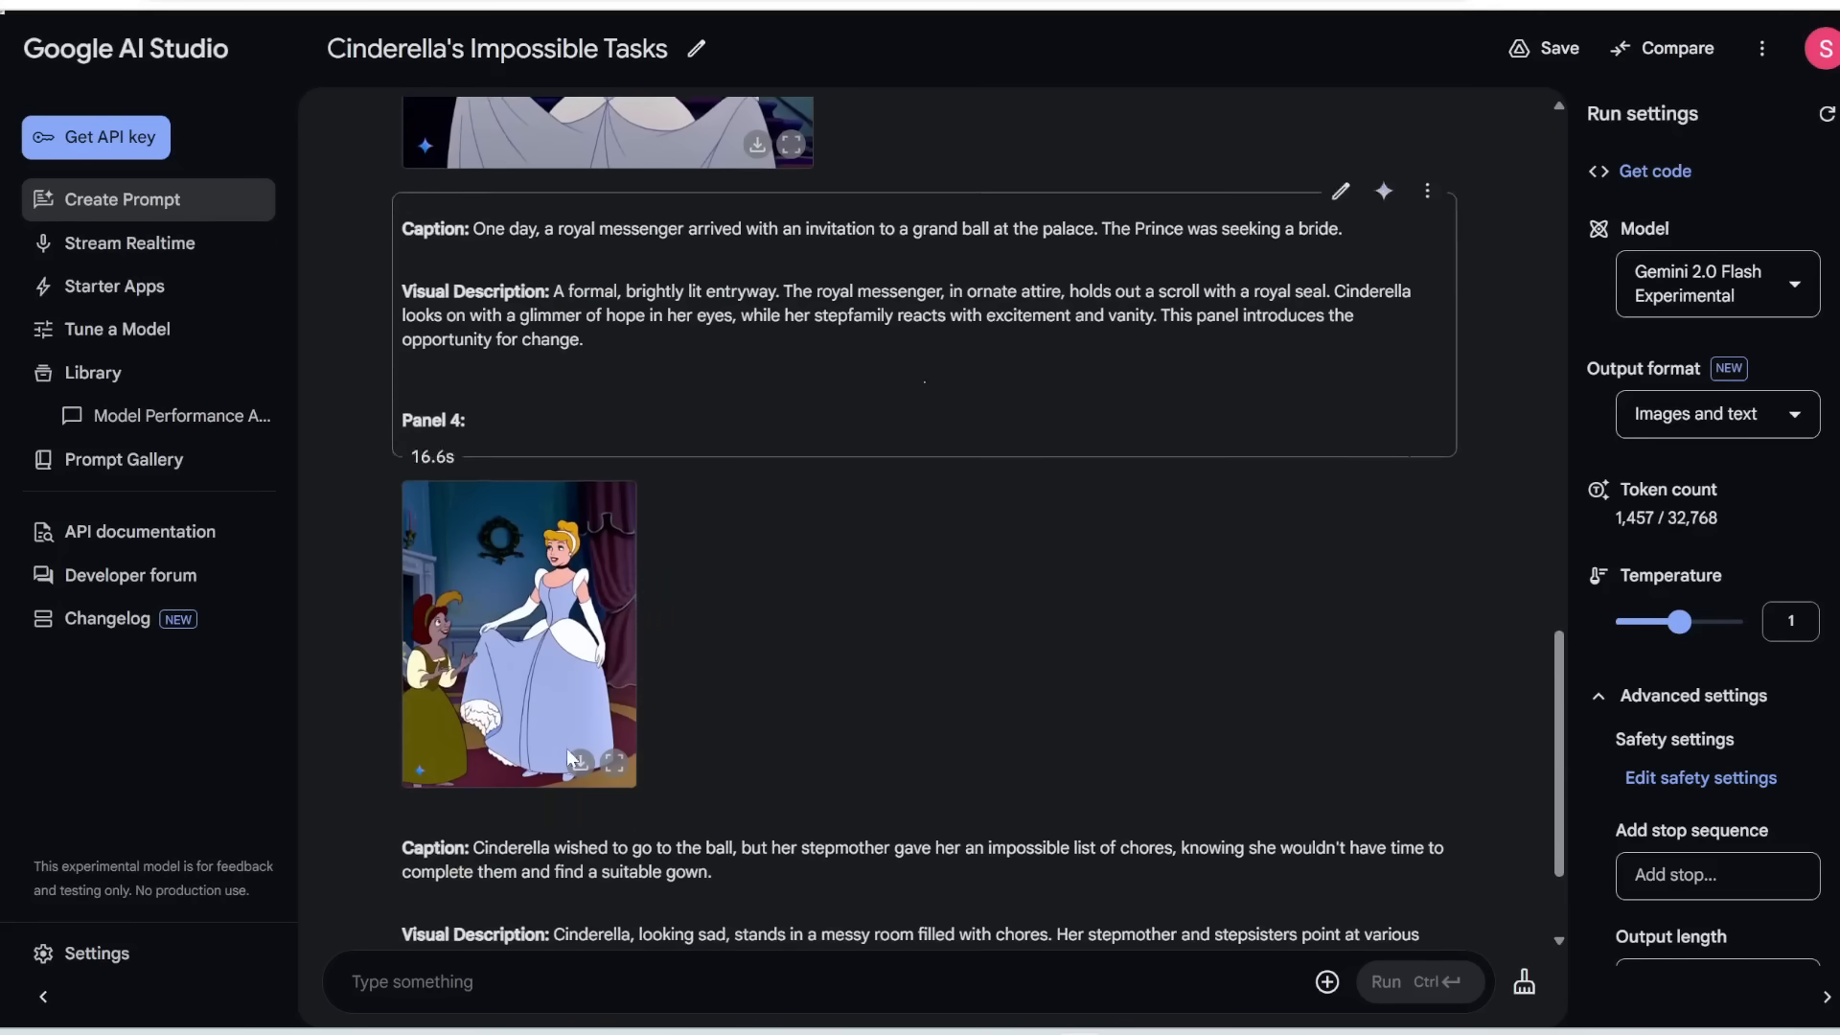
pyautogui.scroll(1, 549, 642)
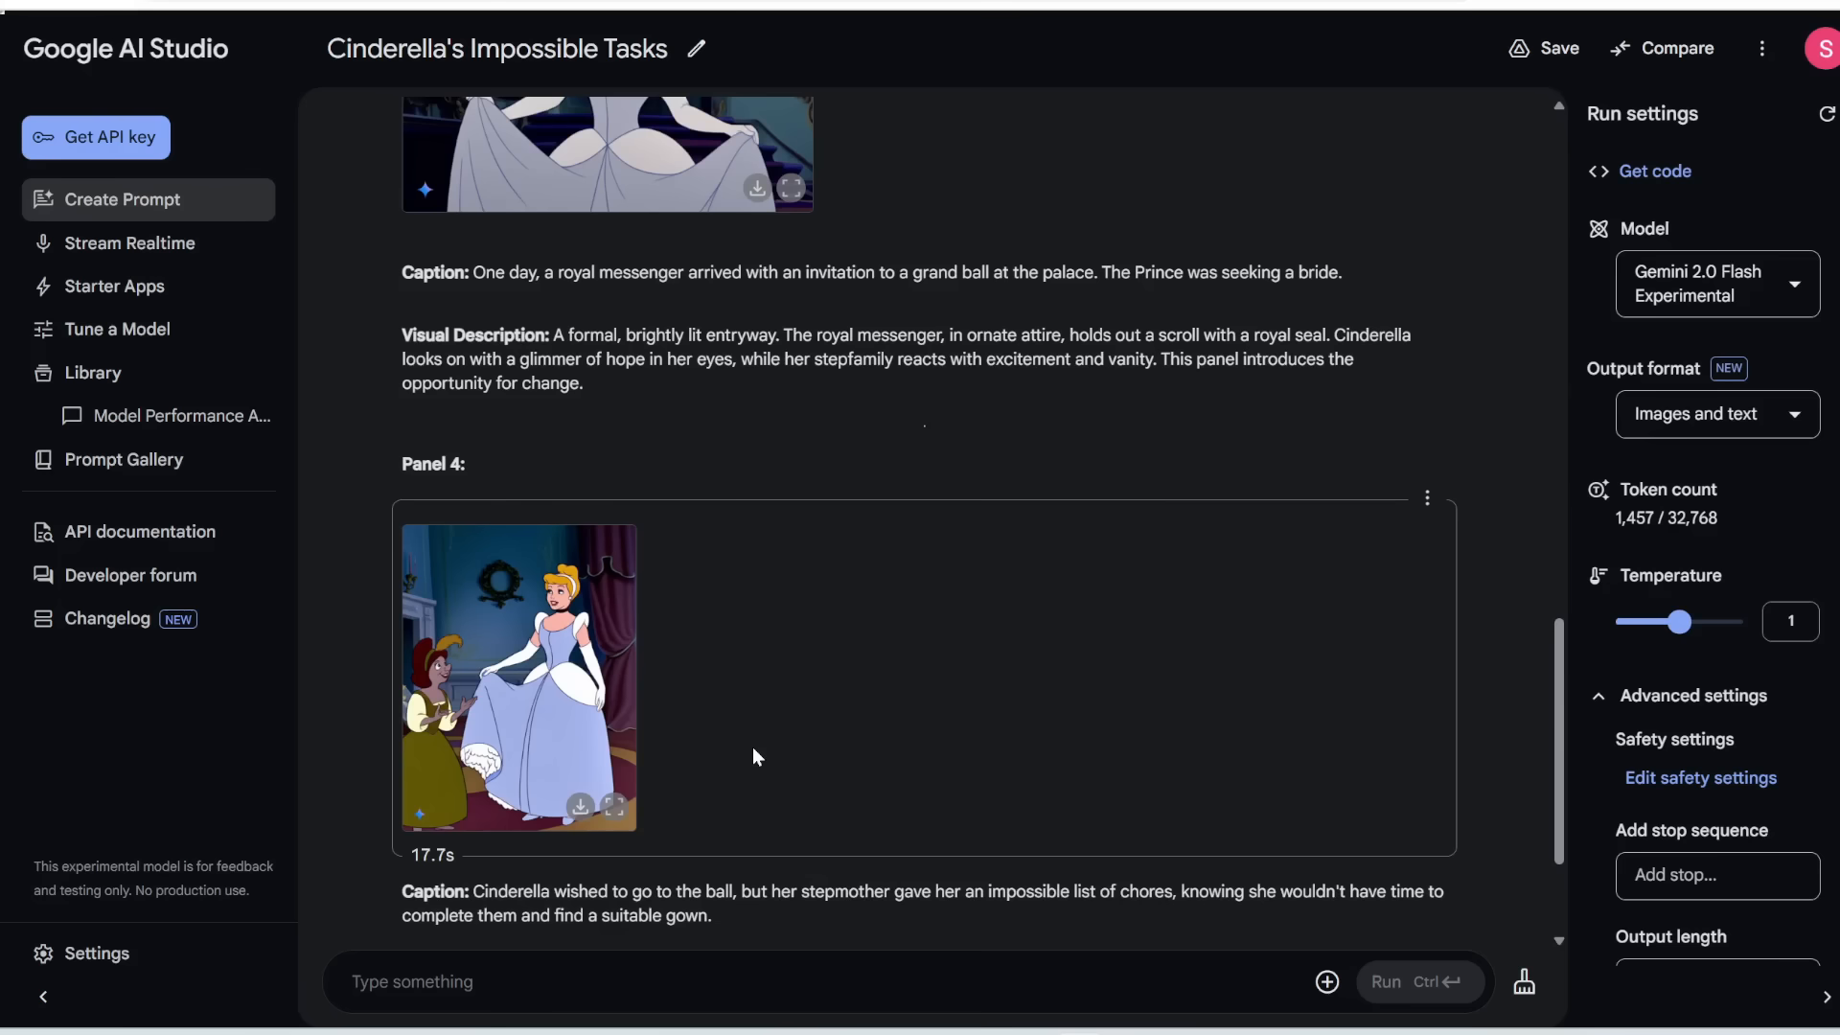
# In a new prompt, run "Make a diagram of an animal cell with labeled organelles".
pyautogui.click(137, 204)
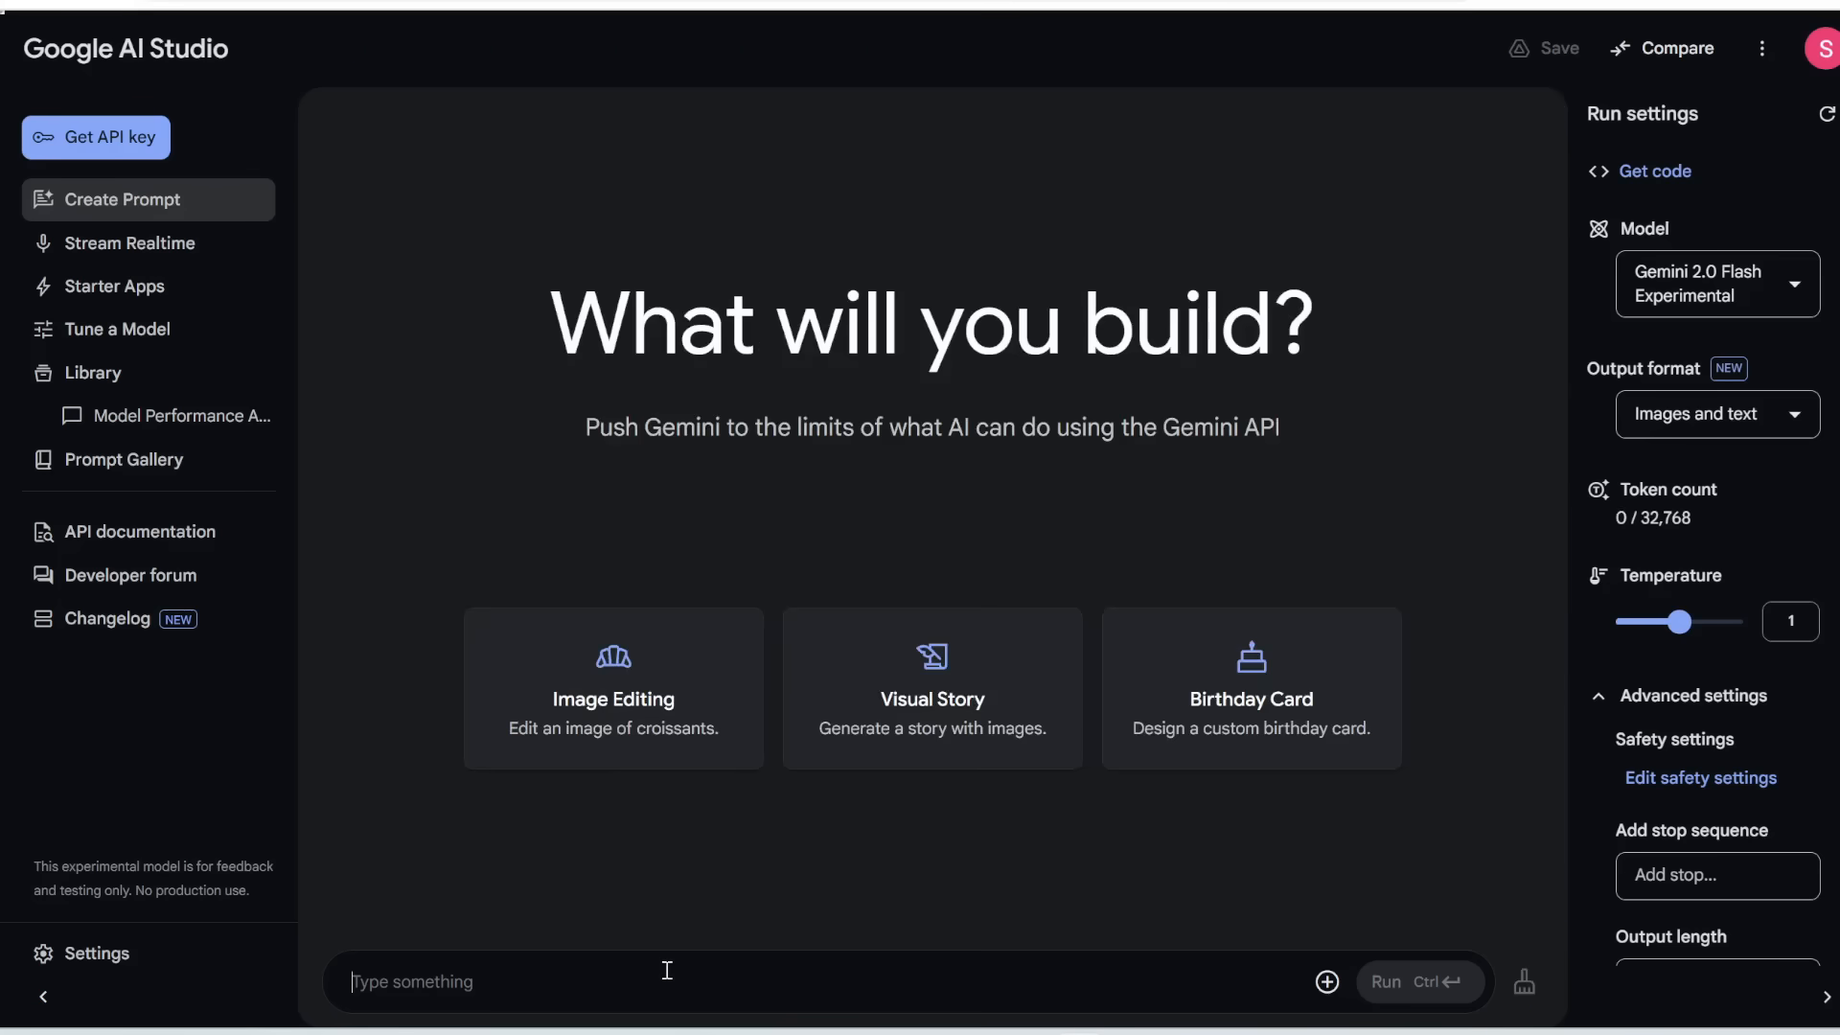
pyautogui.scroll(5, 801, 949)
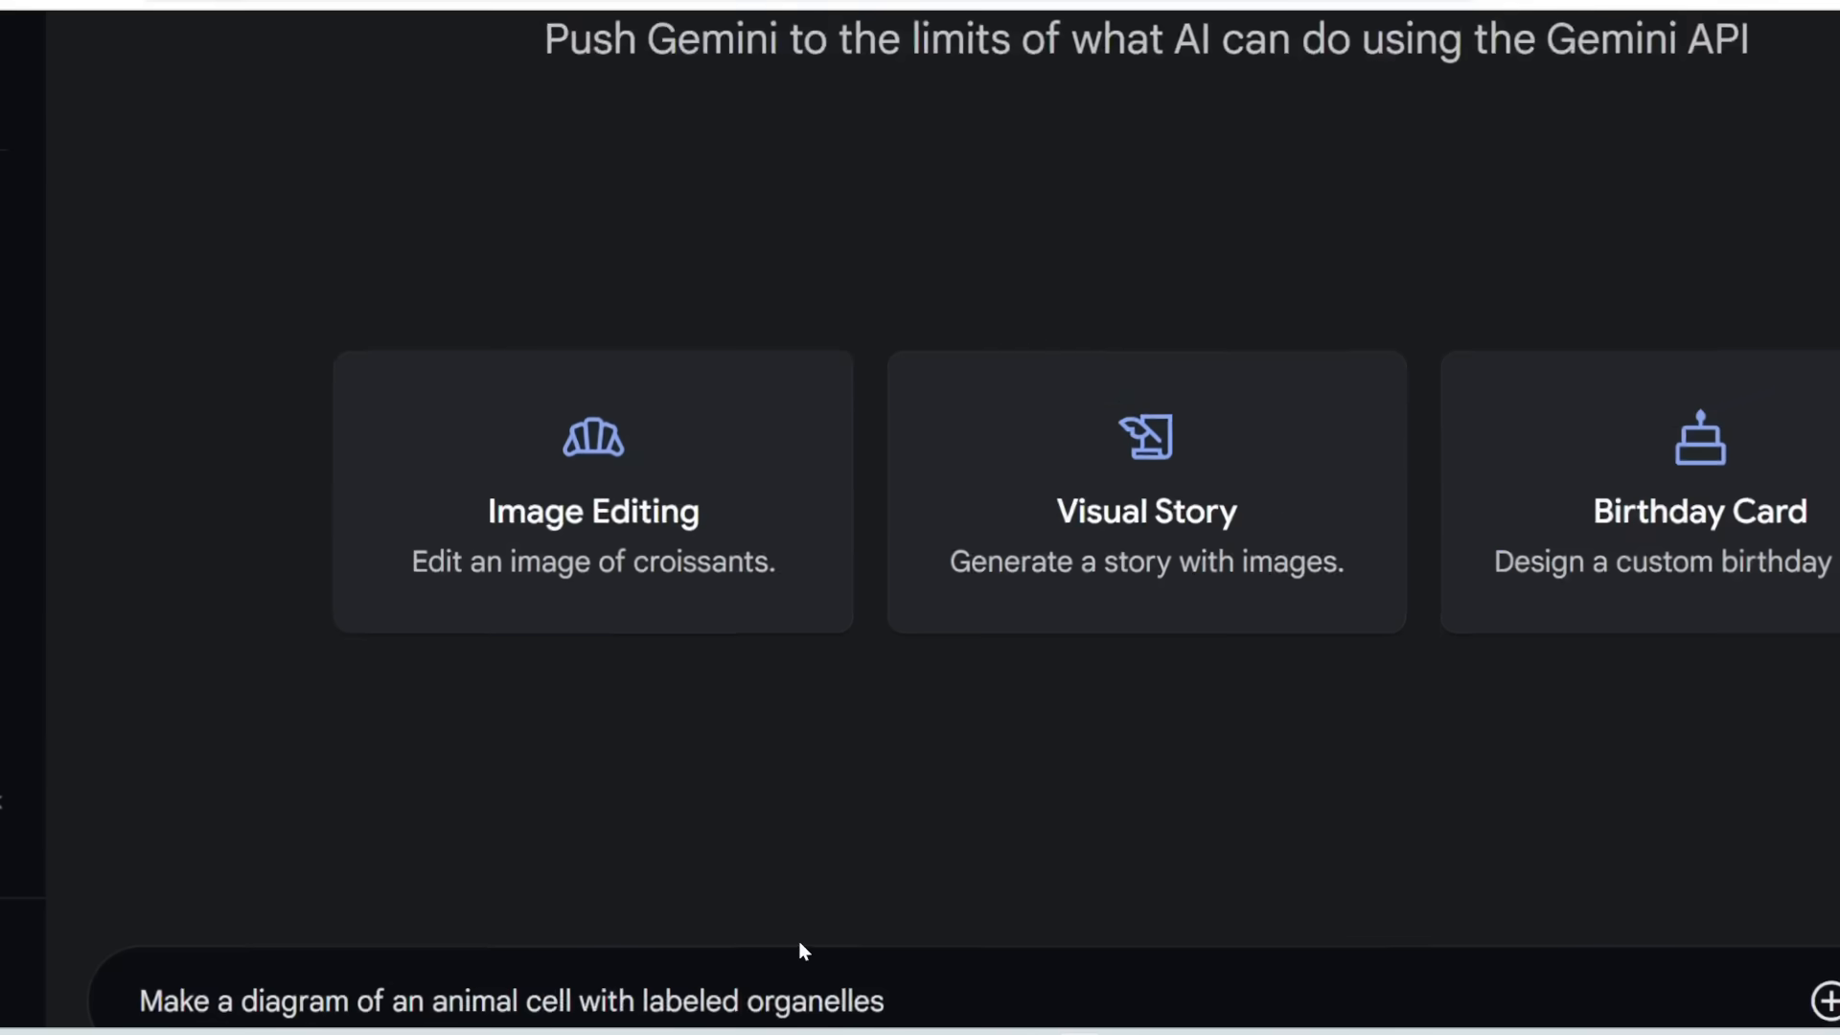
pyautogui.scroll(-1, 802, 949)
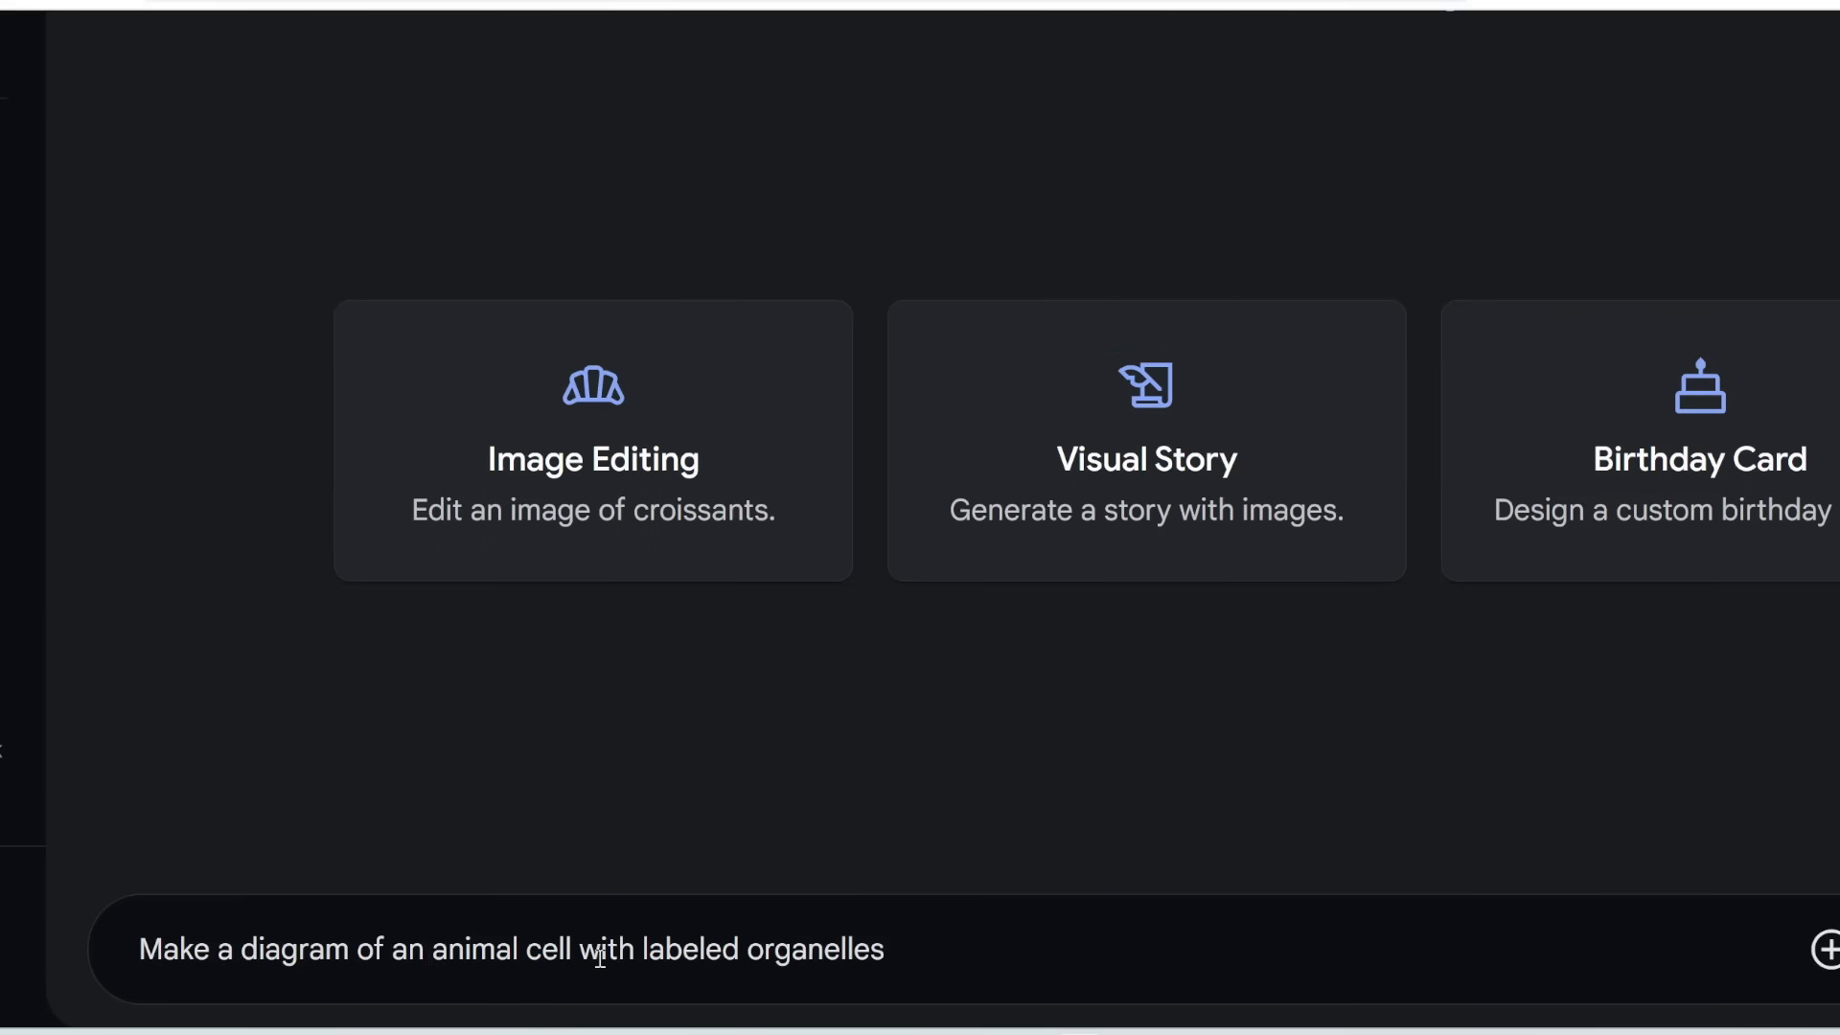
pyautogui.click(1023, 952)
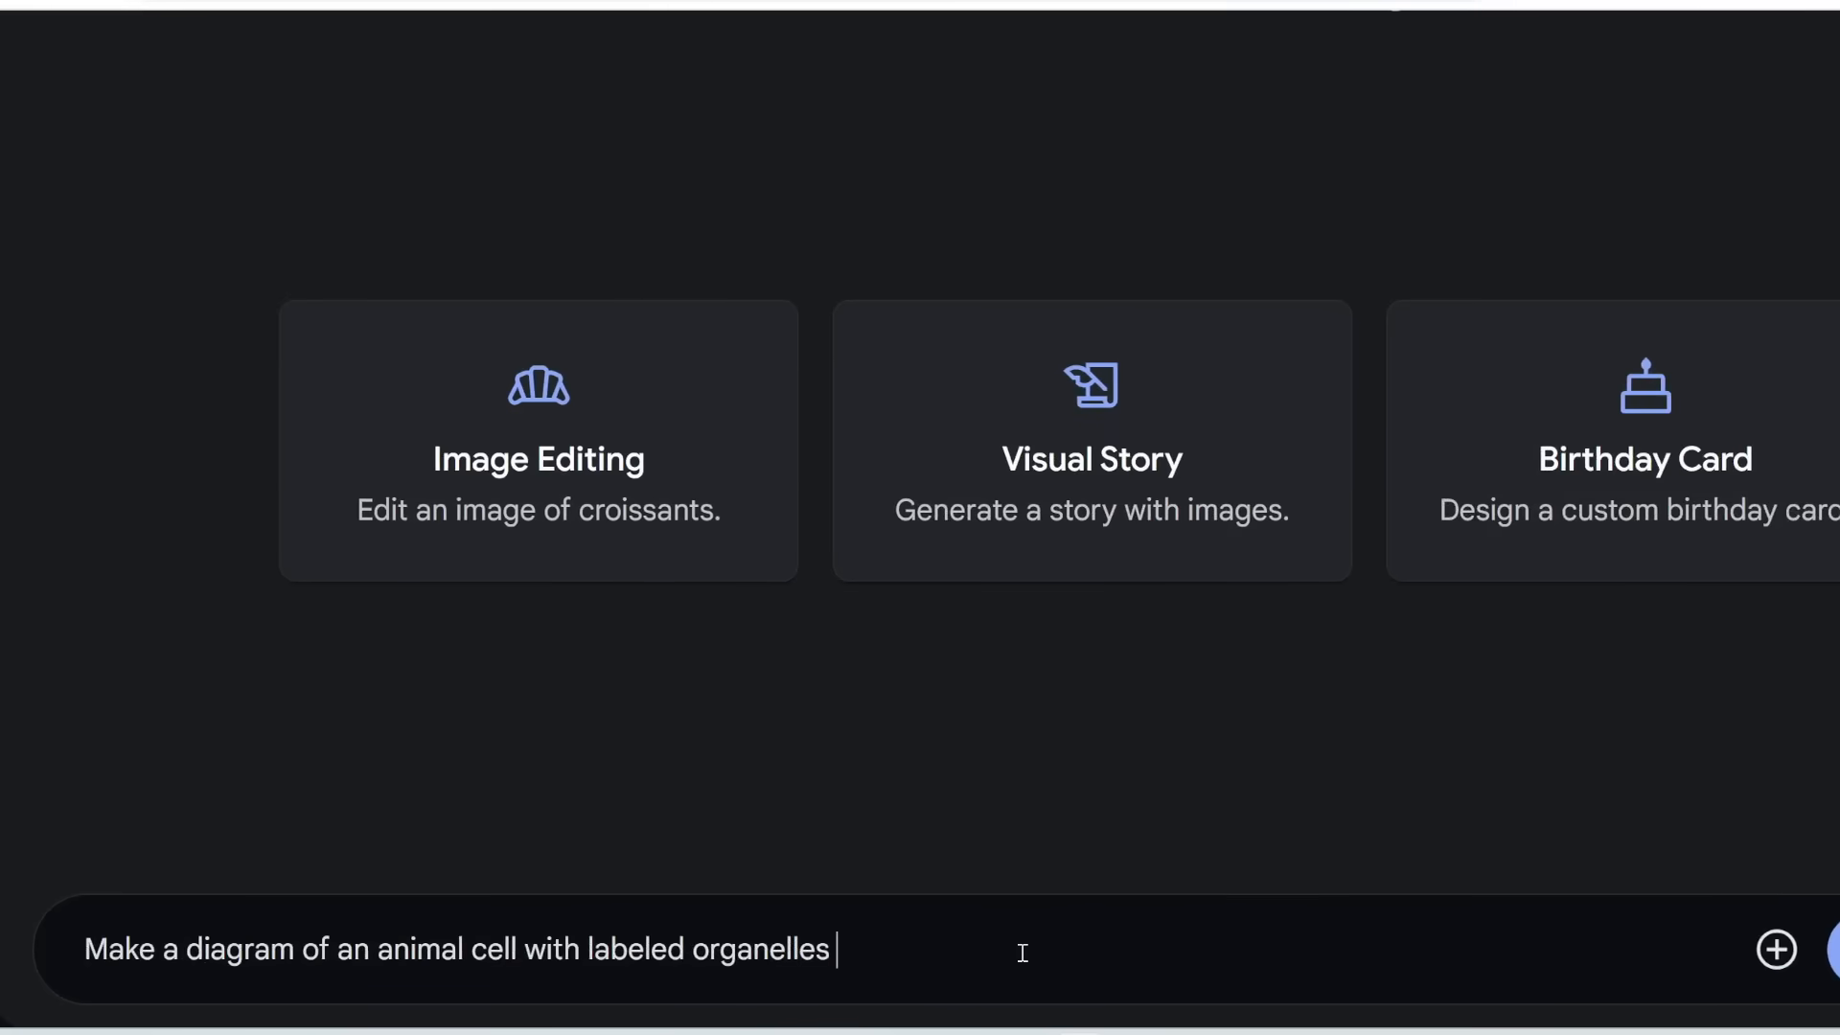
pyautogui.click(1801, 960)
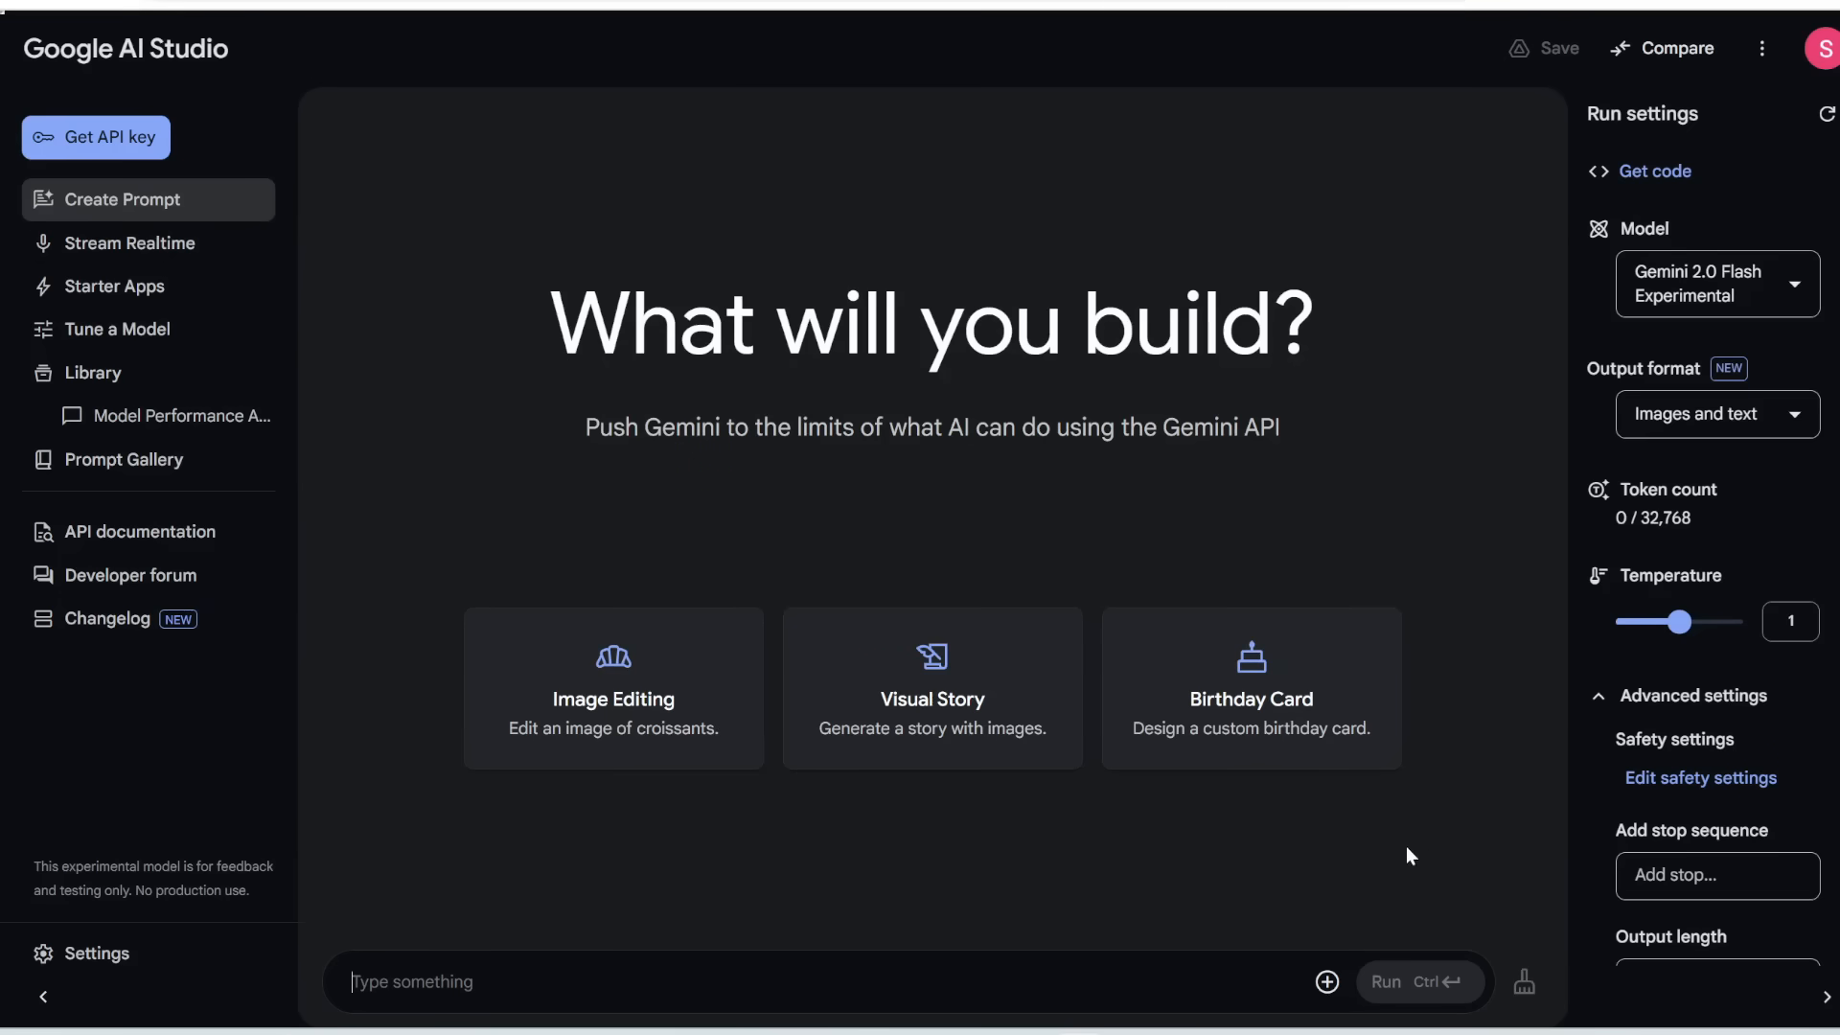
# Attach the pencil sketch of the girl in a hoodie, run "make a line art out of this sketch" and view the result enlarged.
pyautogui.hotkey('ctrl', 'v')
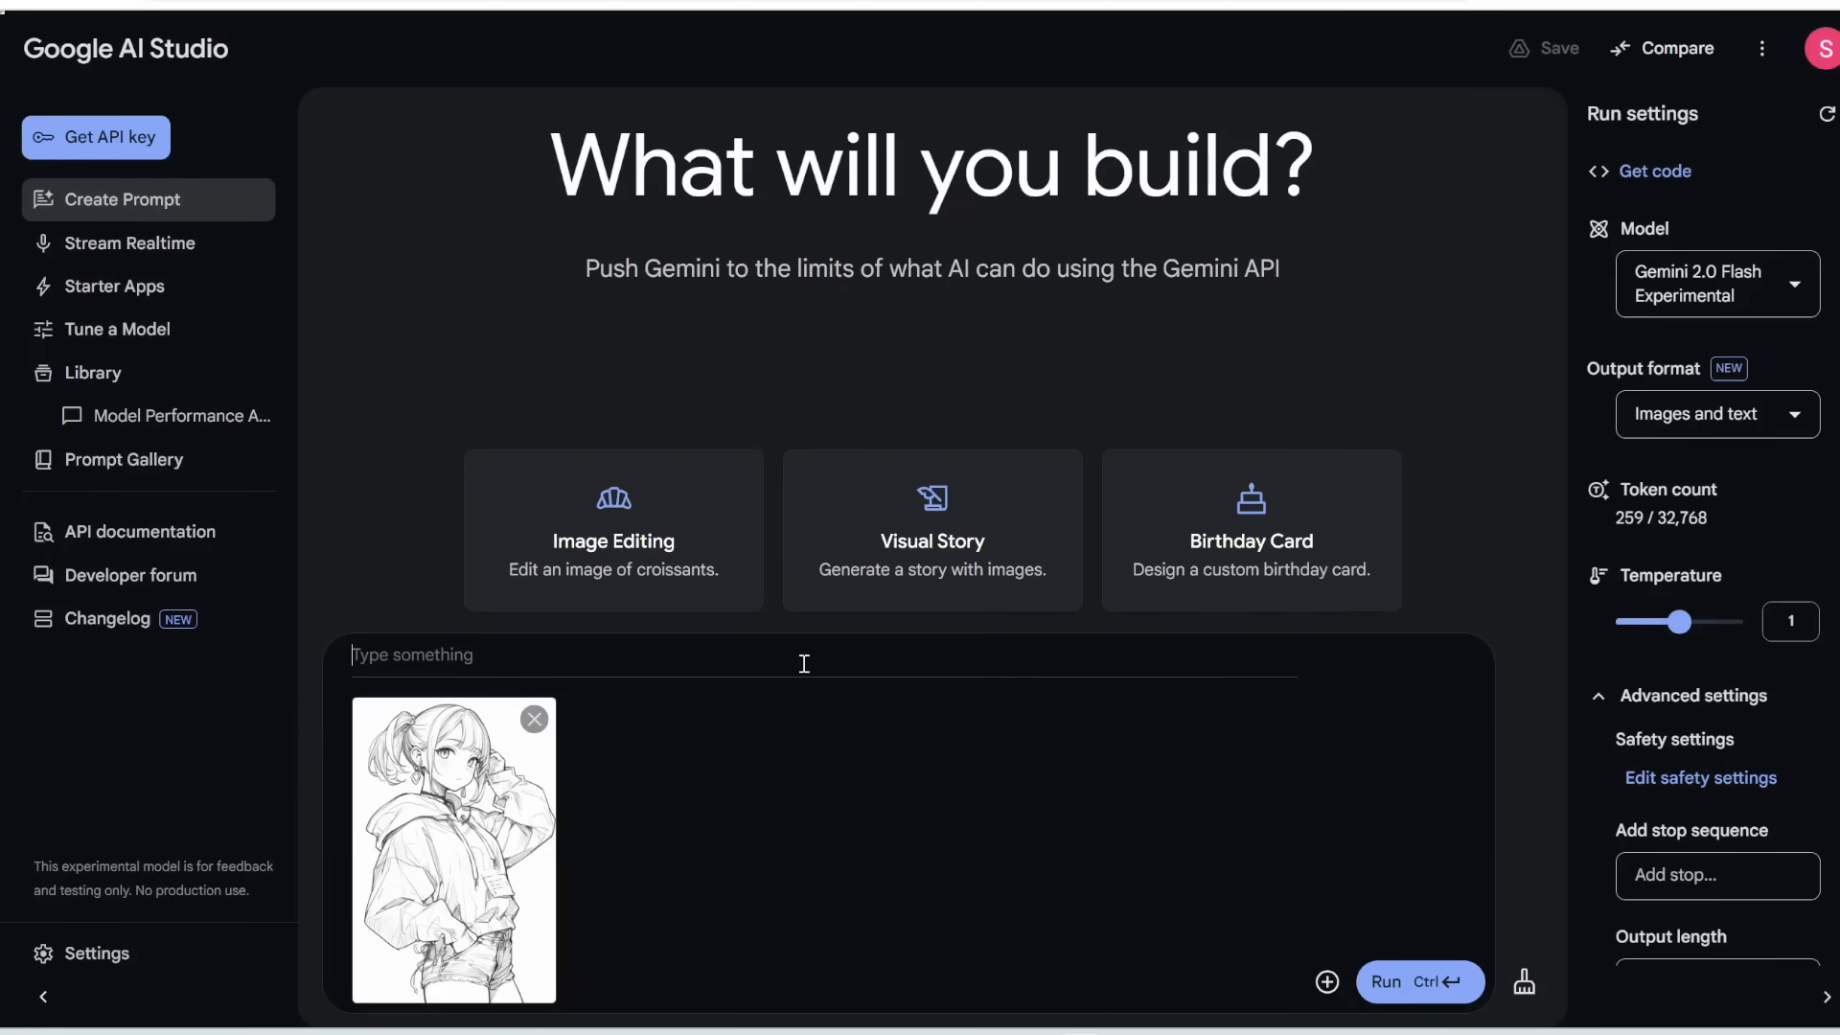
pyautogui.hotkey('ctrl', 'v')
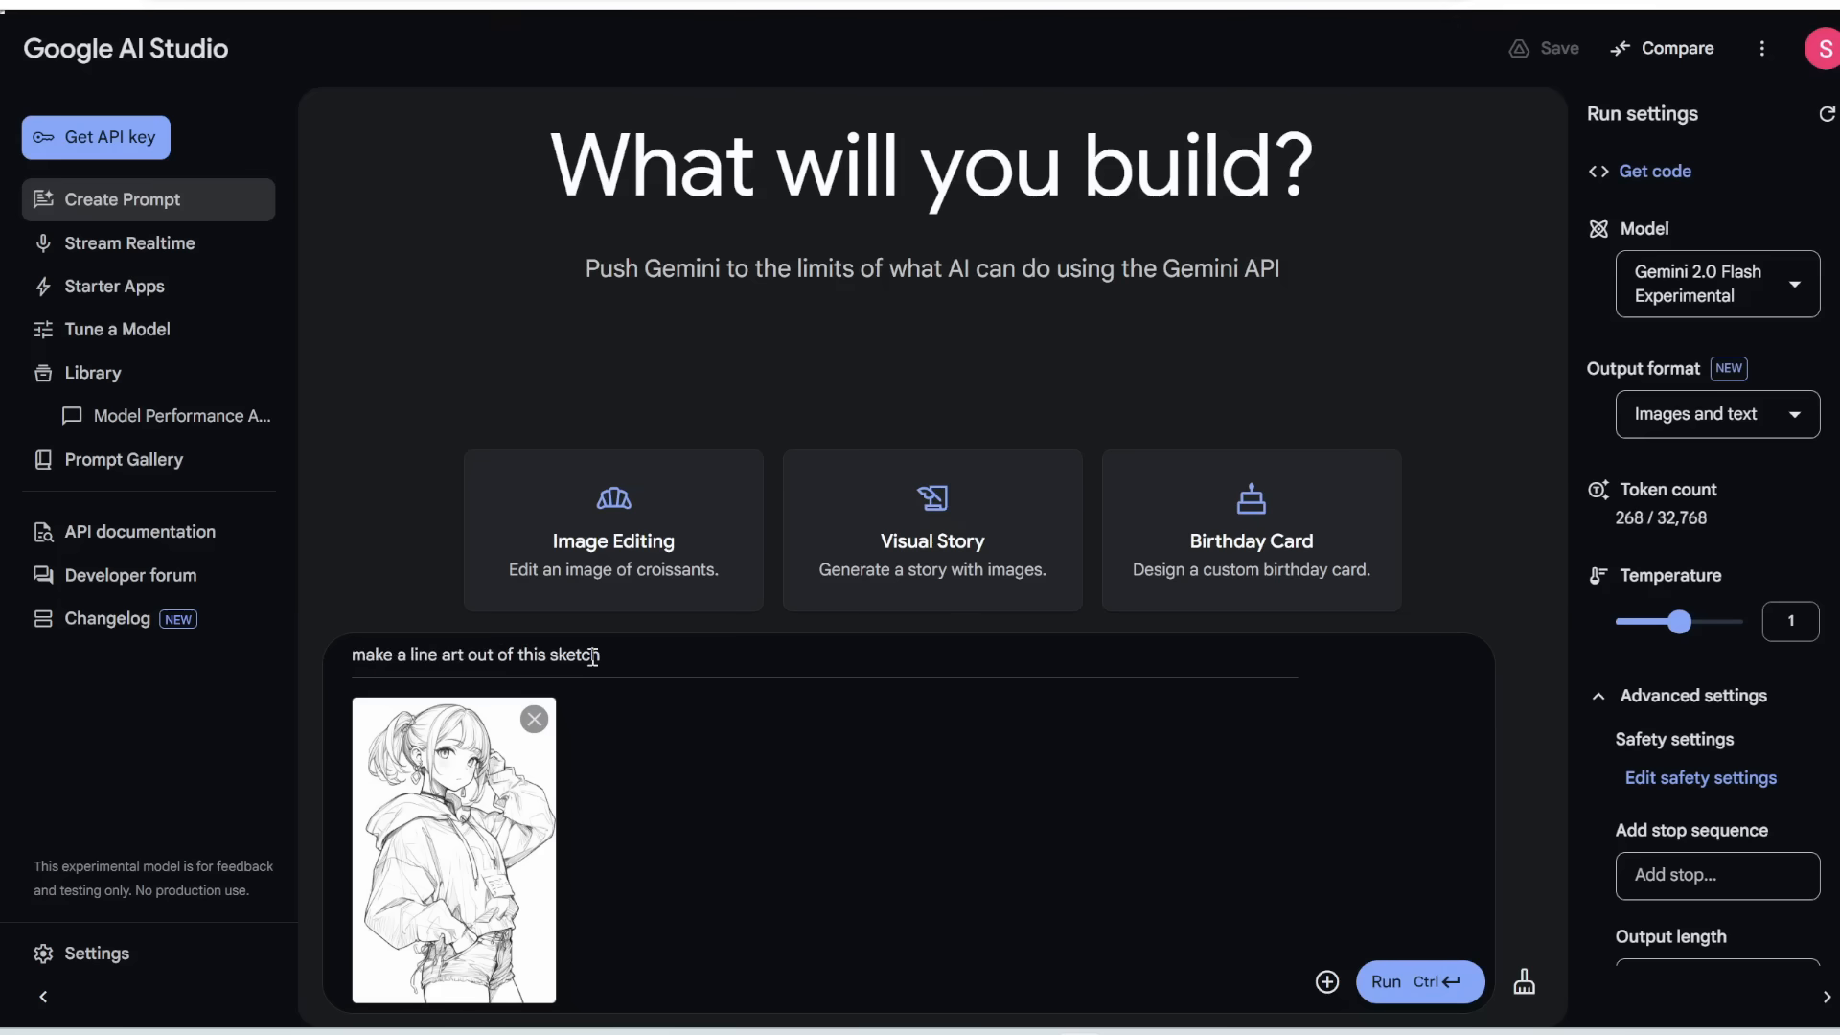
pyautogui.click(1399, 979)
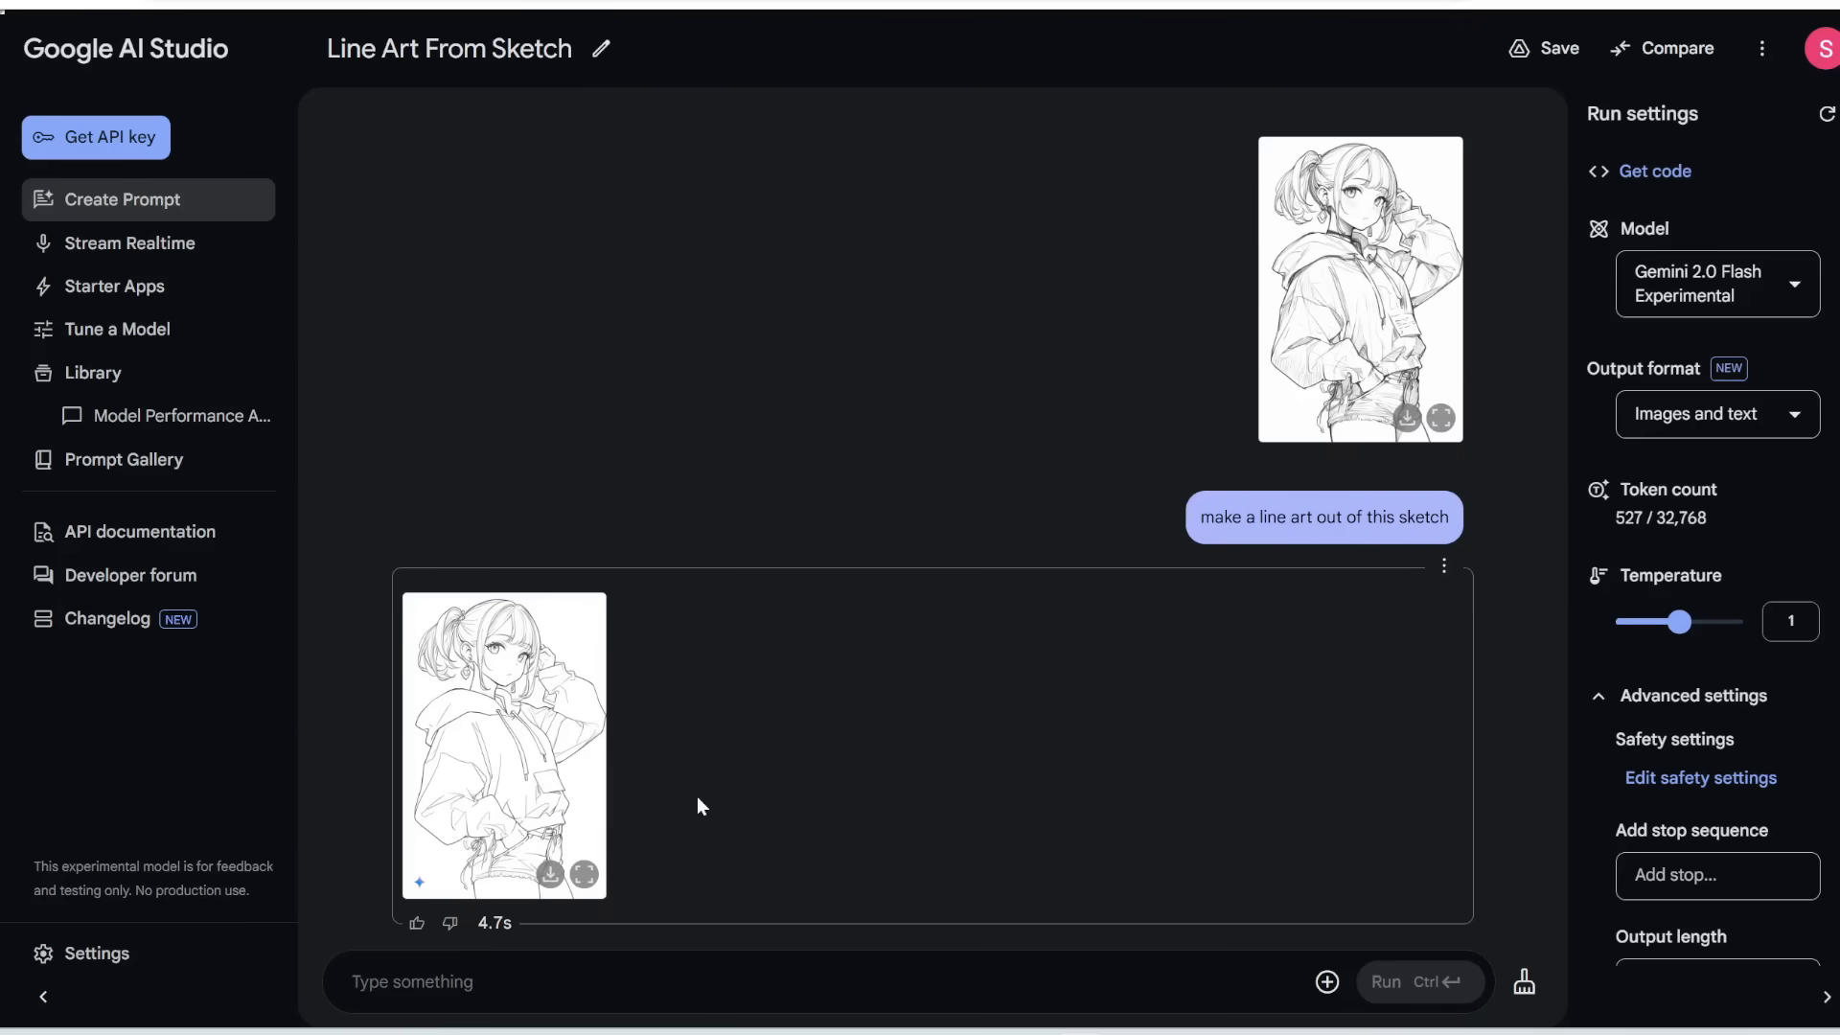
pyautogui.click(587, 875)
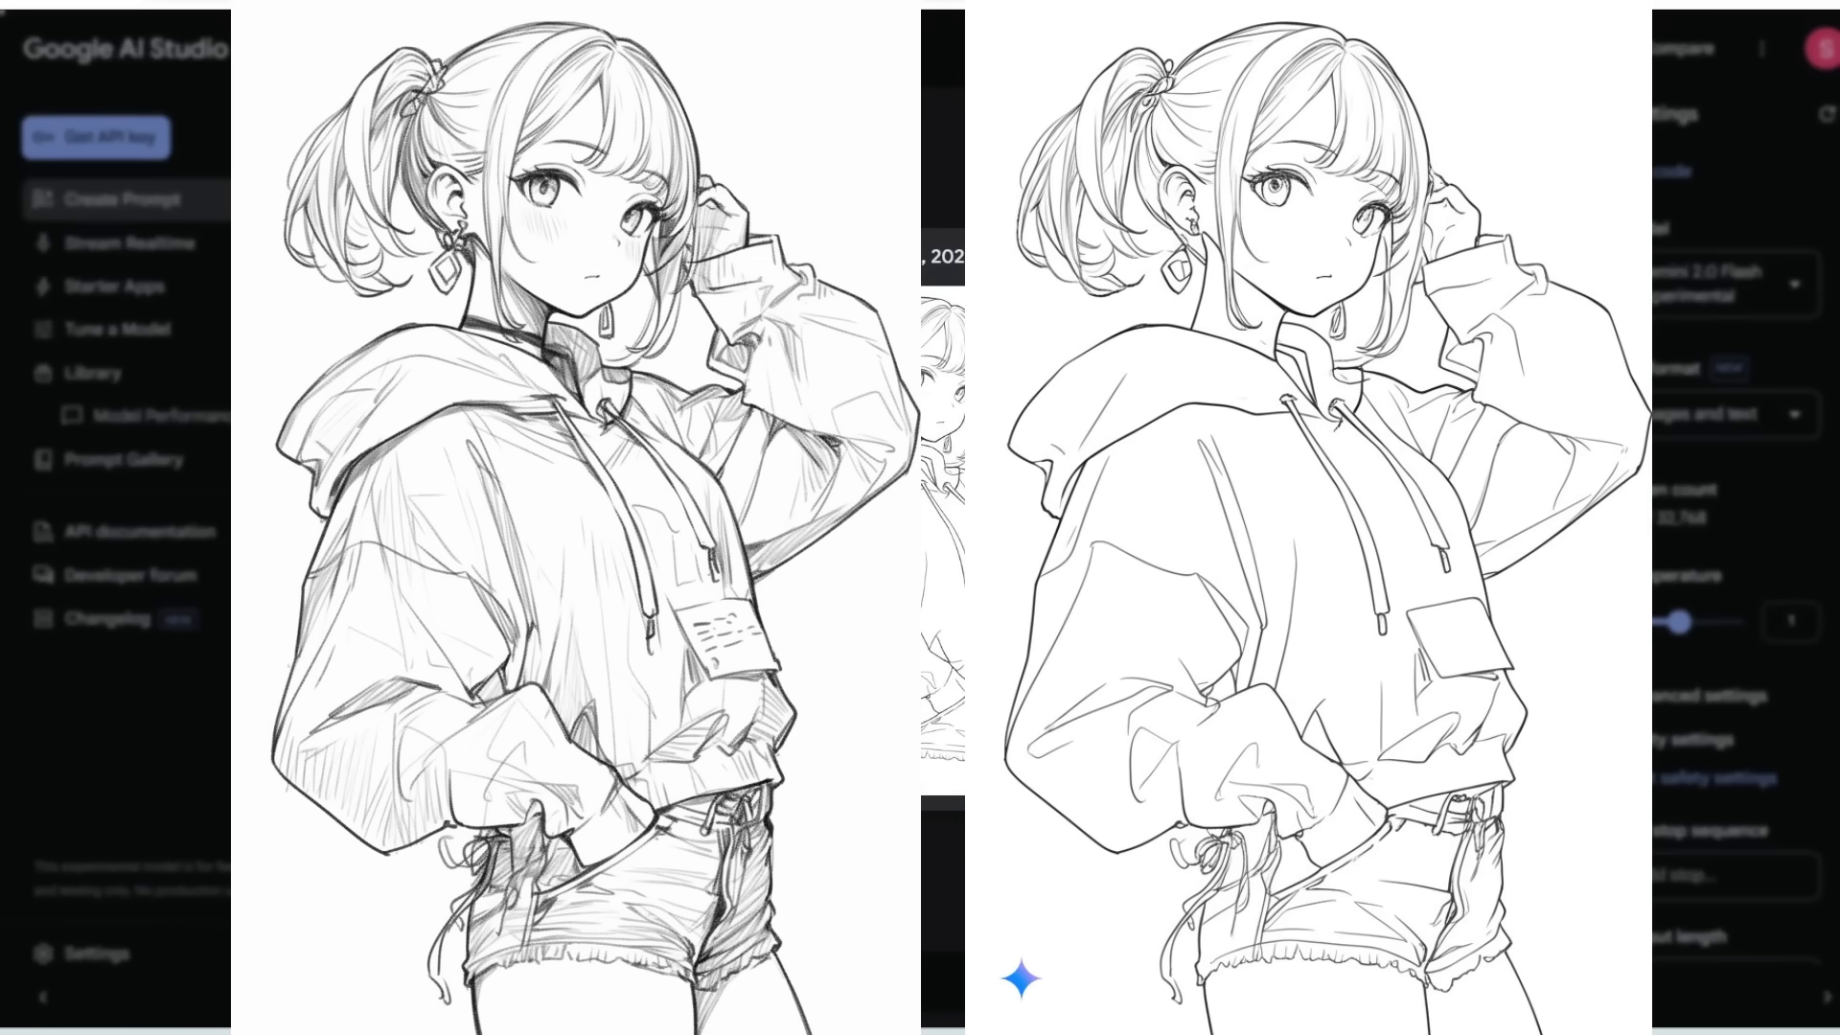
pyautogui.press('Escape')
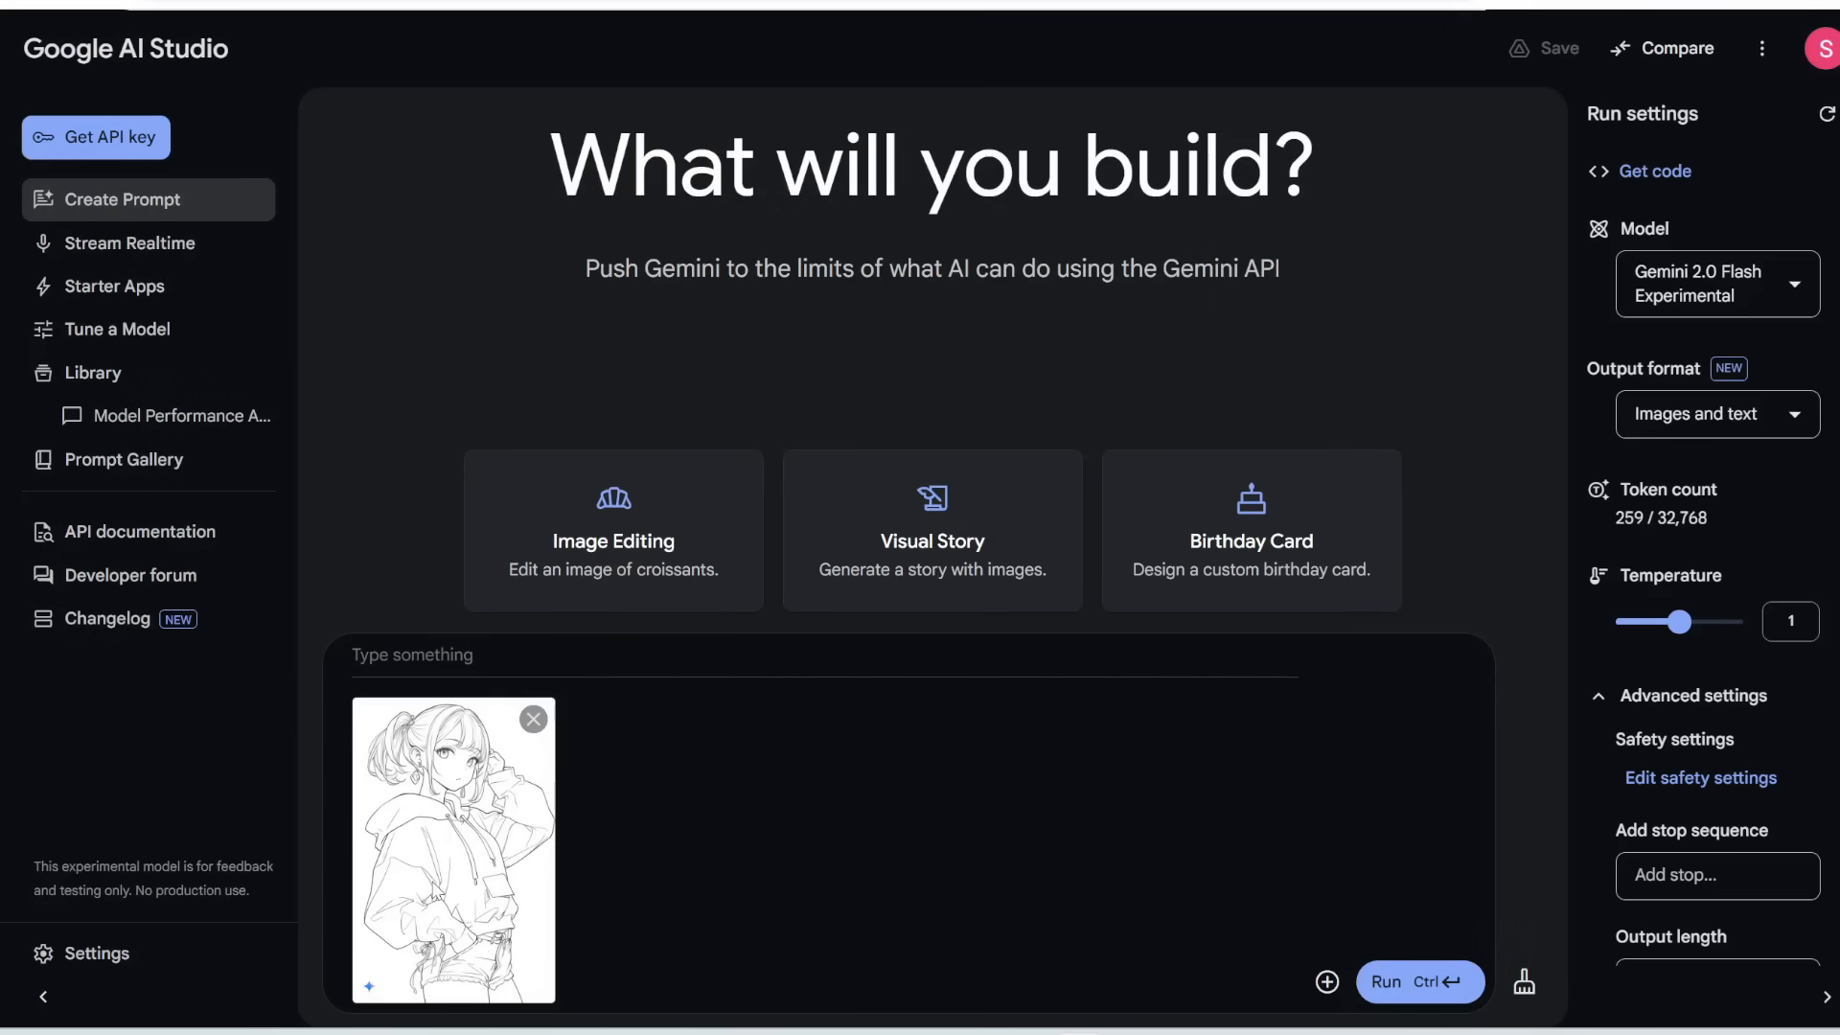
# Run "colorize this" on the attached line art of the girl and enlarge the generated image.
pyautogui.click(651, 651)
pyautogui.write('colorize this')
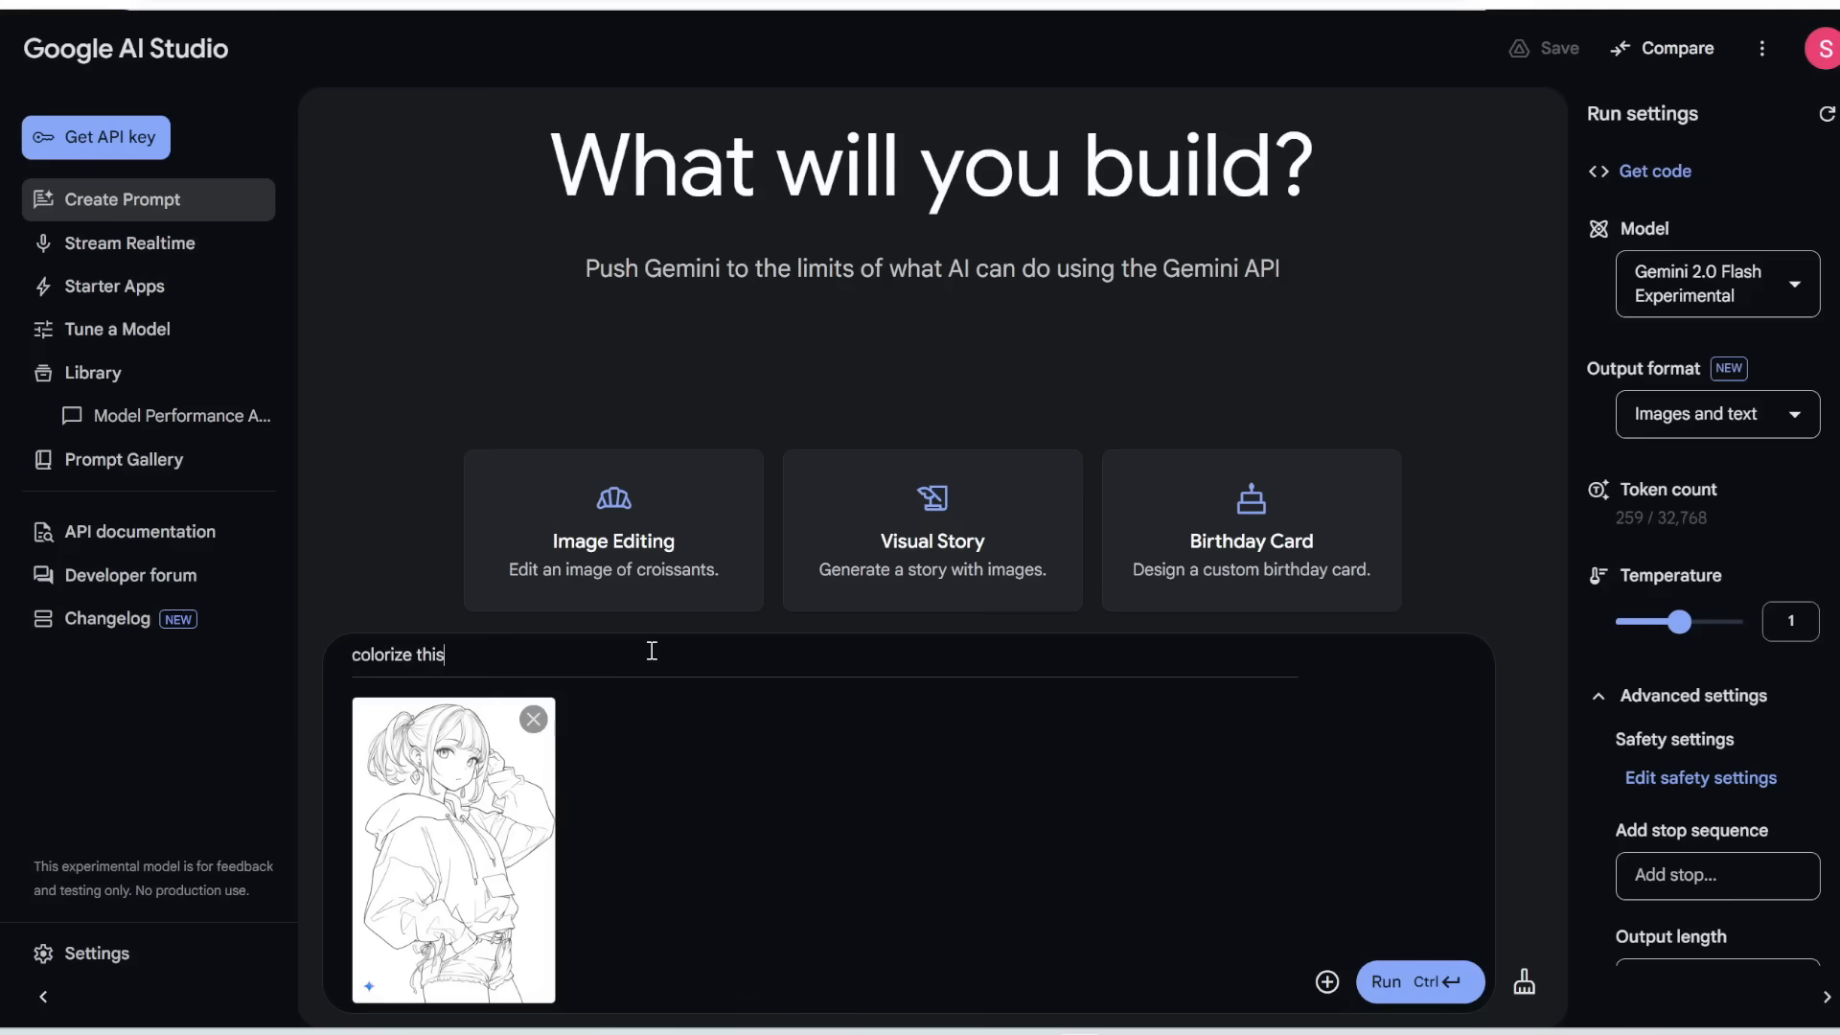
pyautogui.click(1385, 981)
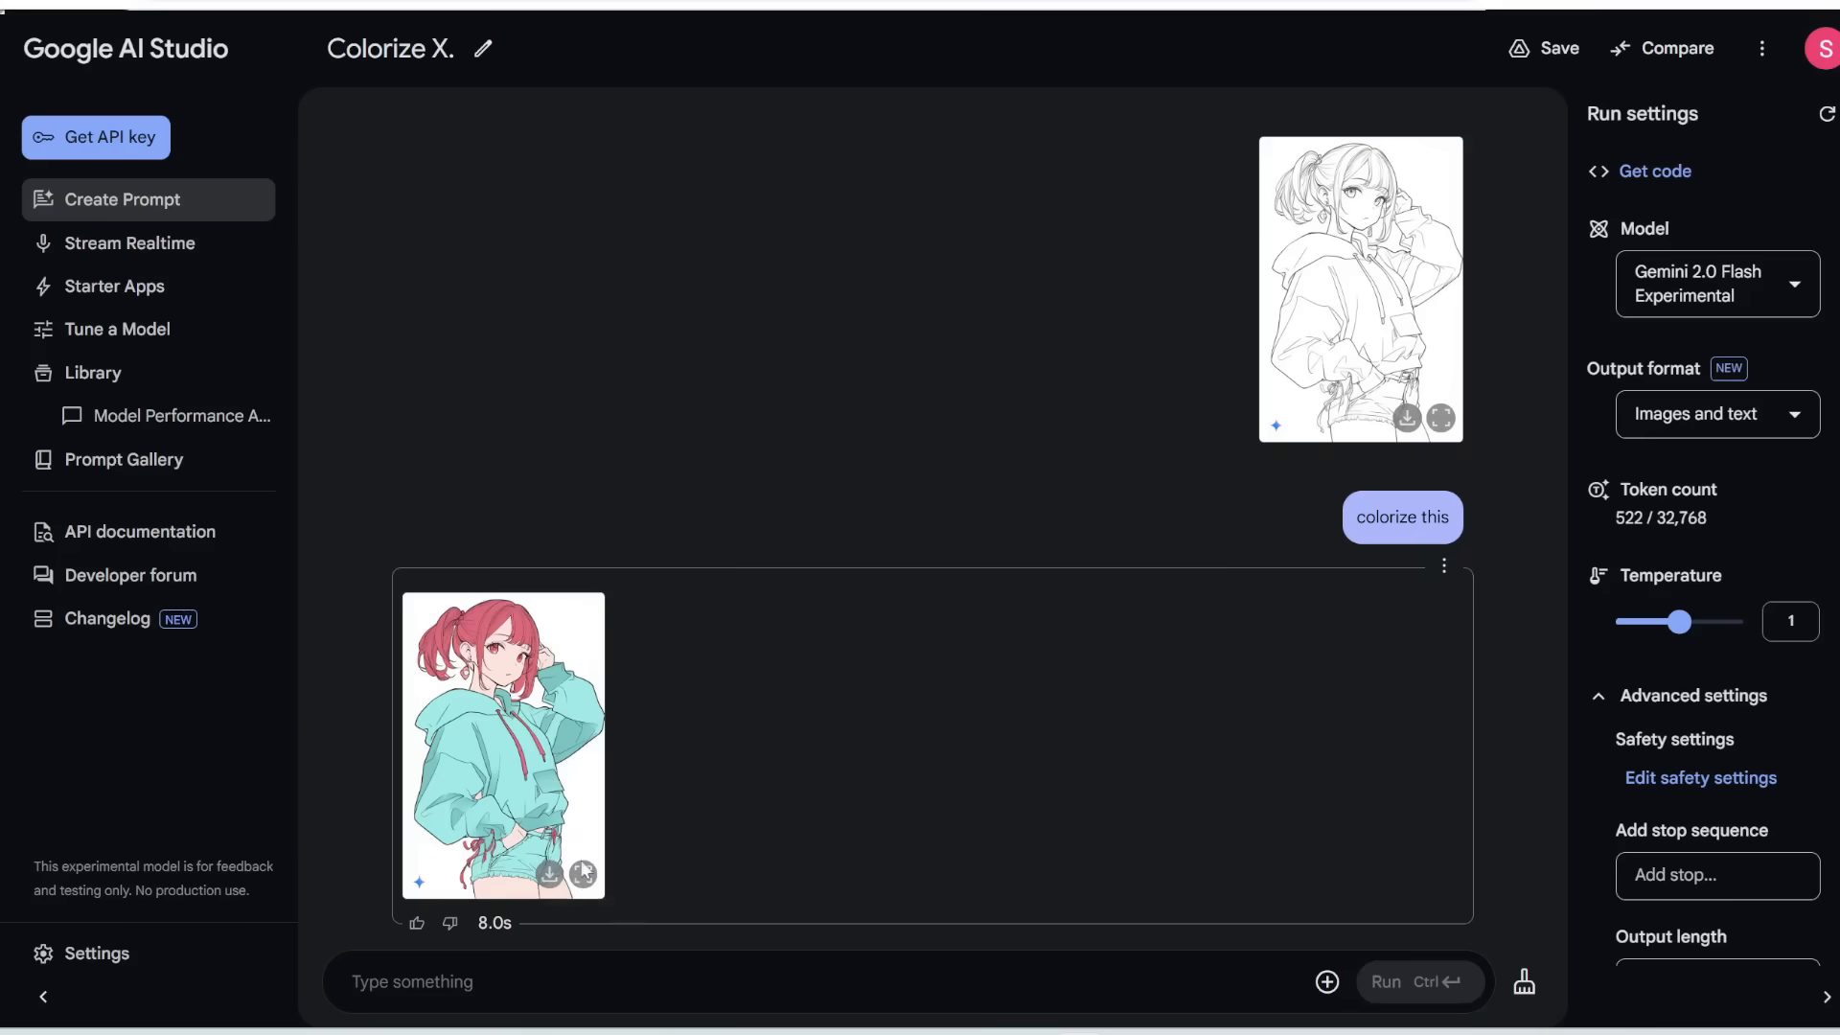
pyautogui.click(583, 874)
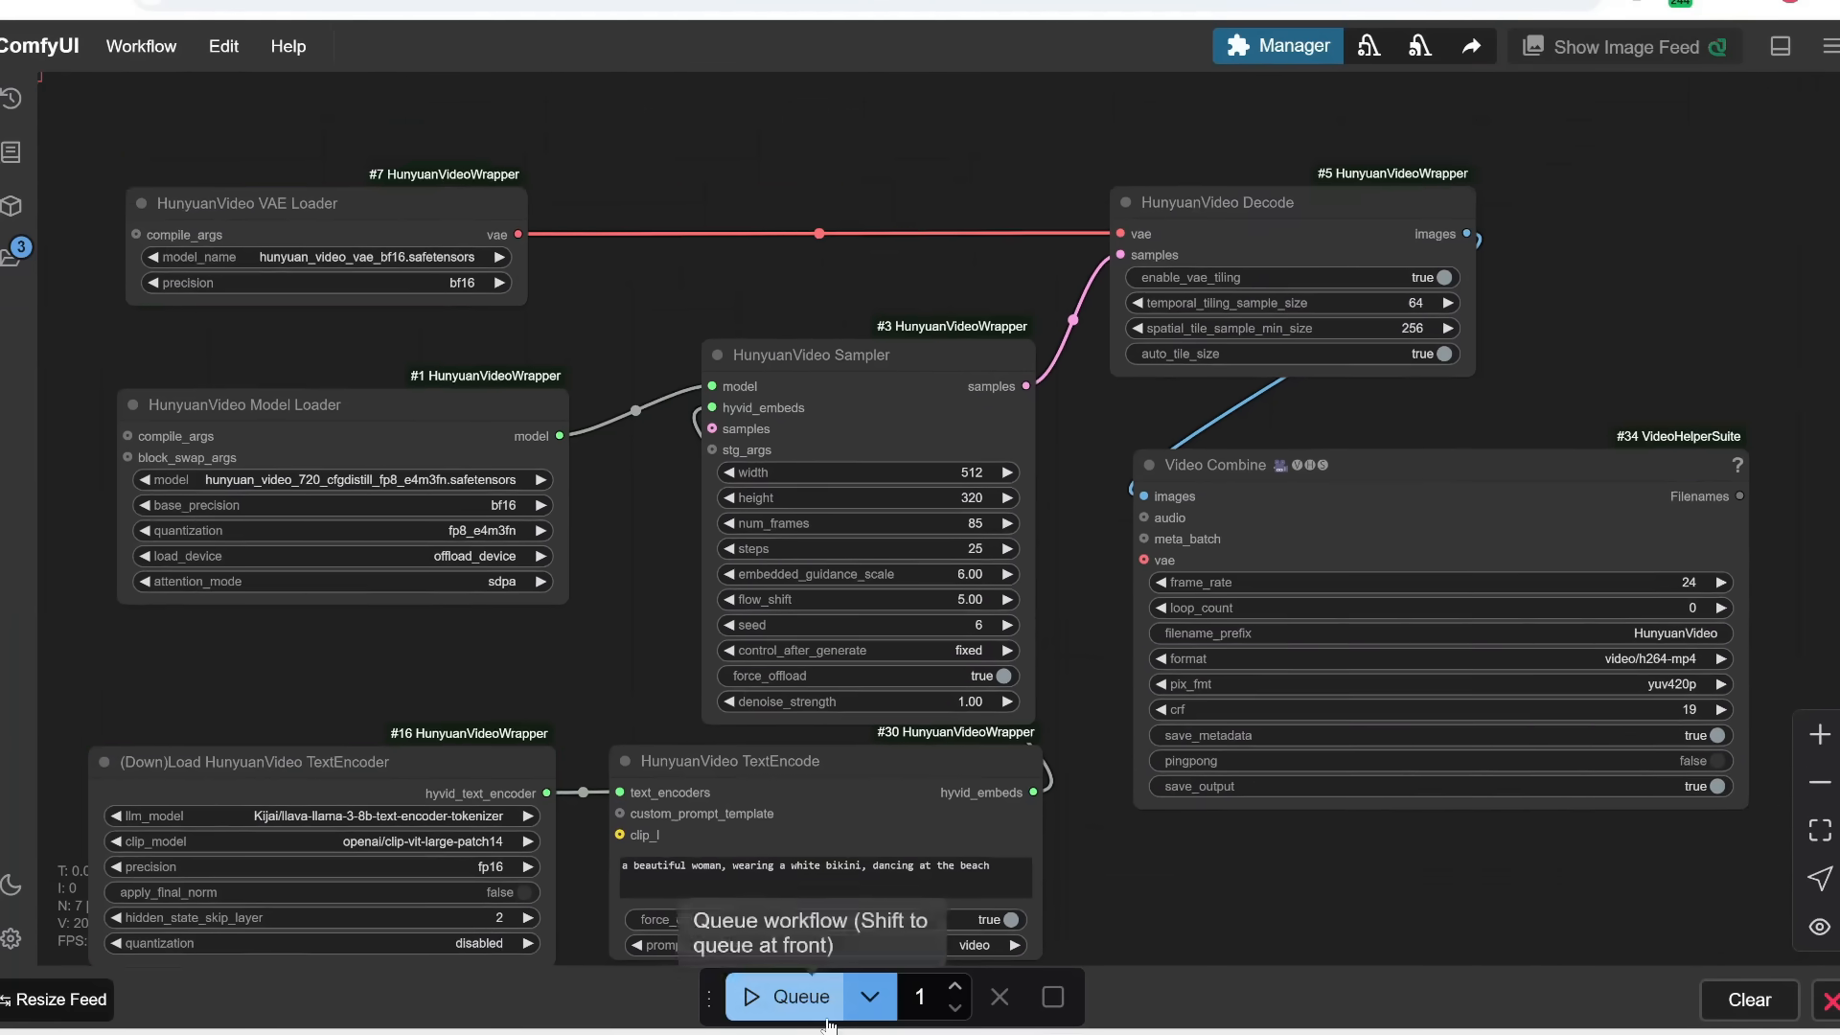
pyautogui.moveTo(298, 954); pyautogui.dragTo(347, 874)
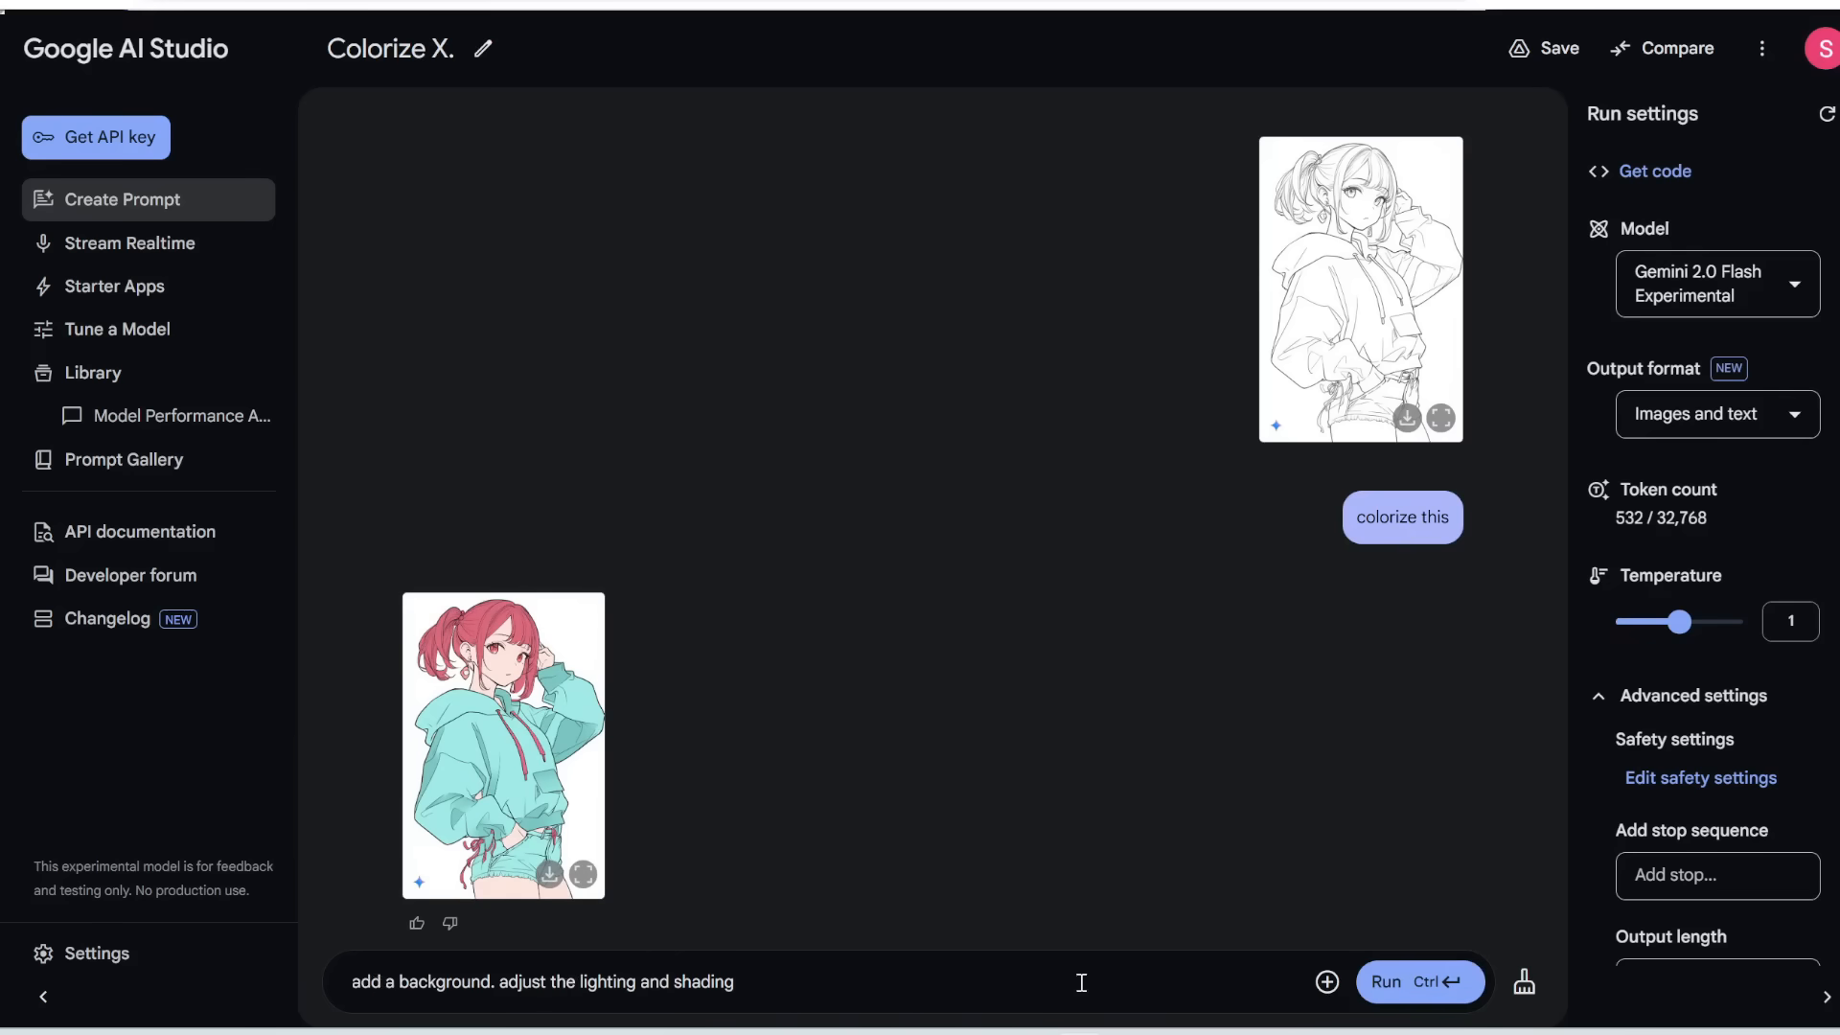
# Run "add a background. adjust the lighting and shading" on the colorized girl and inspect the images enlarged.
pyautogui.click(1404, 993)
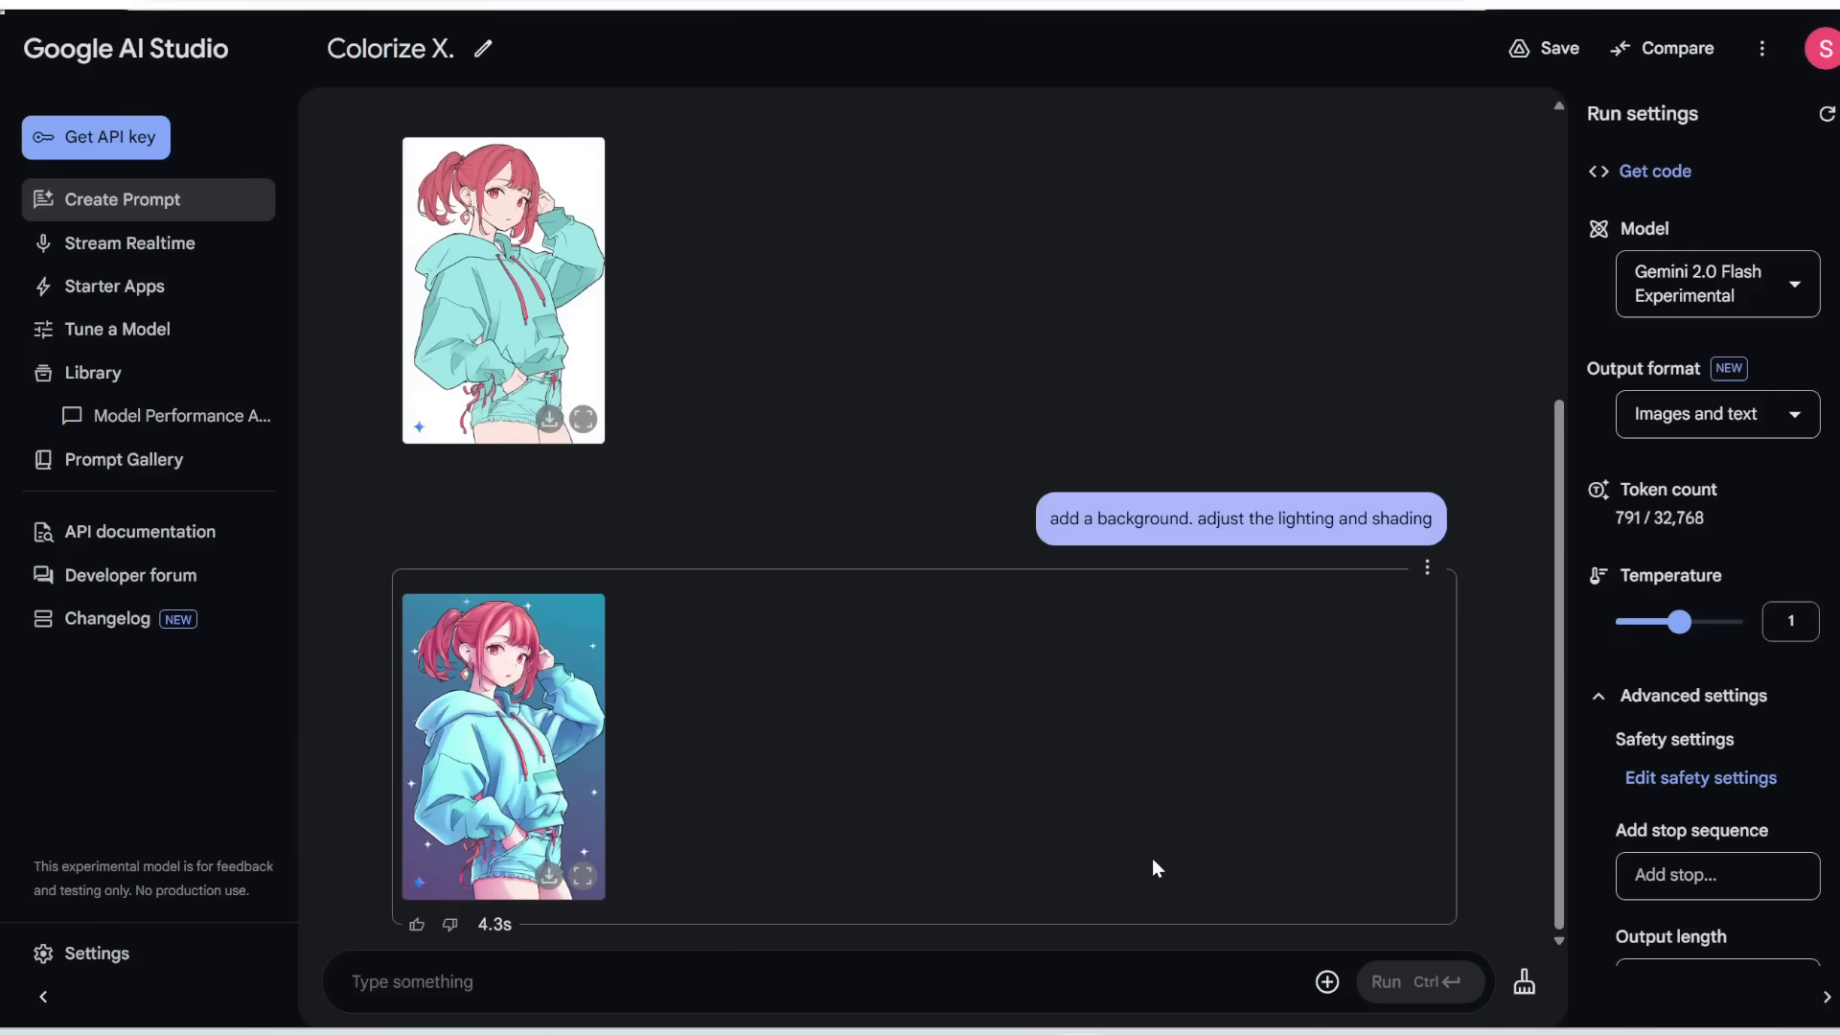
pyautogui.click(600, 805)
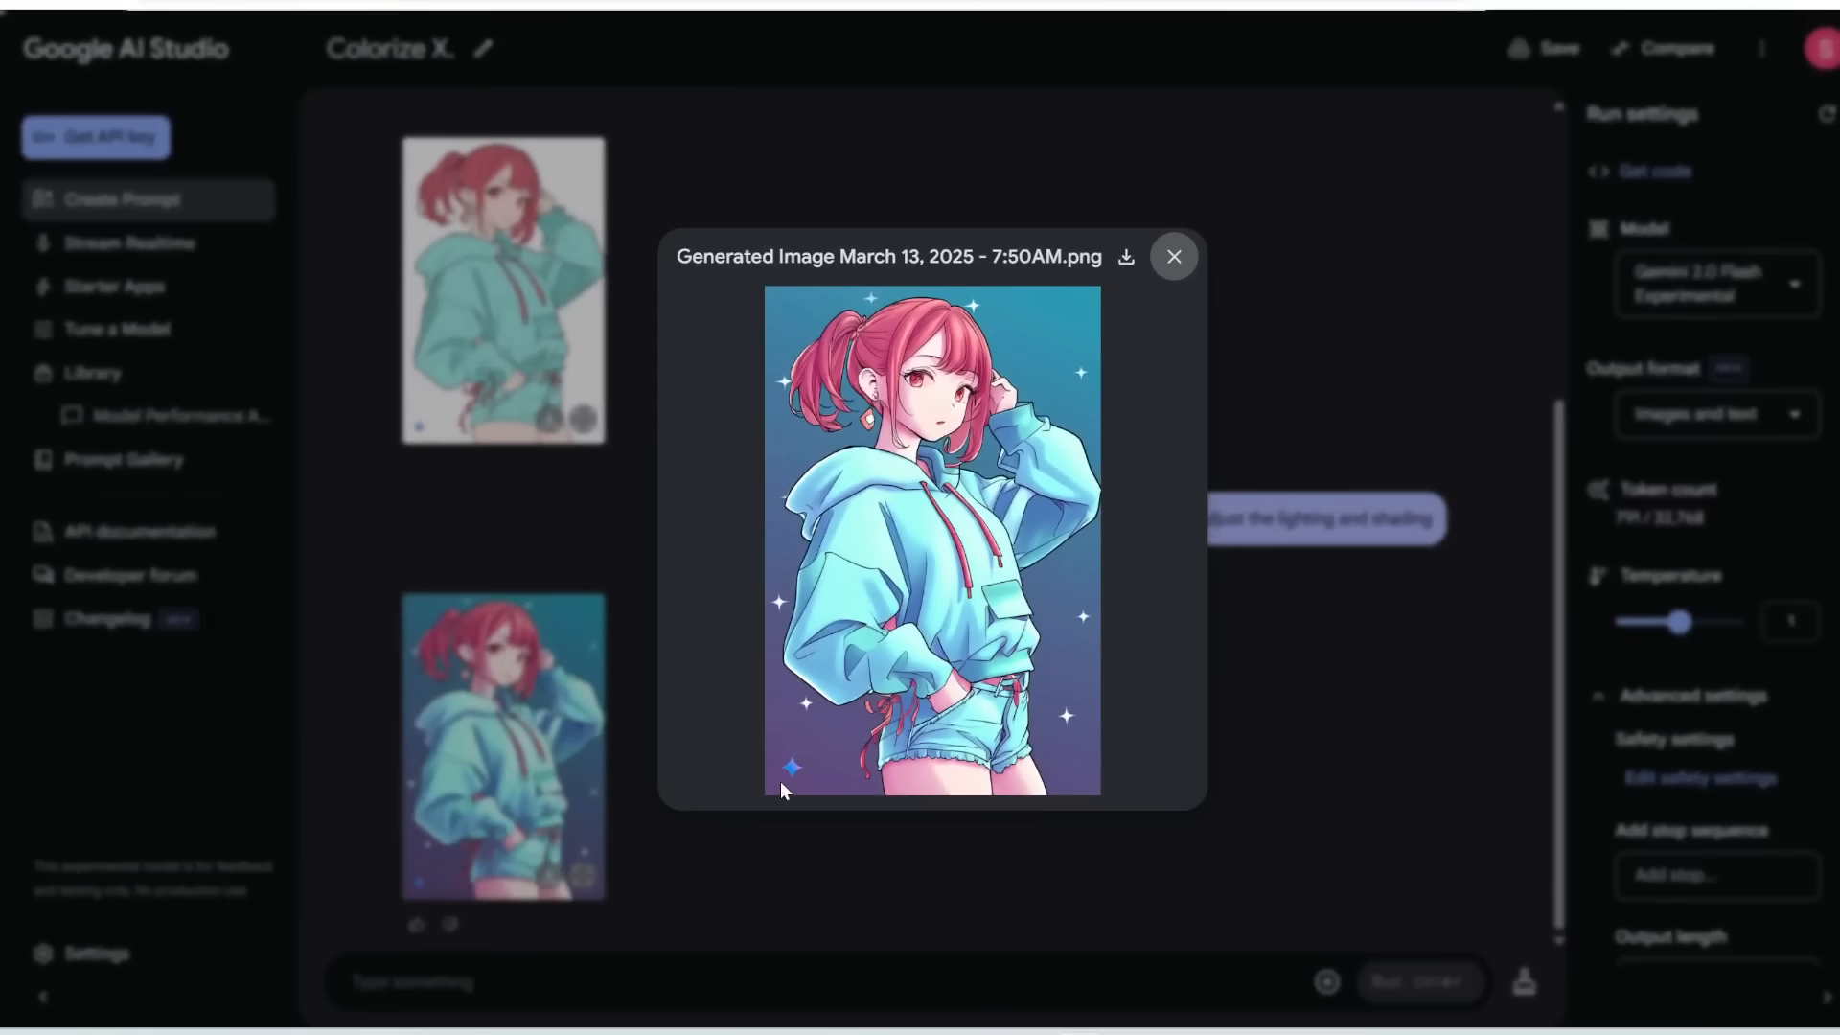
pyautogui.click(579, 752)
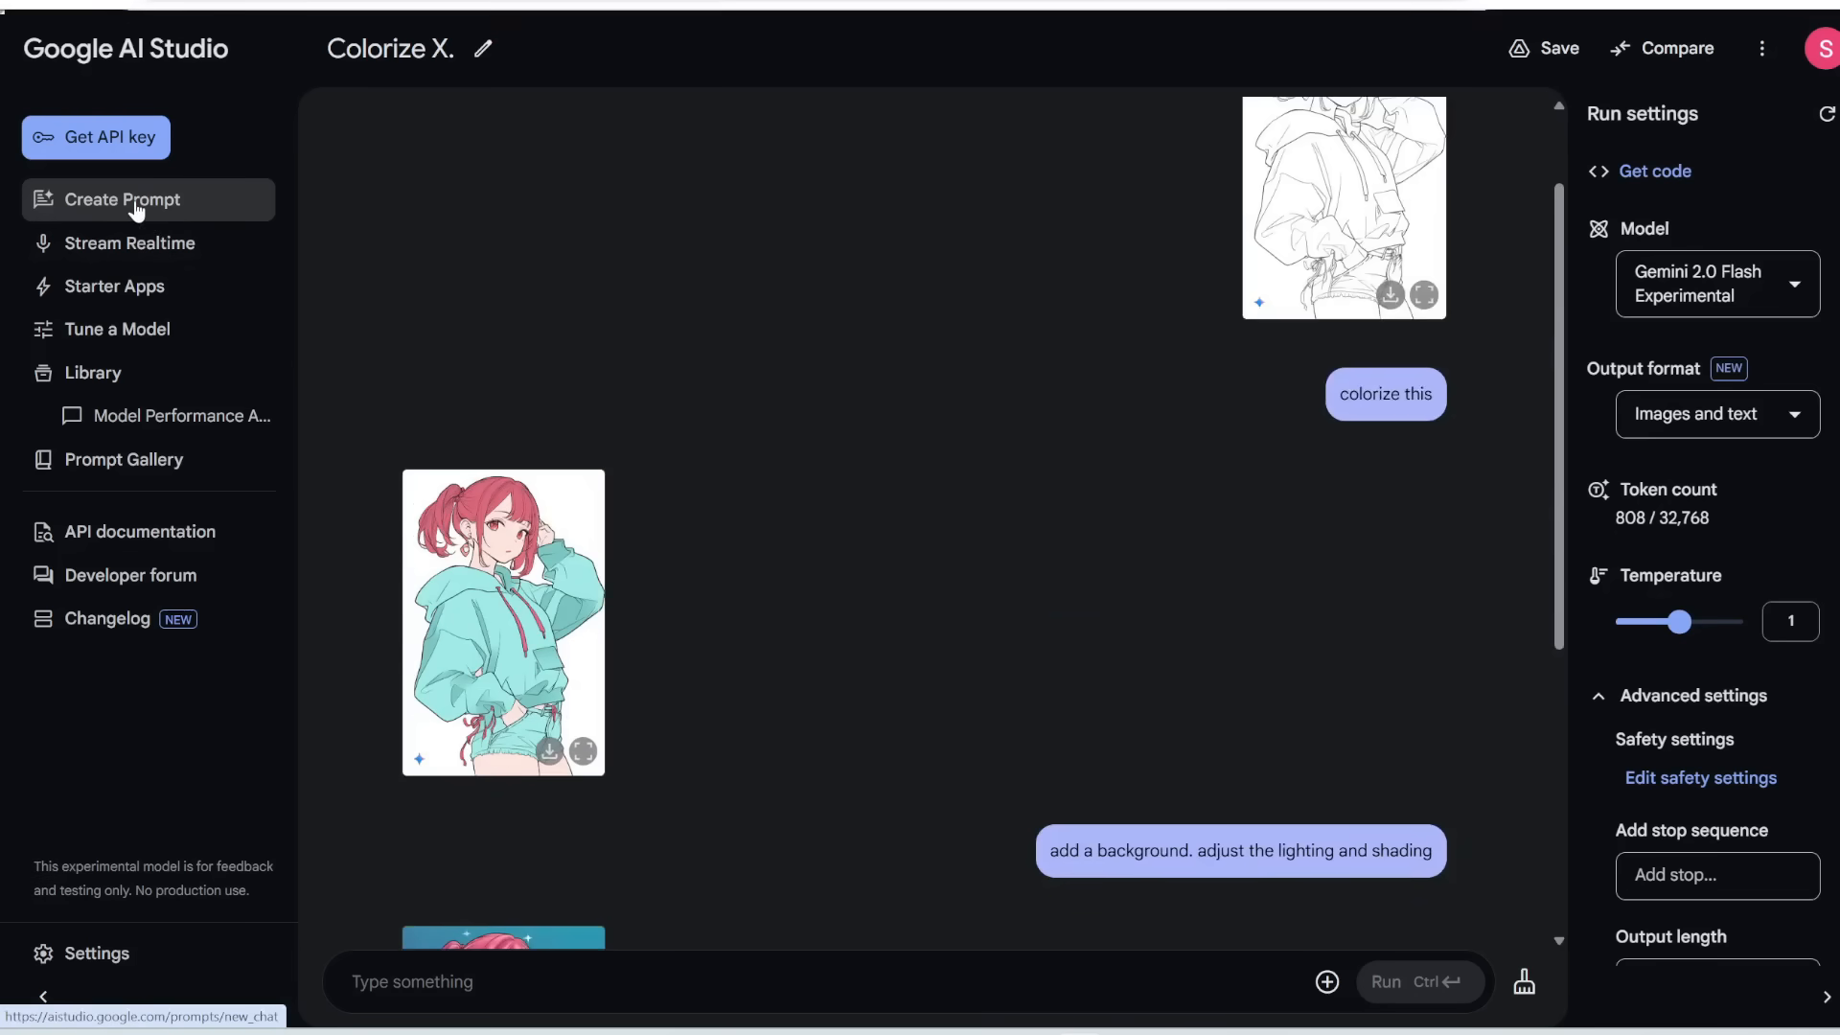
# In a new prompt, attach the living room photo and run "redesign this into a white minimalist modern look".
pyautogui.click(135, 209)
pyautogui.click(1326, 982)
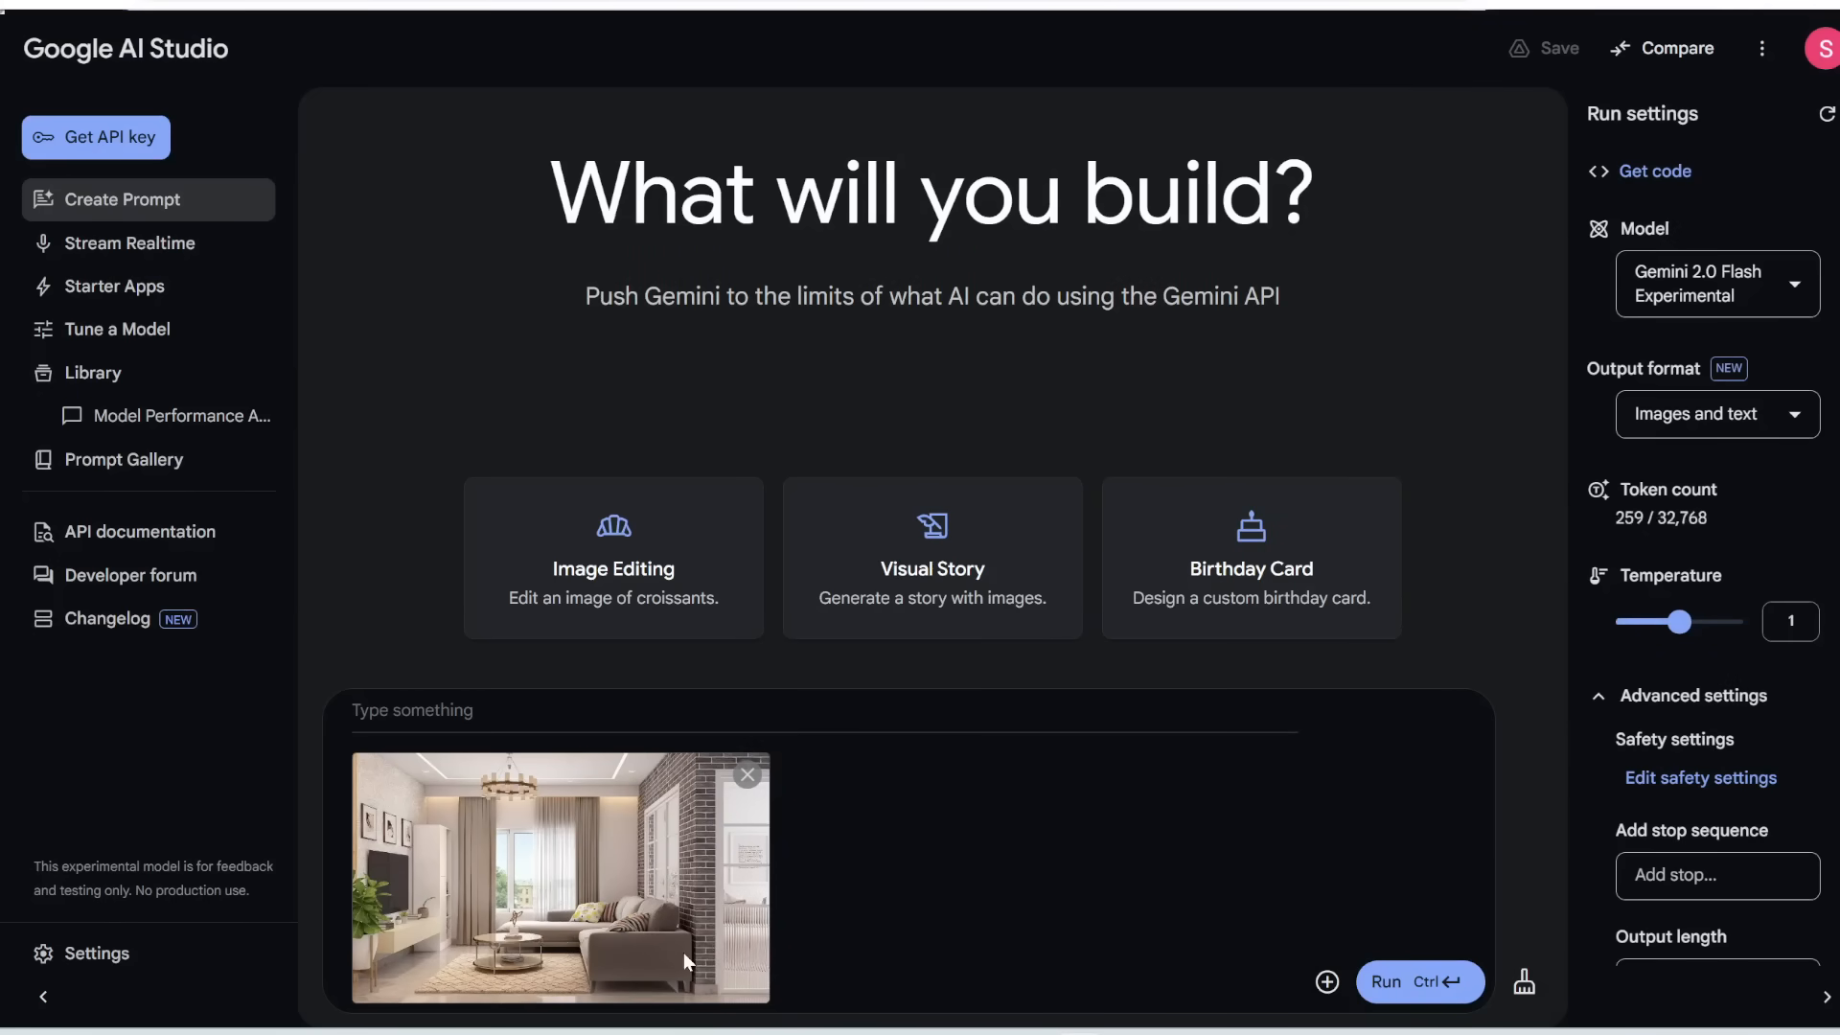
pyautogui.click(432, 719)
pyautogui.hotkey('ctrl', 'v')
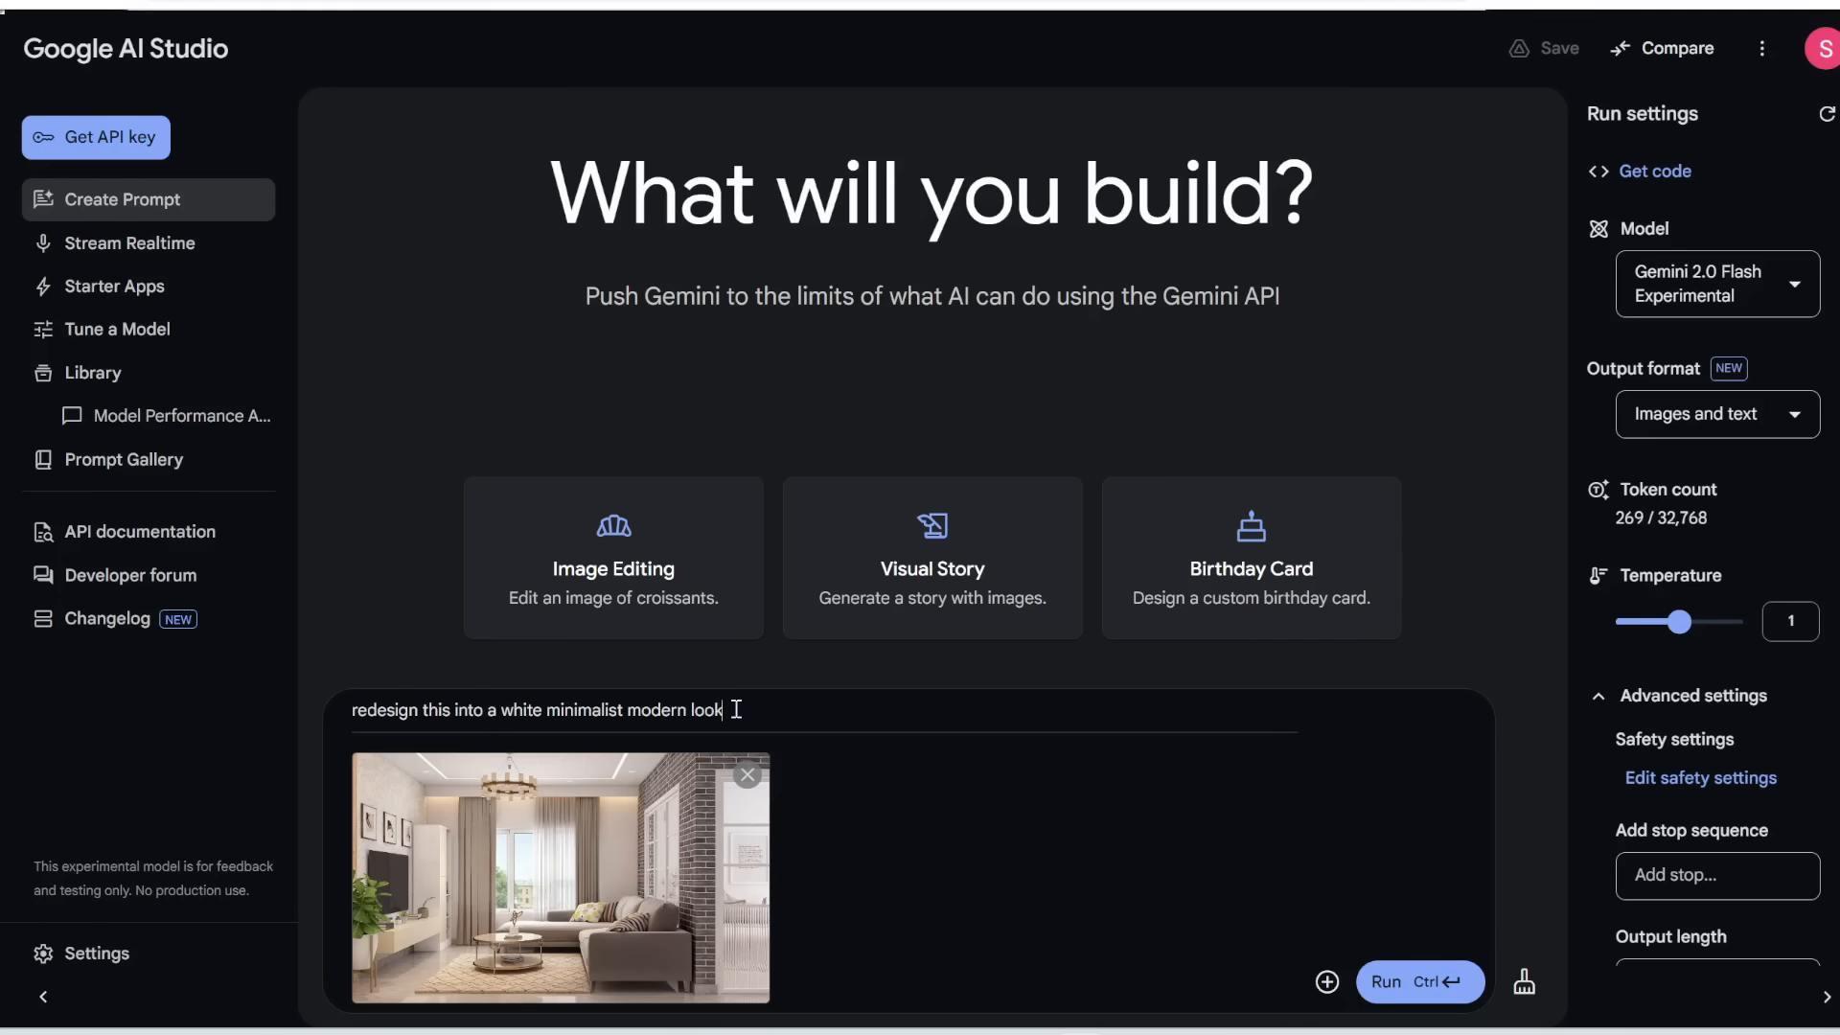
pyautogui.click(1416, 982)
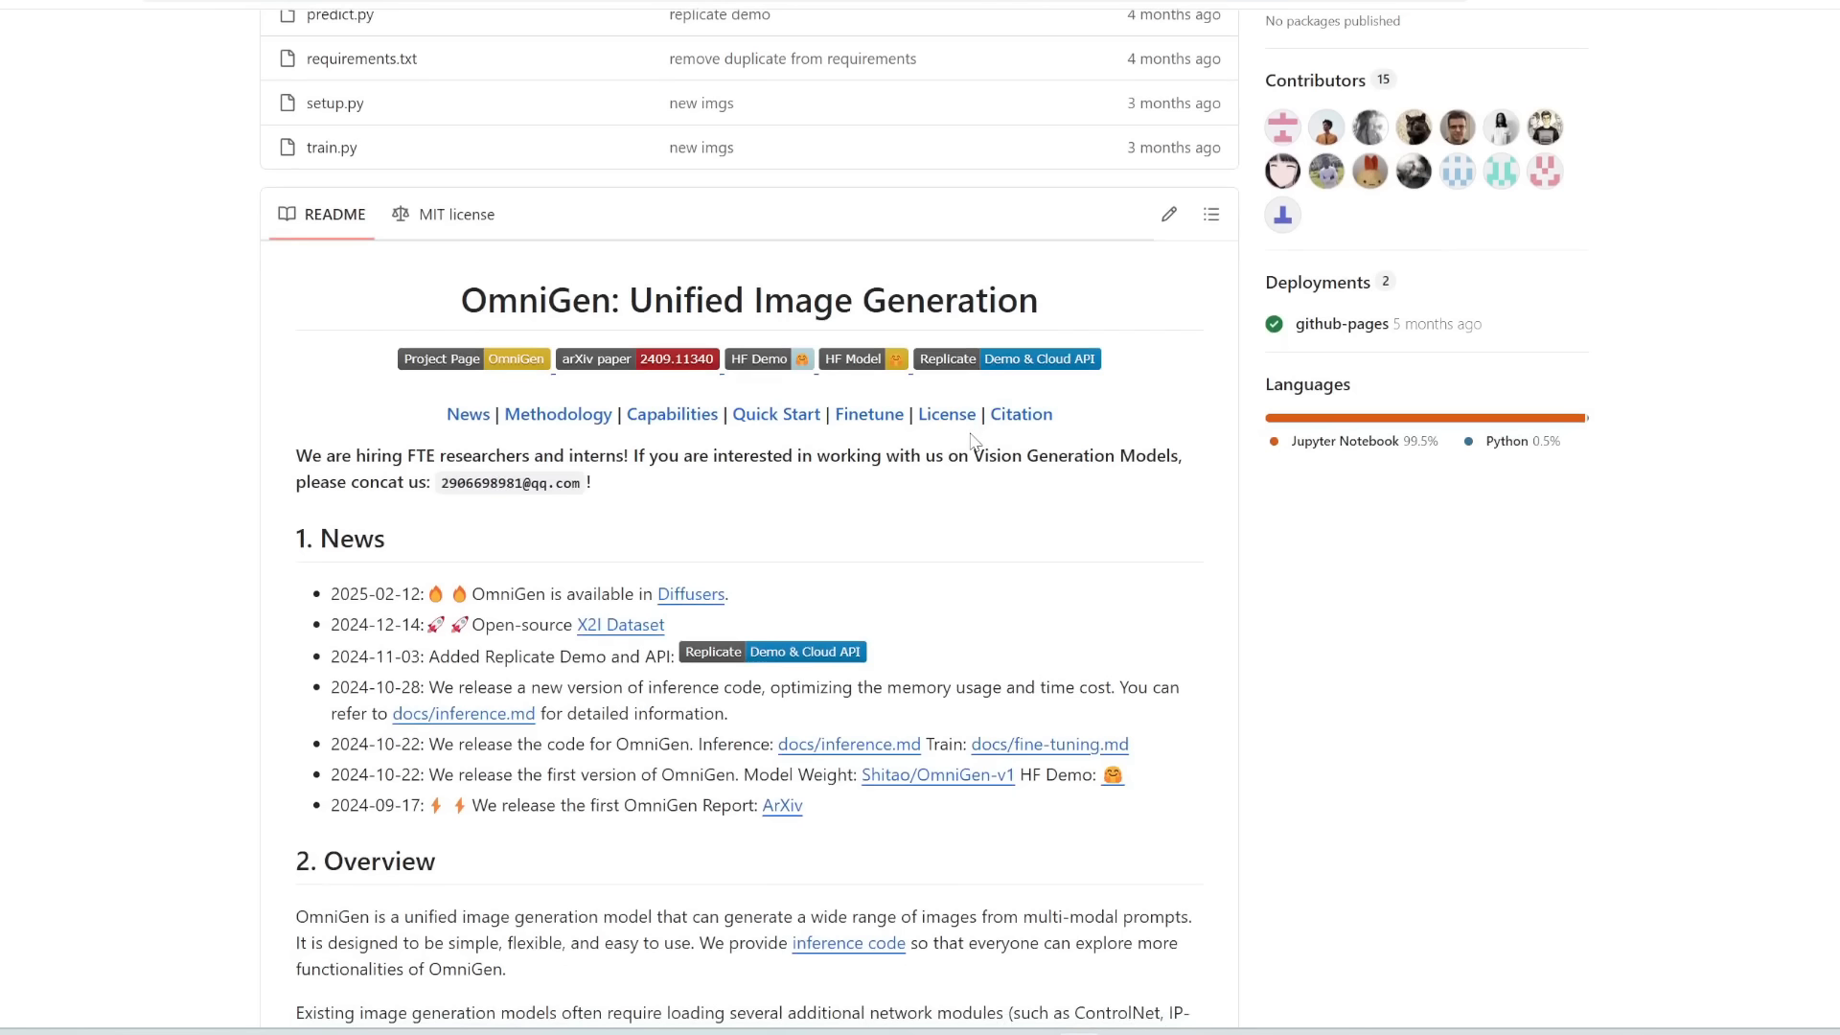
# On OmniGen's GitHub page, examine the demo examples of flexible image generation, especially the edits to the woman reading on a sofa.
pyautogui.moveTo(439, 305); pyautogui.dragTo(621, 305)
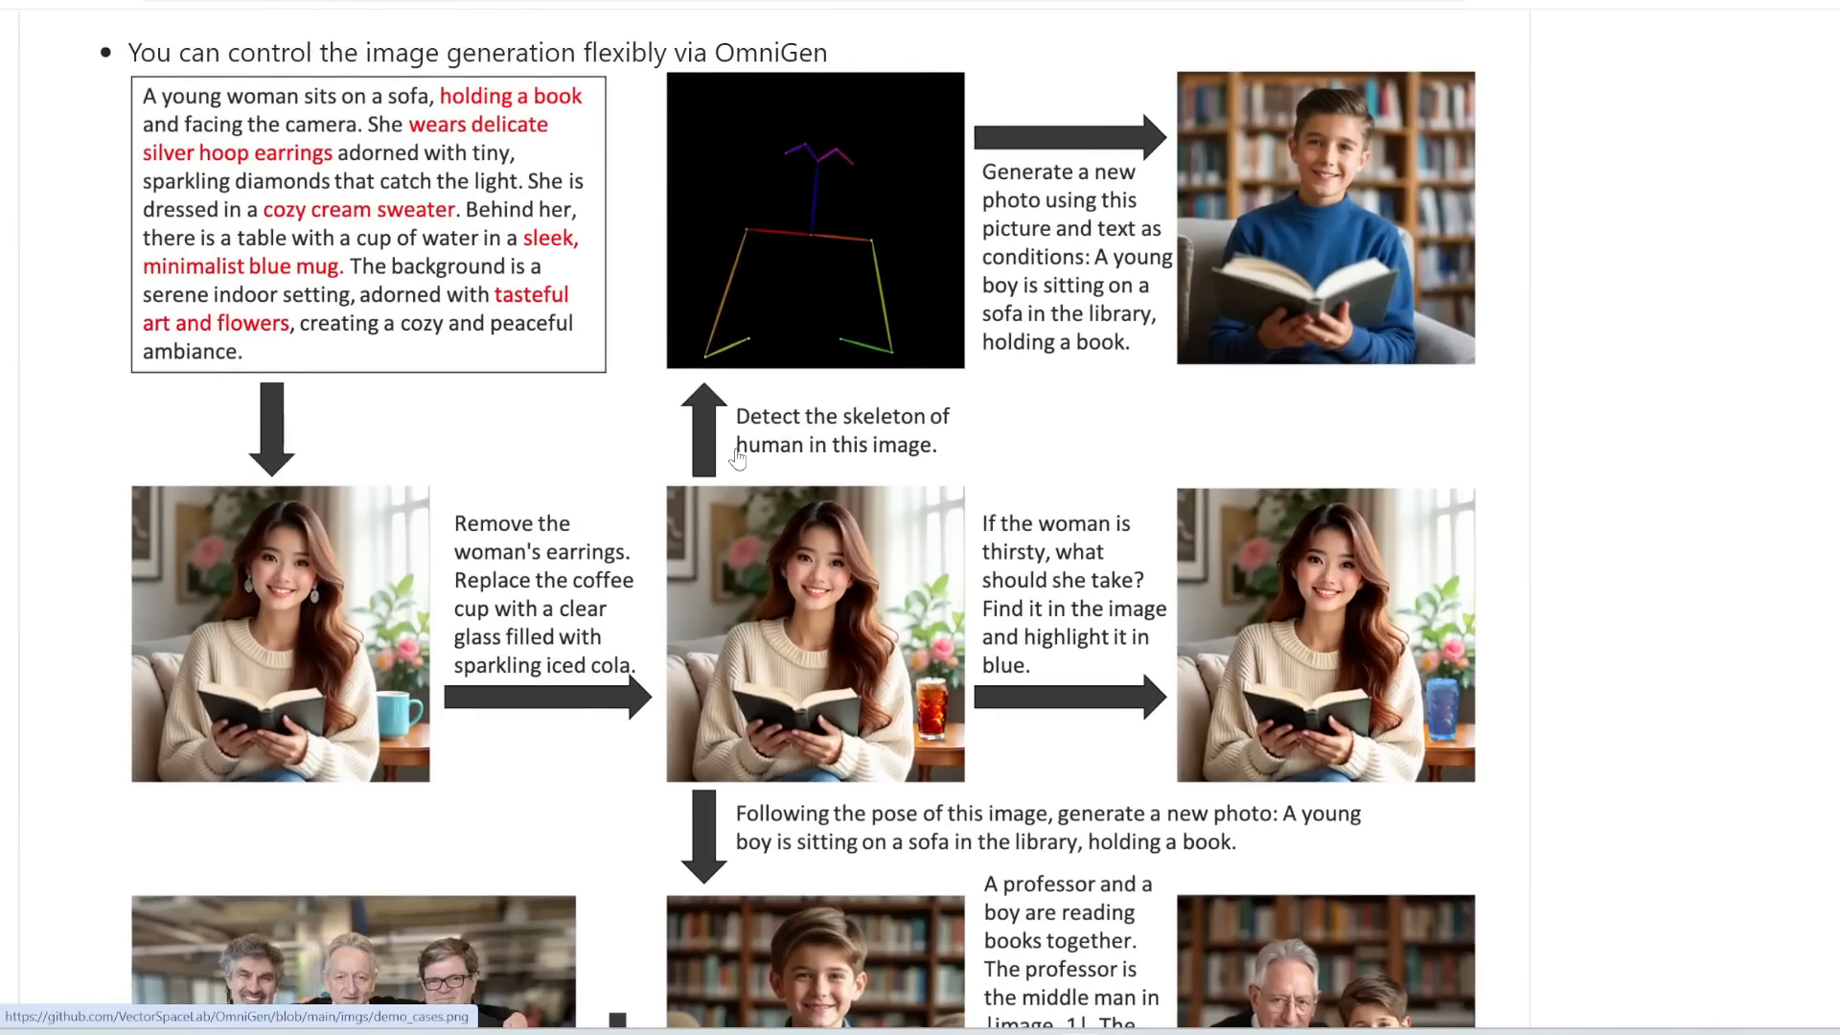
pyautogui.scroll(3, 251, 190)
pyautogui.hscroll(-2, 382, 140)
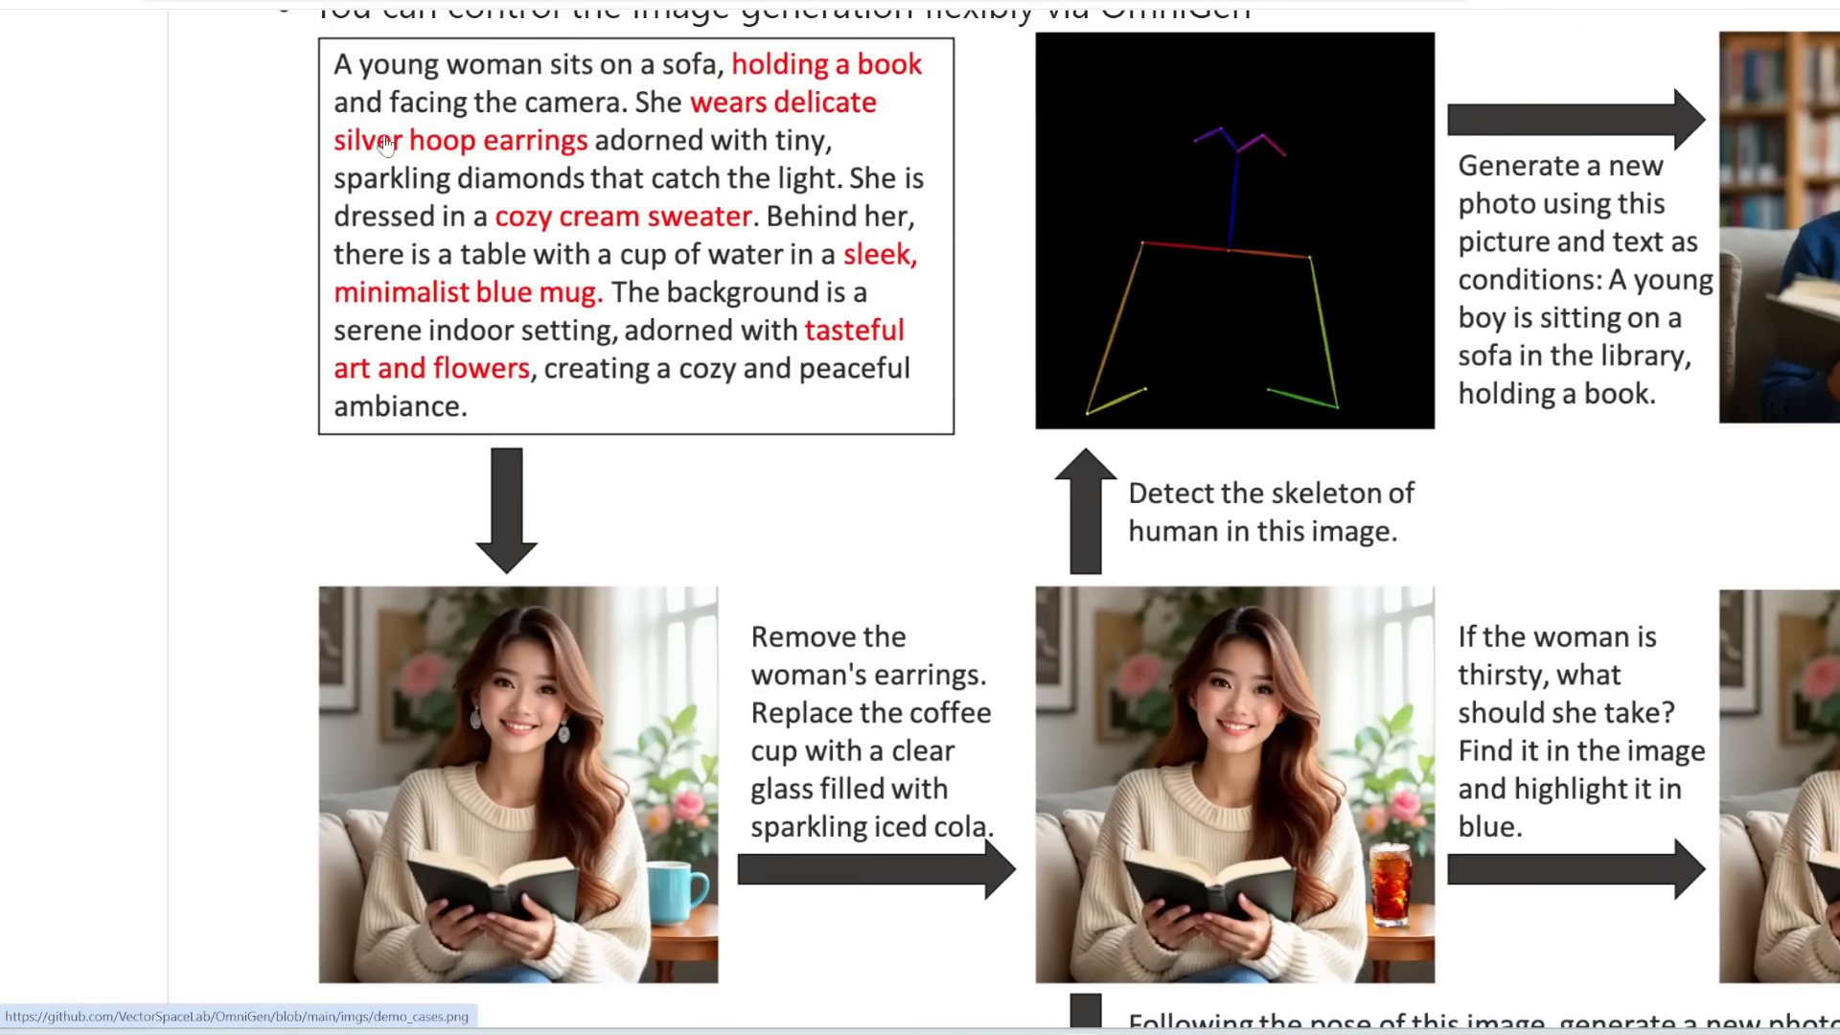
pyautogui.scroll(-3, 596, 288)
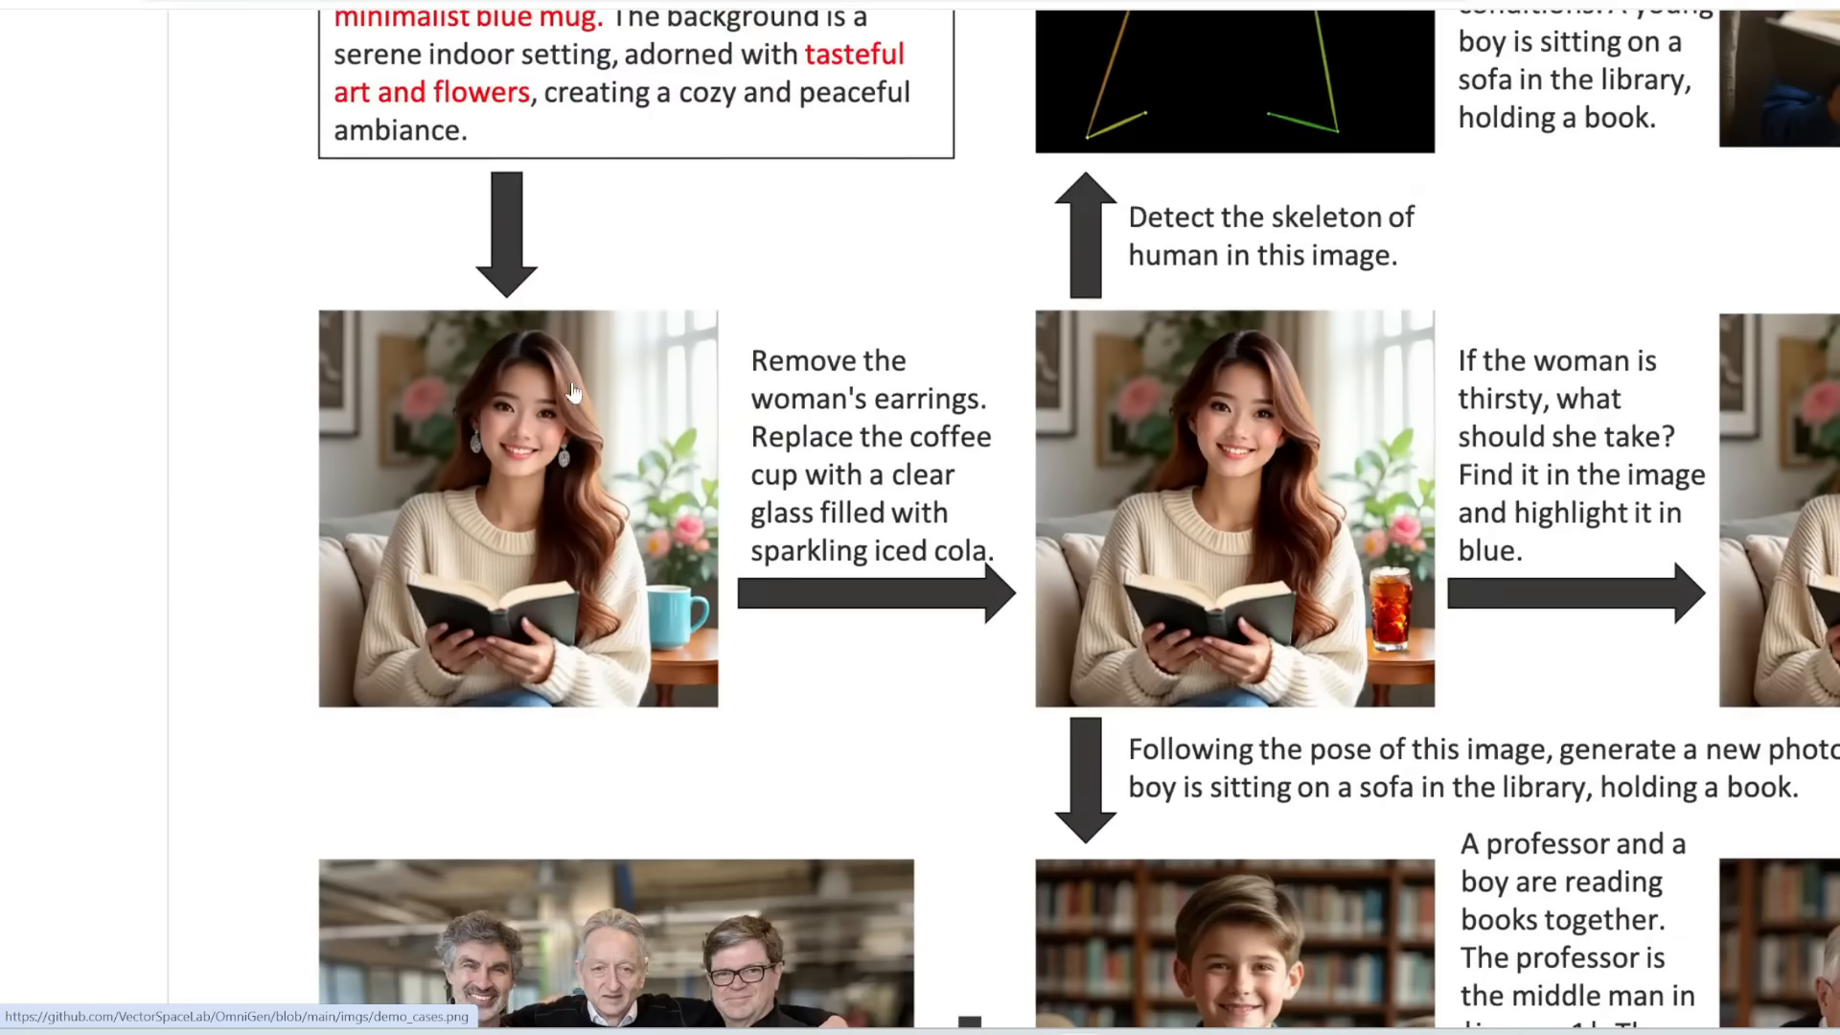
pyautogui.scroll(2, 540, 463)
pyautogui.scroll(1, 539, 463)
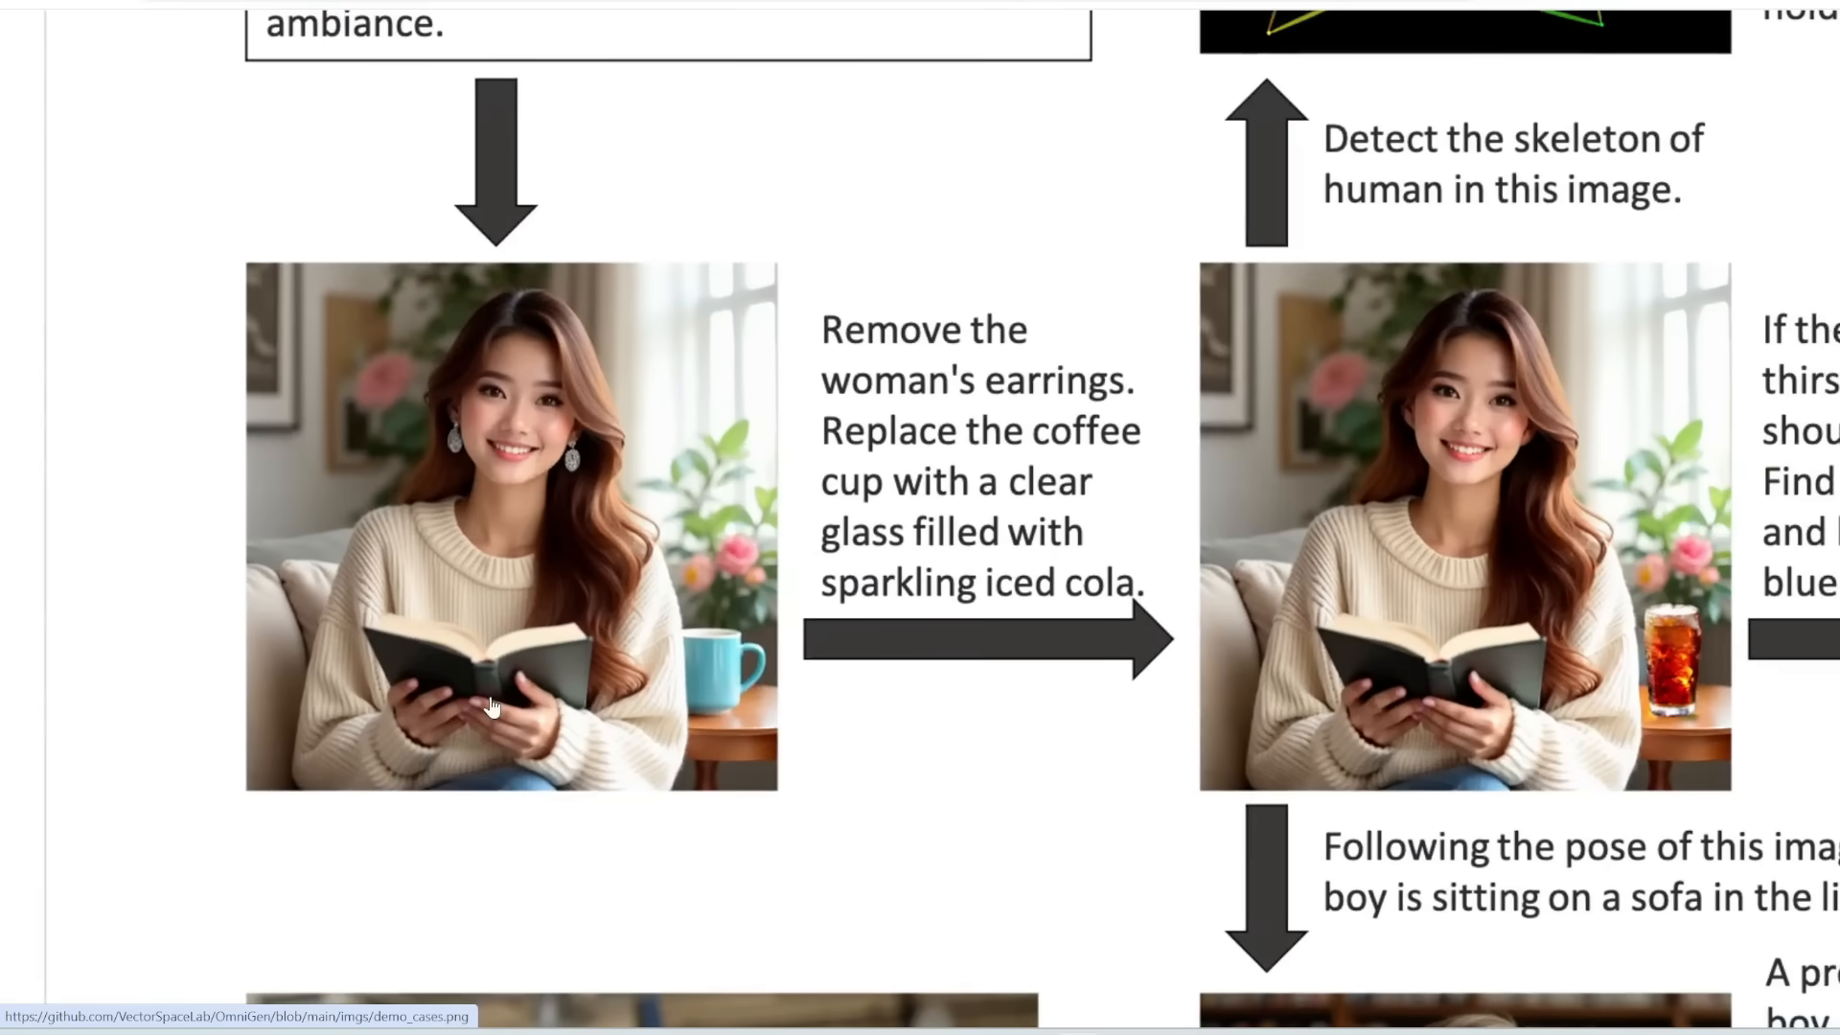